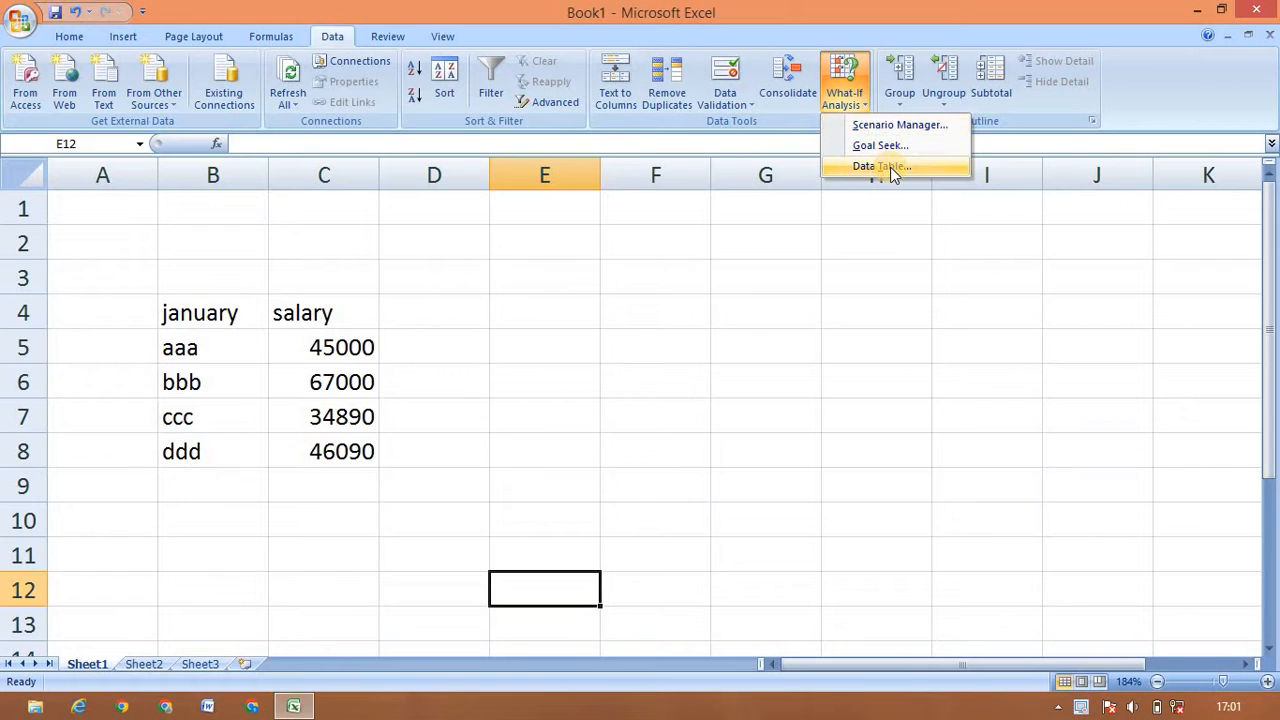
# Step: Select the january salary table in B4:C8 and open the Scenario Manager
pyautogui.click(403, 321)
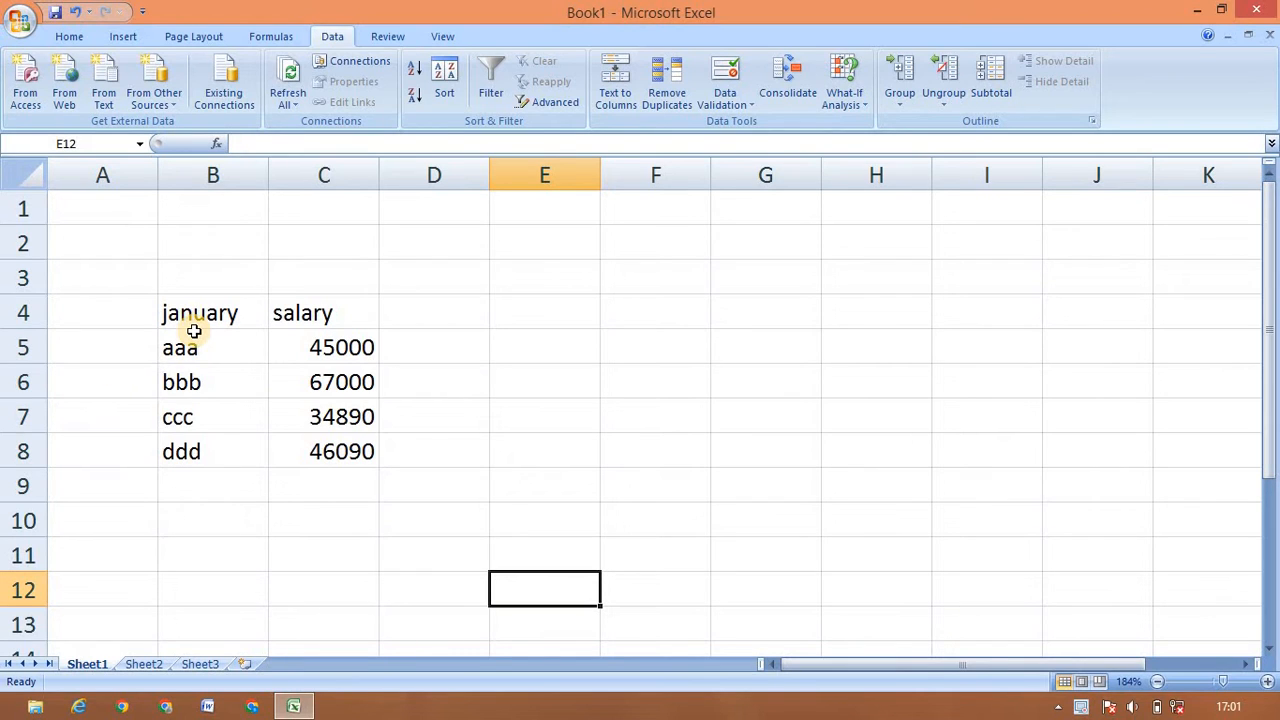
pyautogui.click(194, 314)
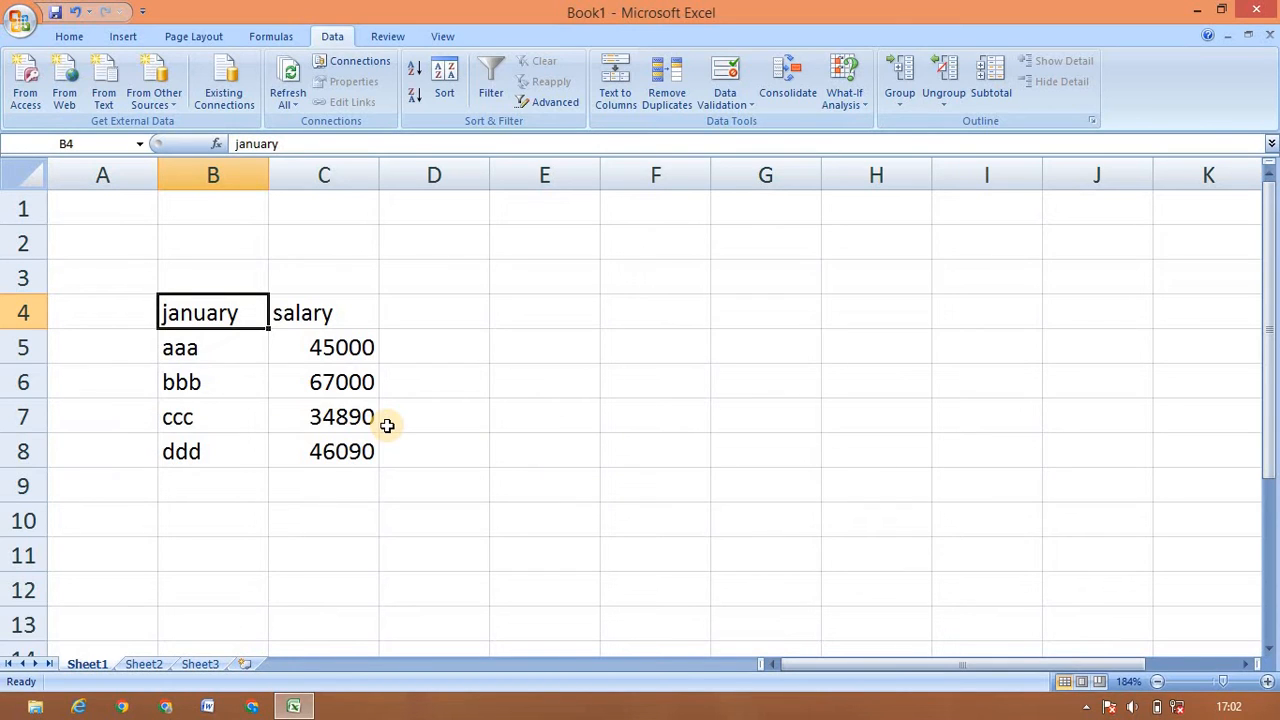
pyautogui.click(843, 112)
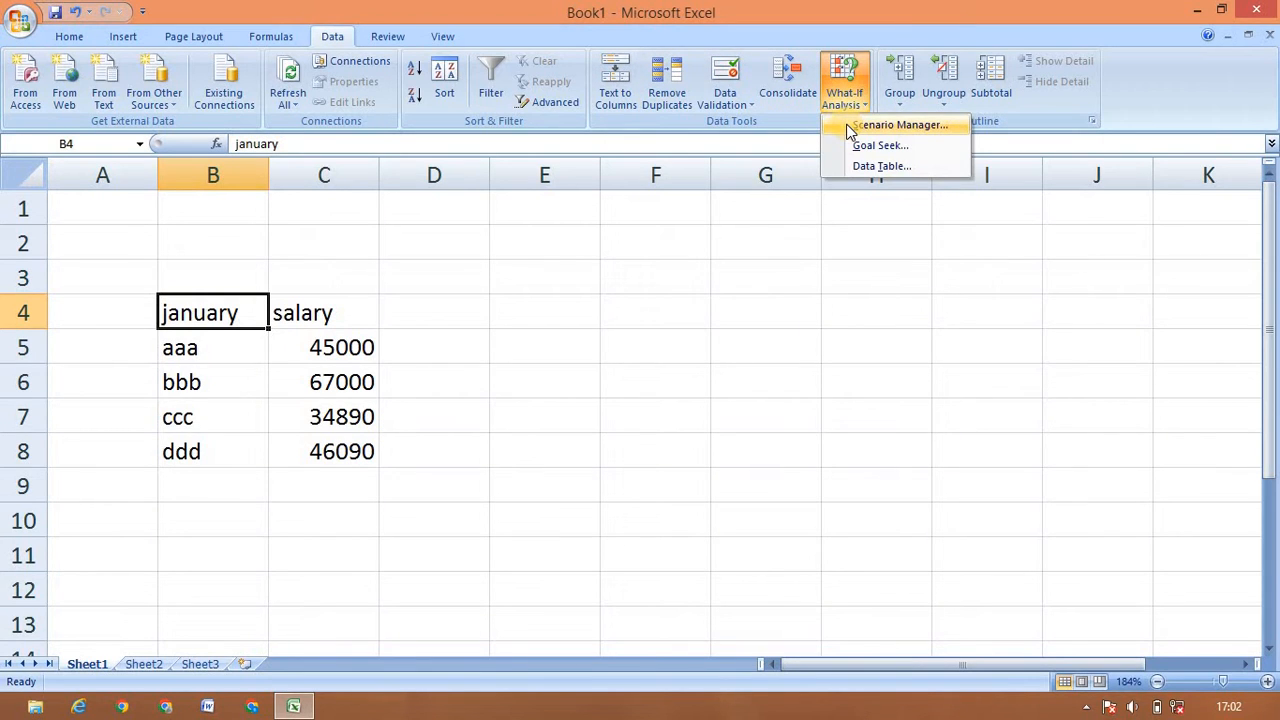
pyautogui.click(378, 428)
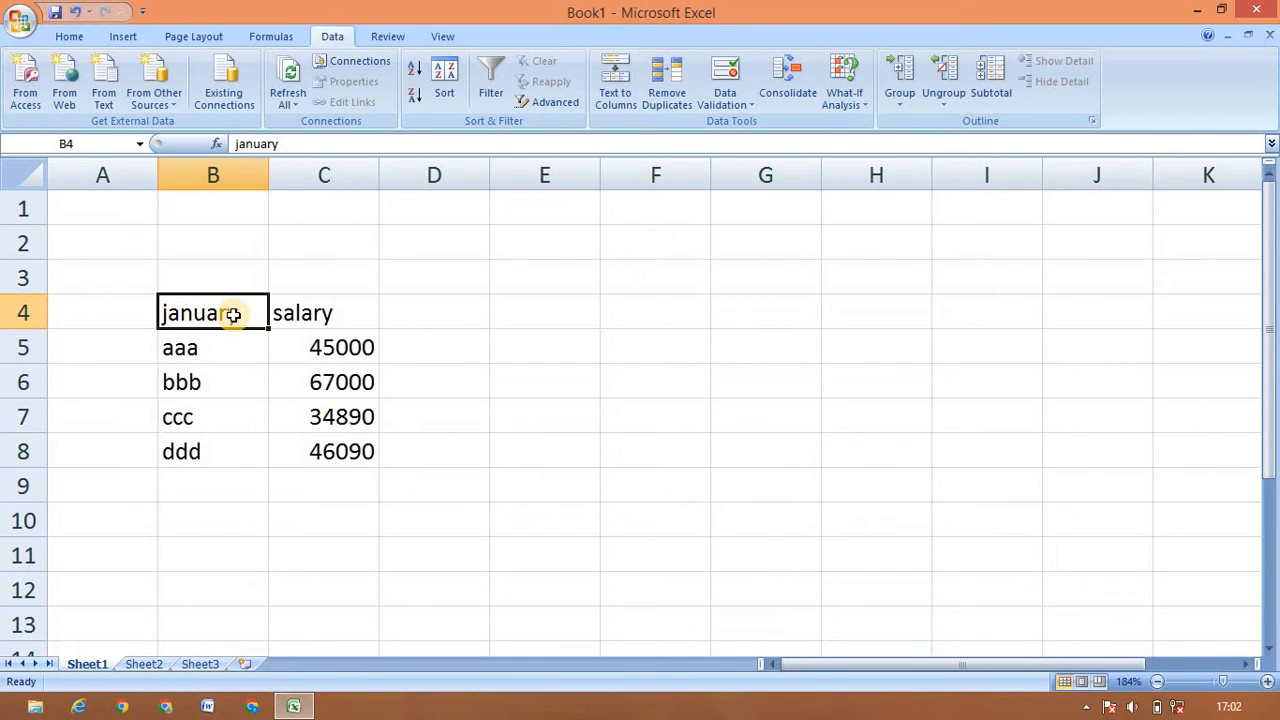
pyautogui.hotkey('shift', 'Right')
pyautogui.hotkey('shift', 'Down')
pyautogui.hotkey('shift', 'Down')
pyautogui.hotkey('shift', 'Down')
pyautogui.hotkey('shift', 'Down')
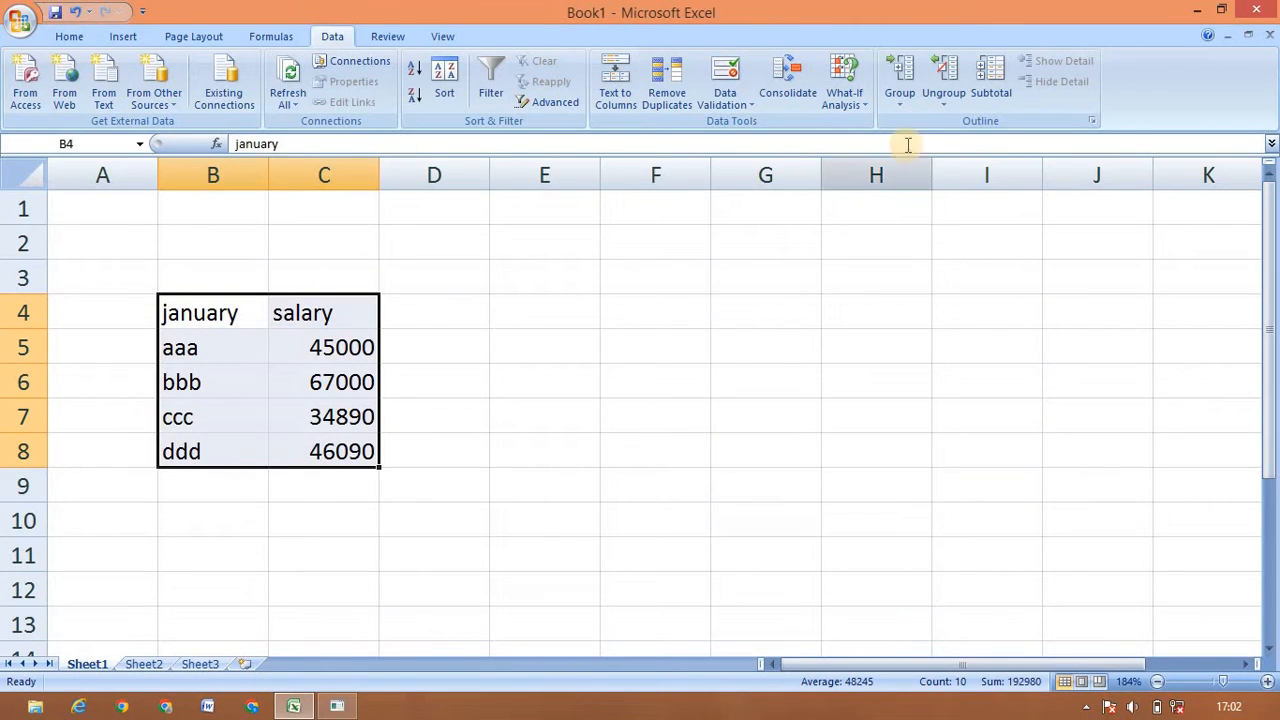
pyautogui.click(849, 103)
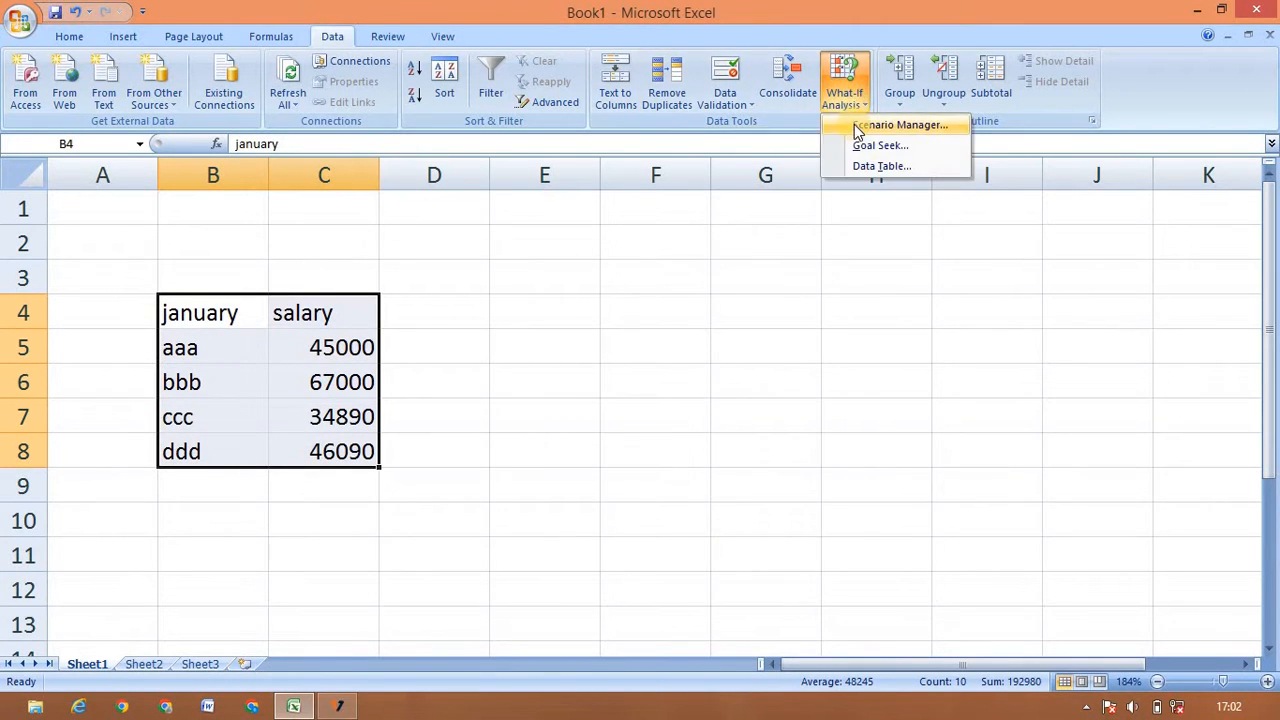
pyautogui.click(854, 124)
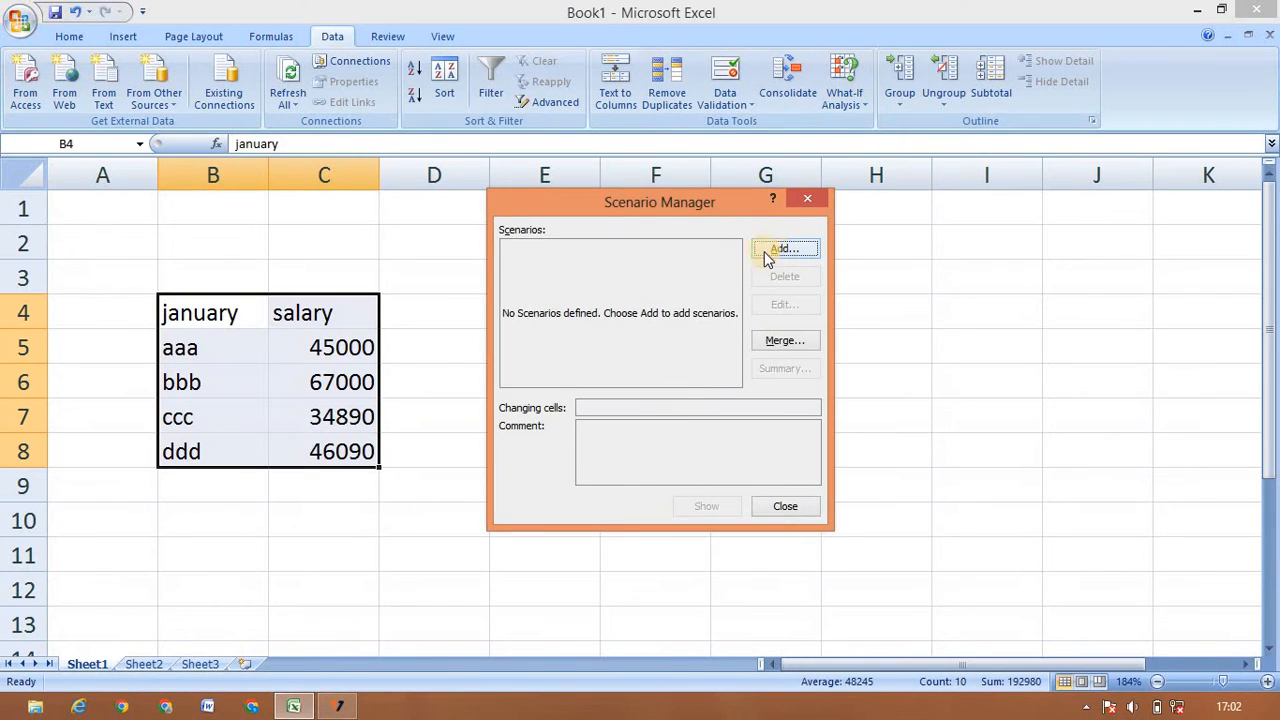
# Step: Add a scenario named jan for B4:C8, keeping the current cell values, and close the Scenario Manager
pyautogui.click(775, 249)
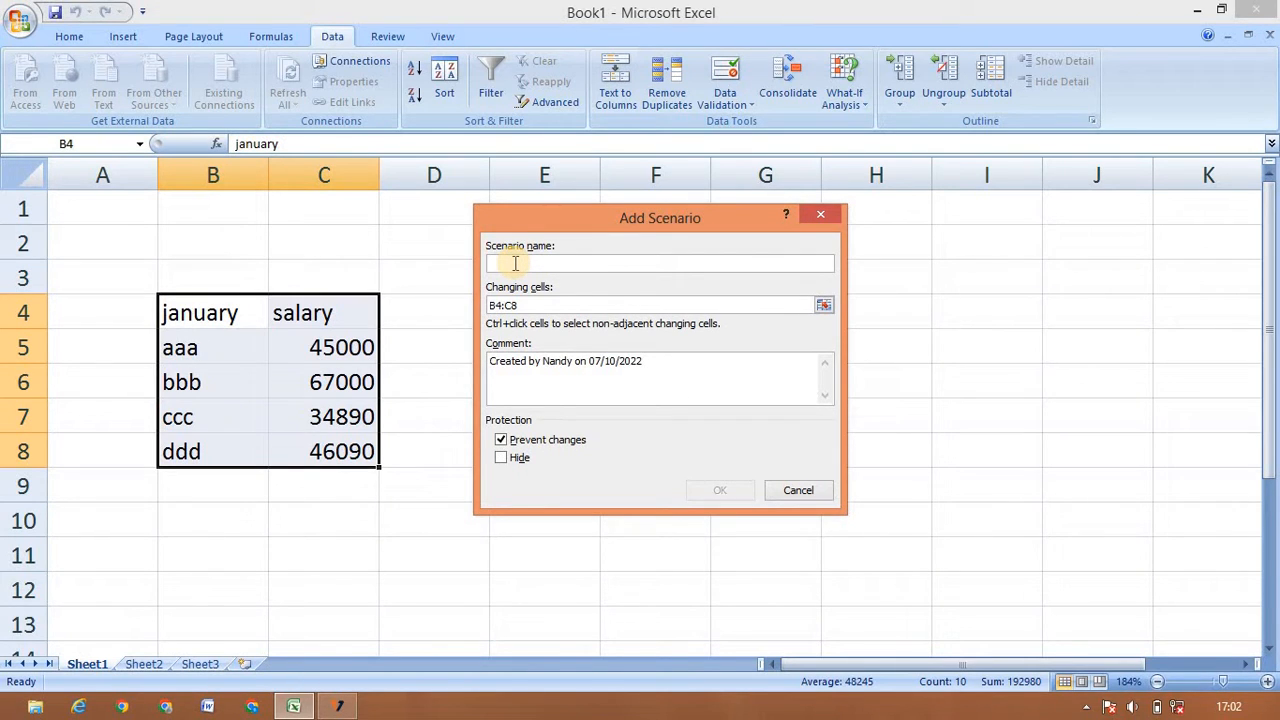
pyautogui.write('jan')
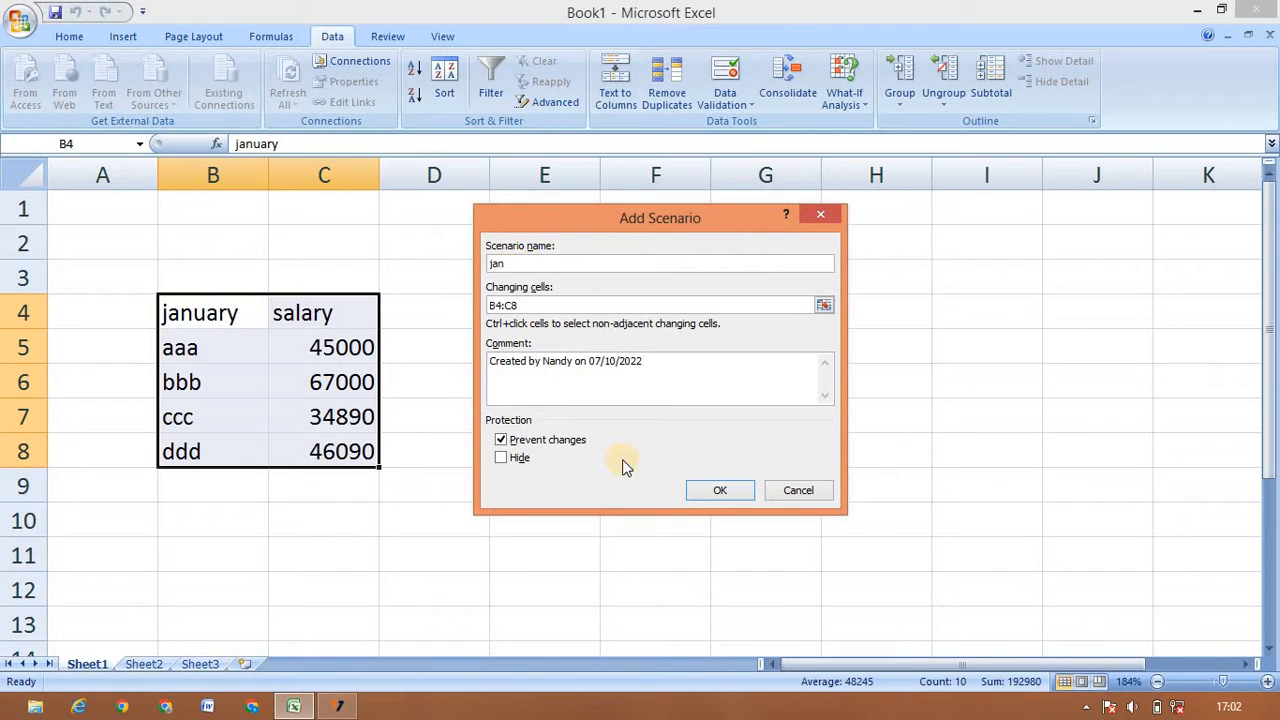
pyautogui.click(706, 493)
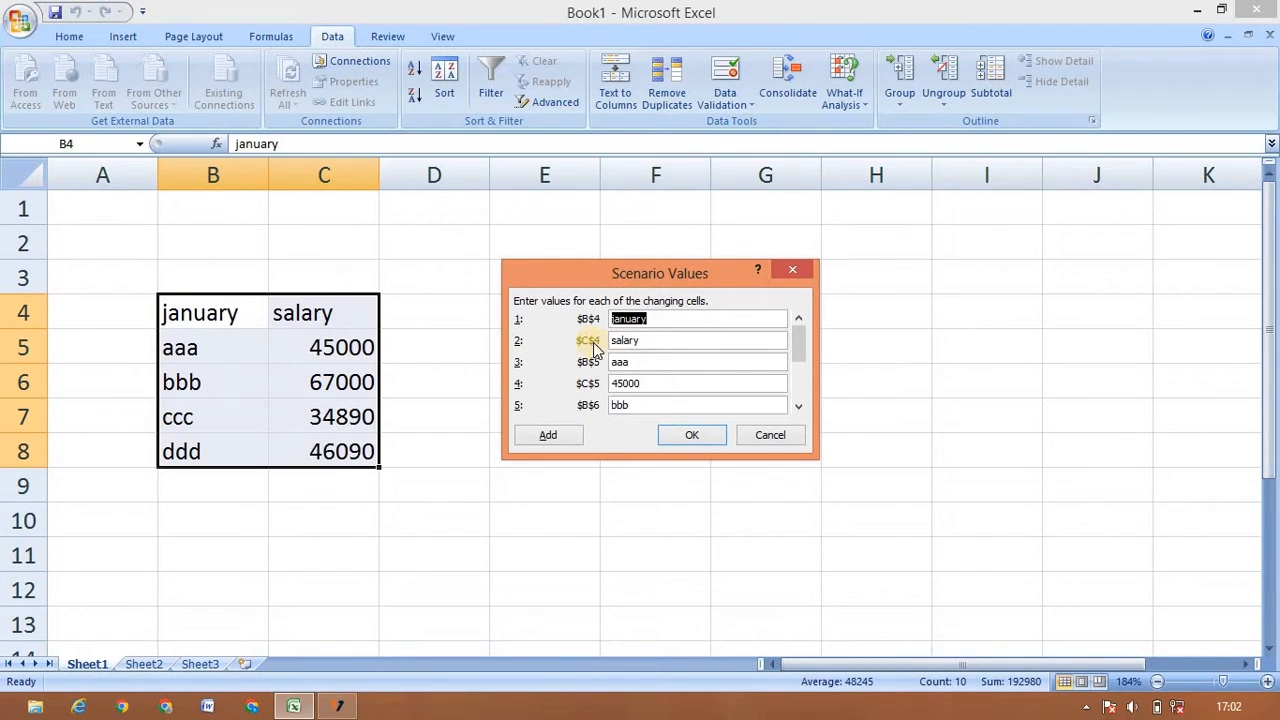
pyautogui.click(798, 406)
pyautogui.click(798, 406)
pyautogui.click(798, 406)
pyautogui.click(798, 406)
pyautogui.click(798, 406)
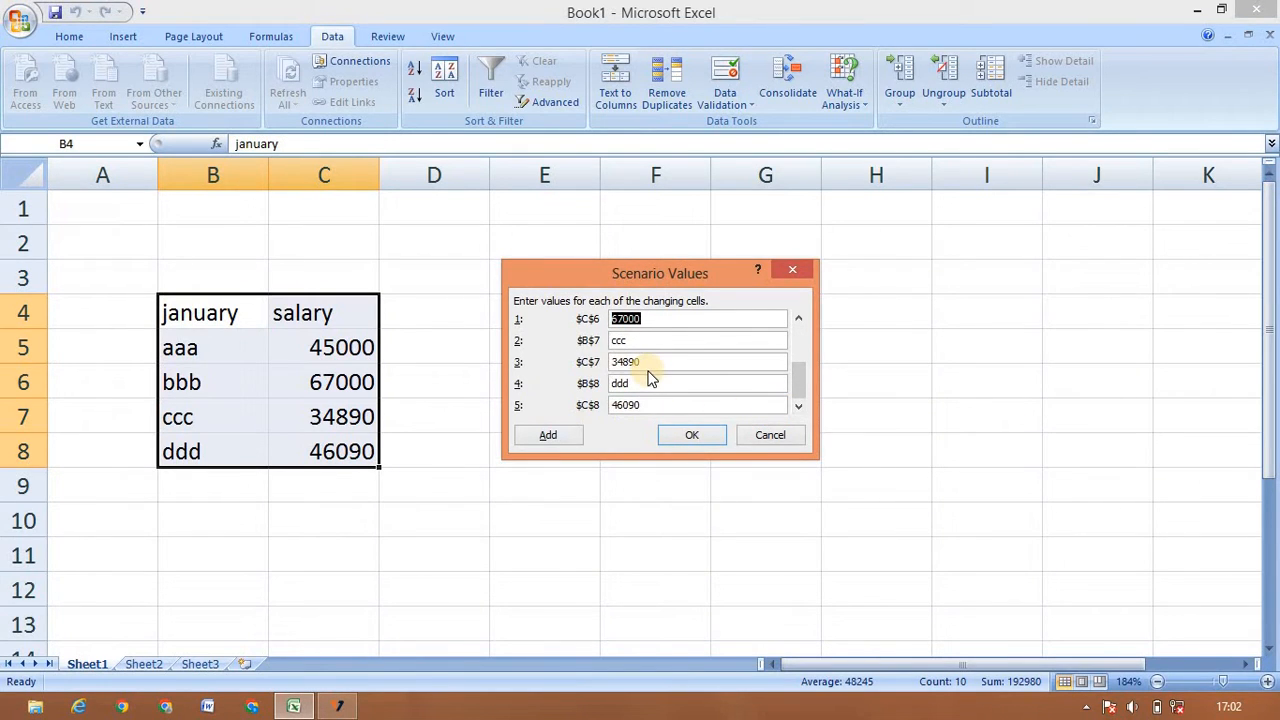
pyautogui.click(692, 437)
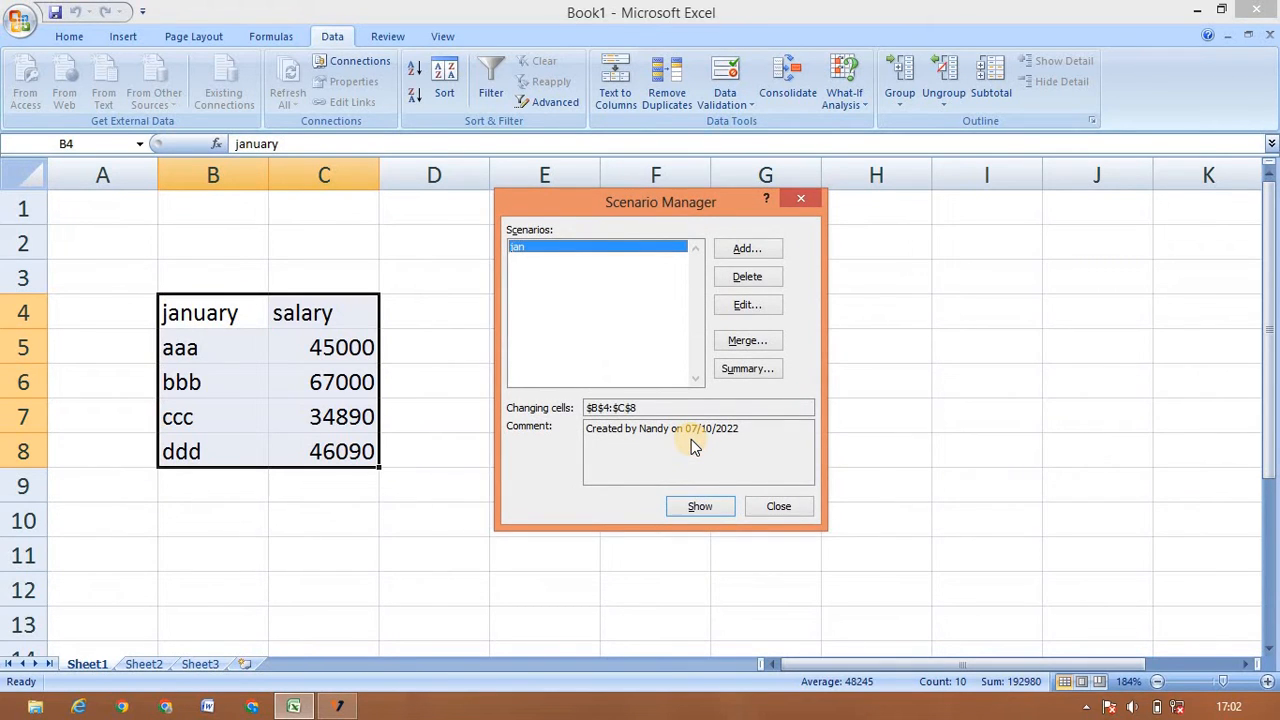
pyautogui.click(766, 506)
# Step: Replace the month header in B4 with feb
pyautogui.click(228, 315)
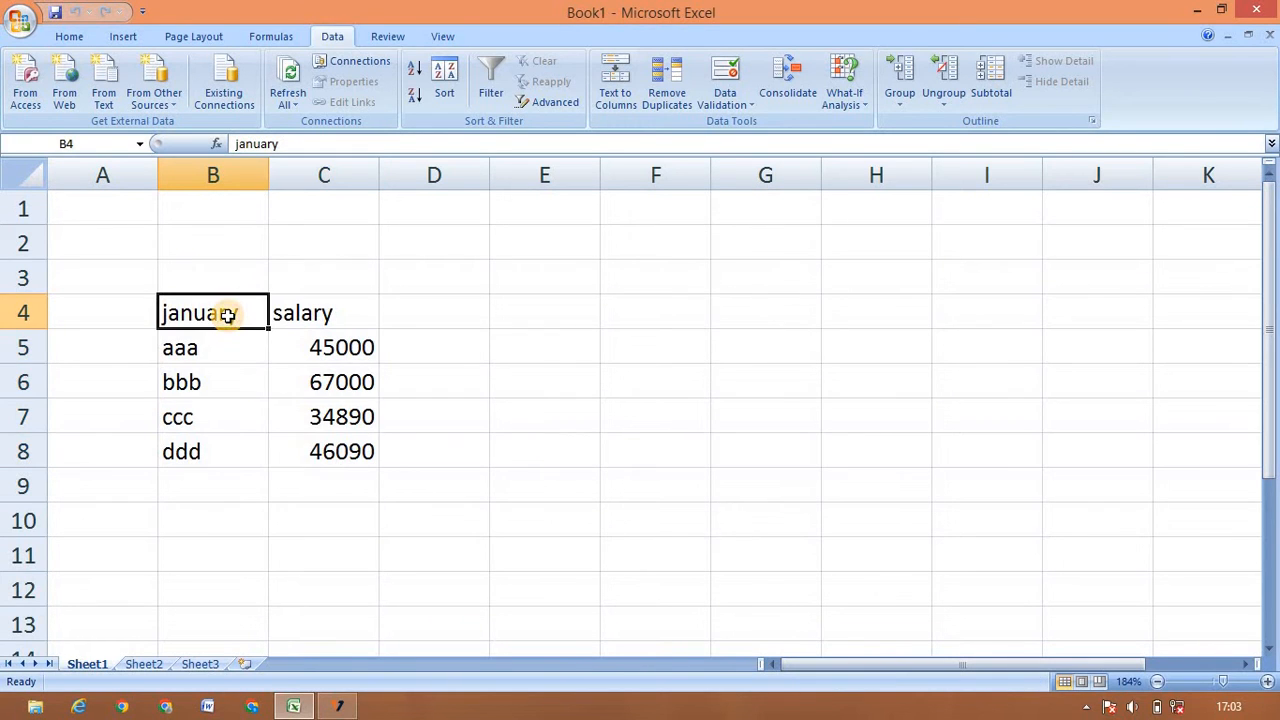
pyautogui.write('fe')
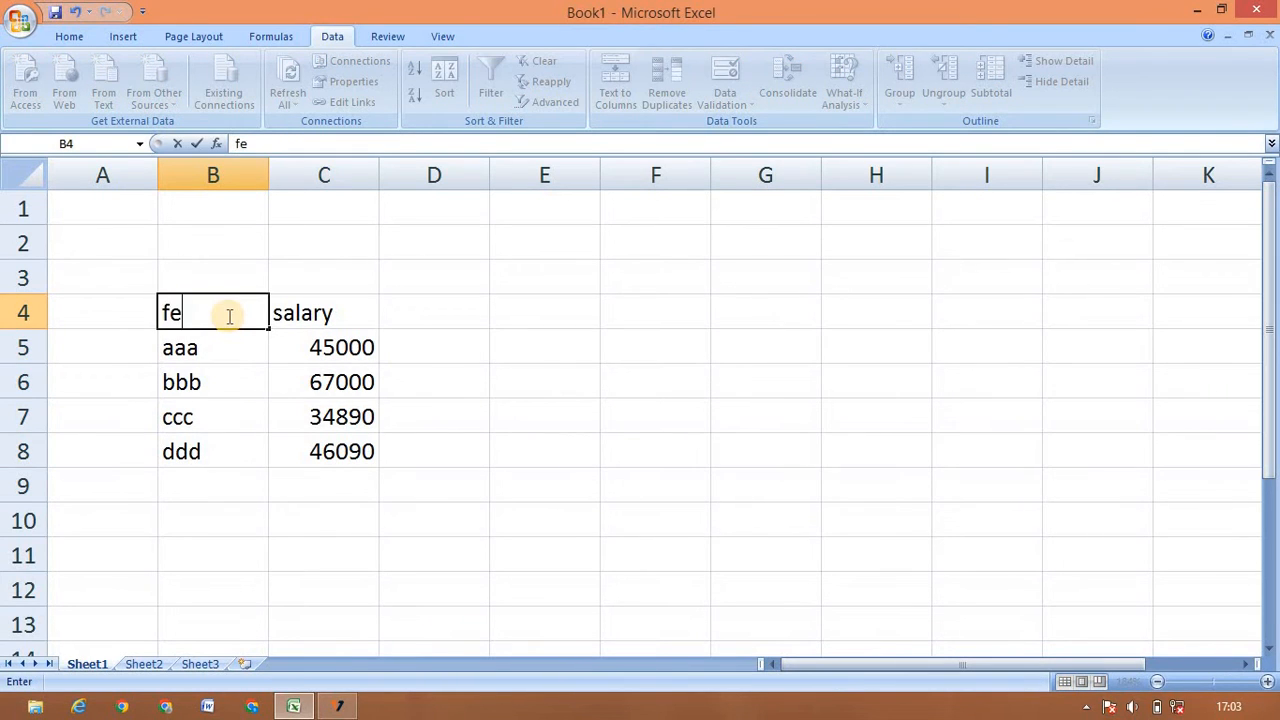
pyautogui.write('b')
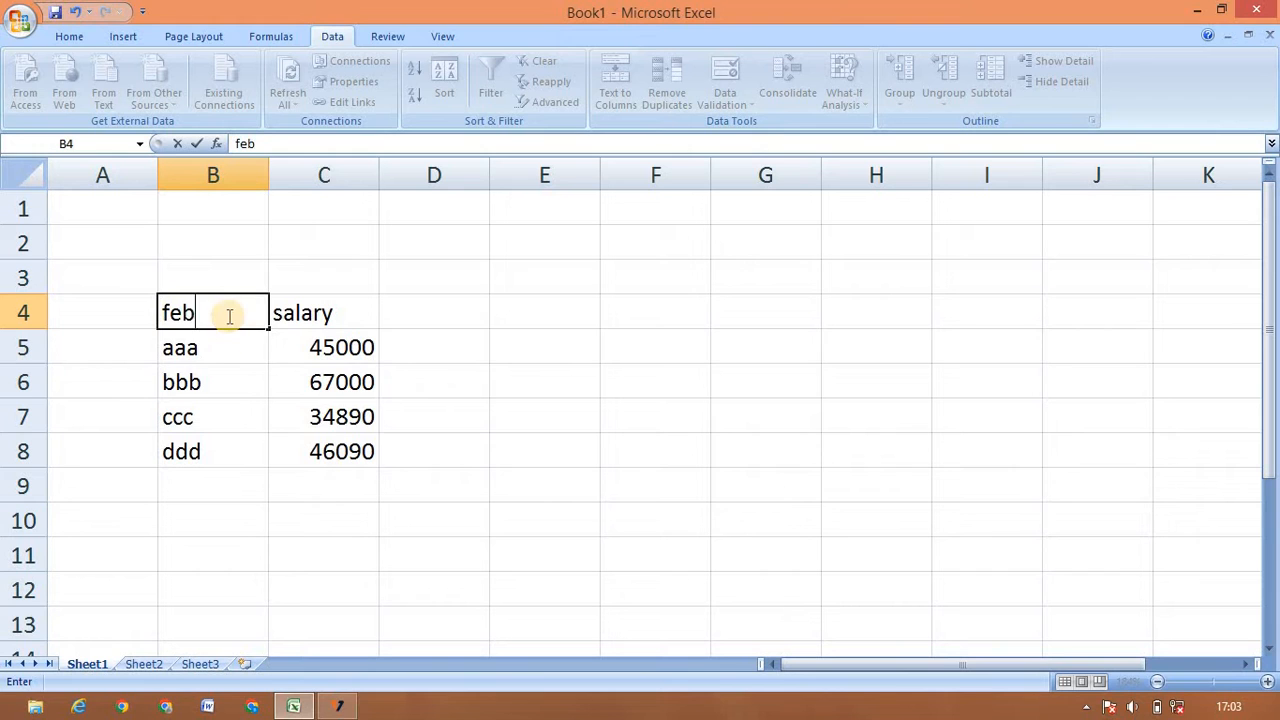
# Step: Enter the February salaries in C5:C8: 12000 for aaa, 11000 for bbb, 13500 for ccc and 12000 for ddd
pyautogui.click(308, 350)
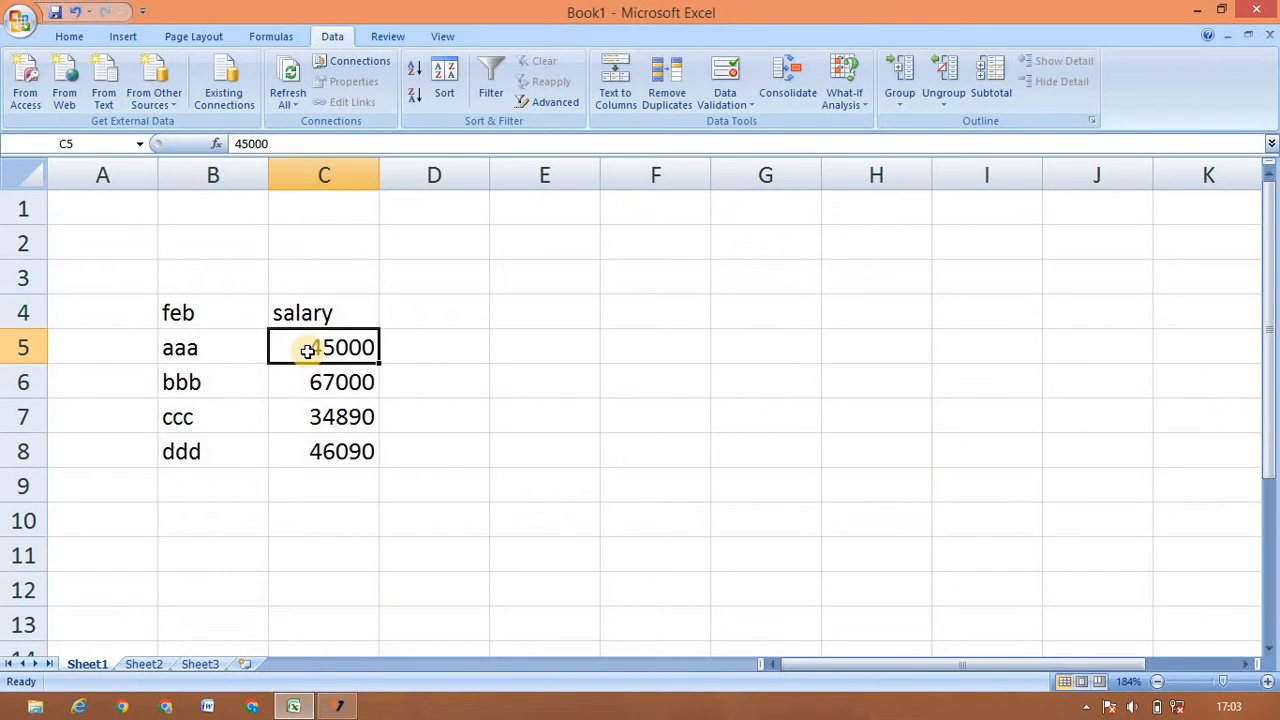
pyautogui.write('12000')
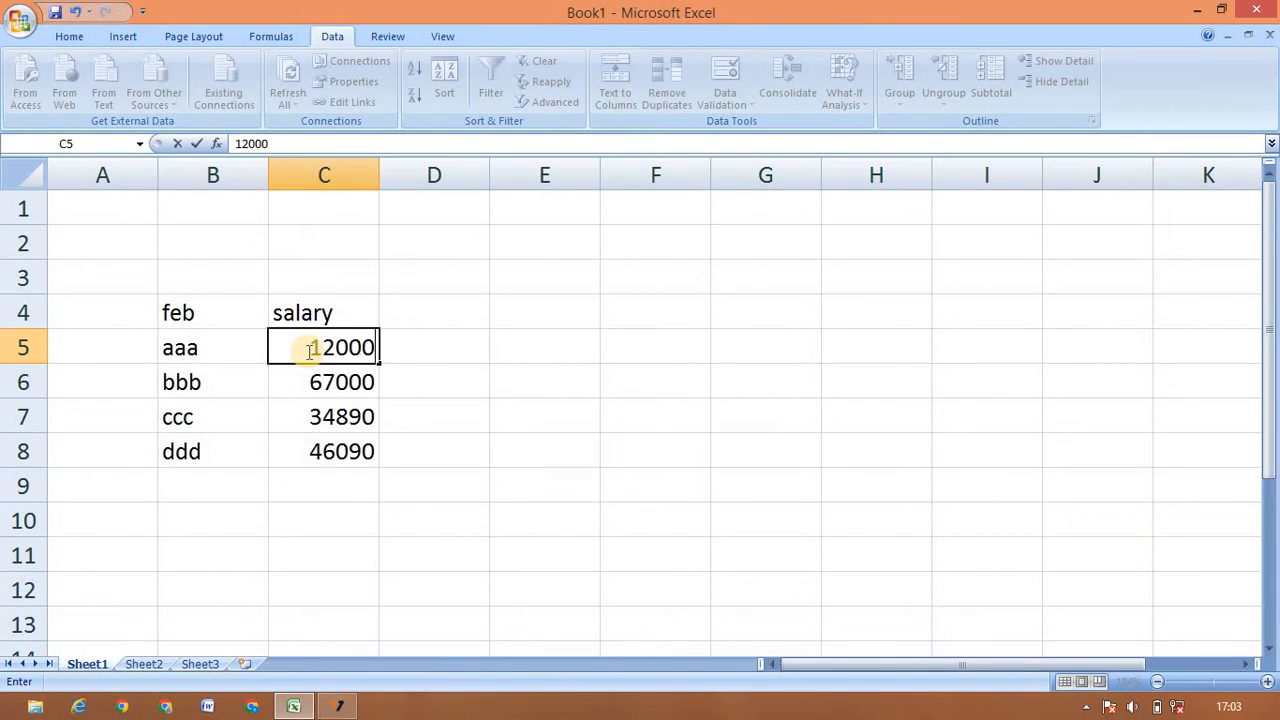
pyautogui.press('Return')
pyautogui.write('11')
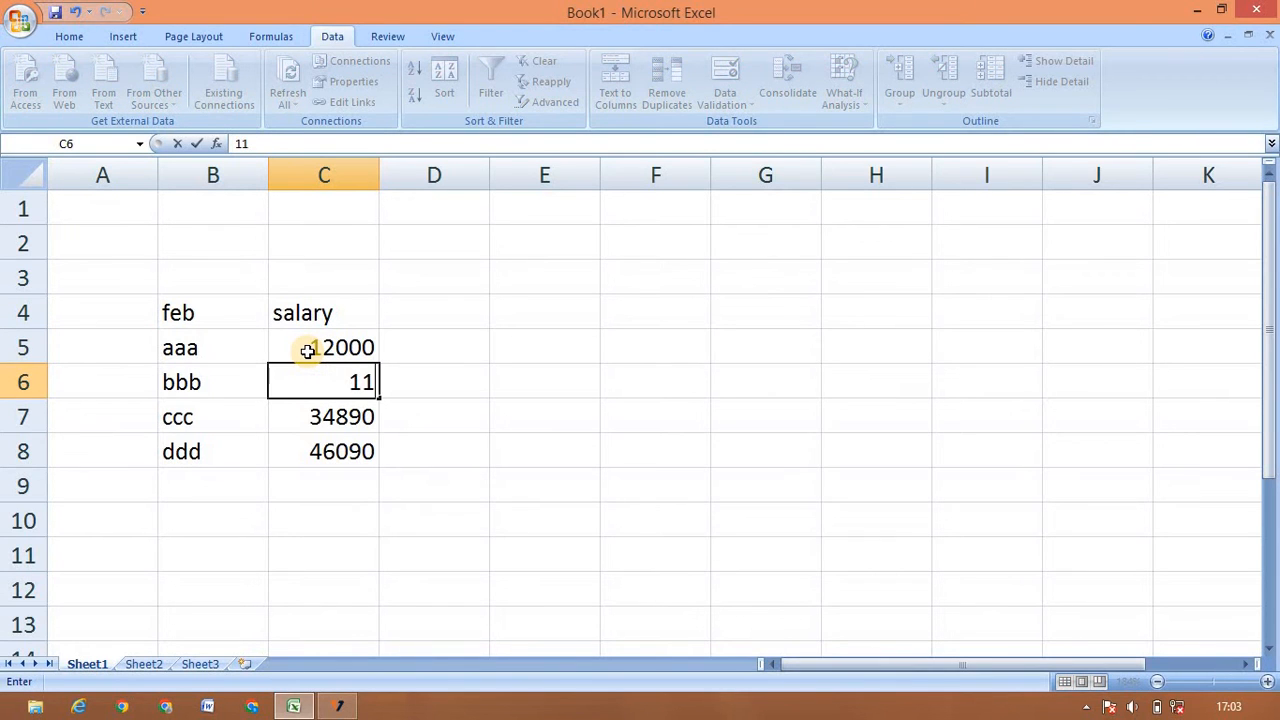
pyautogui.write('000')
pyautogui.press('Return')
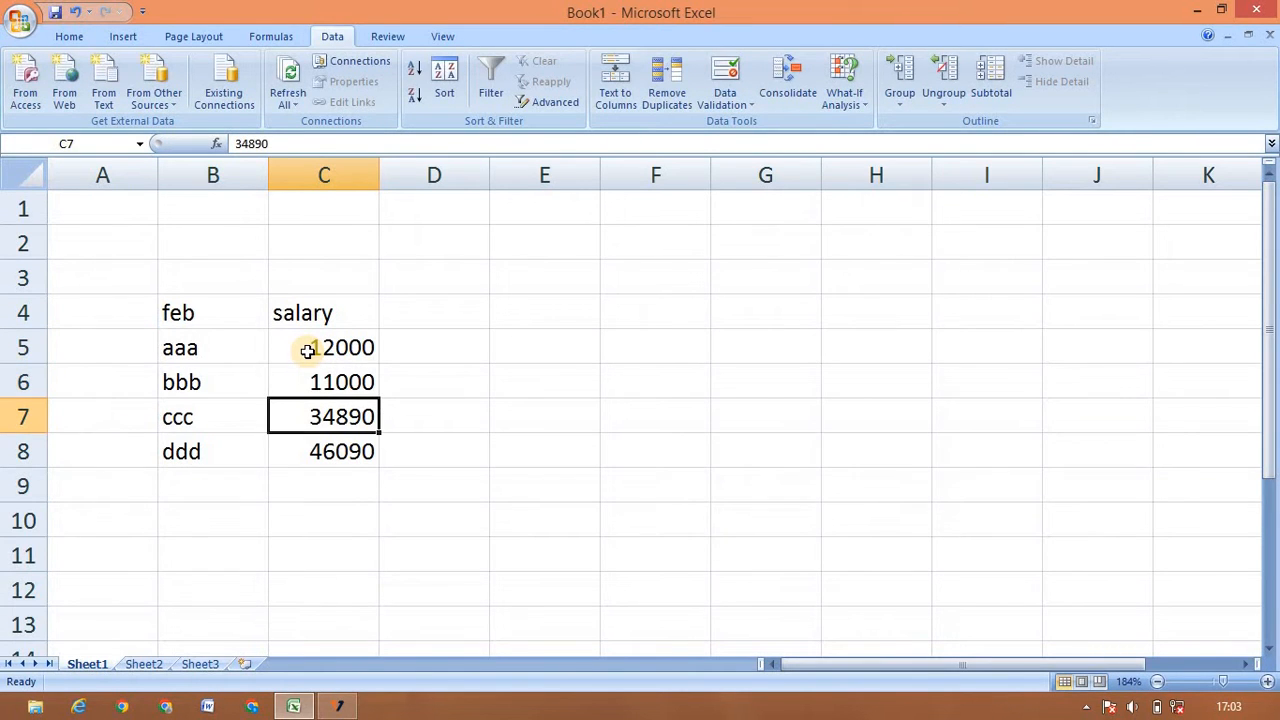
pyautogui.write('13')
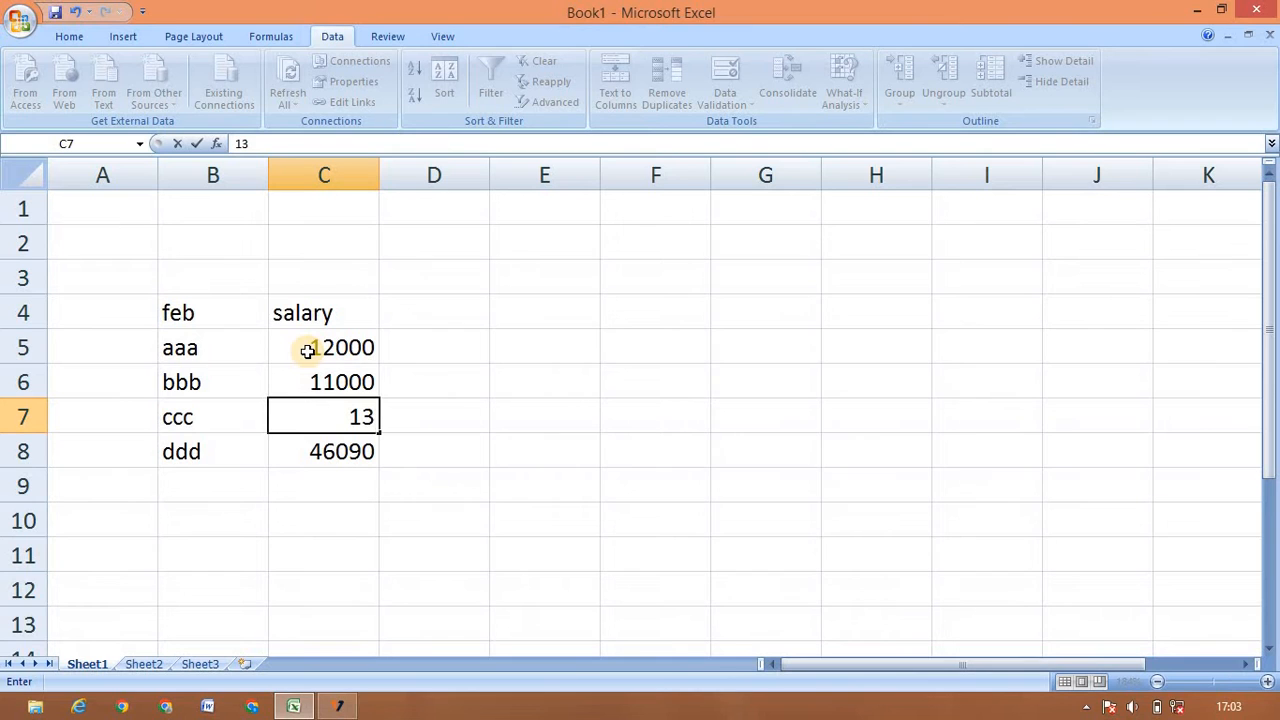
pyautogui.write('500')
pyautogui.press('Return')
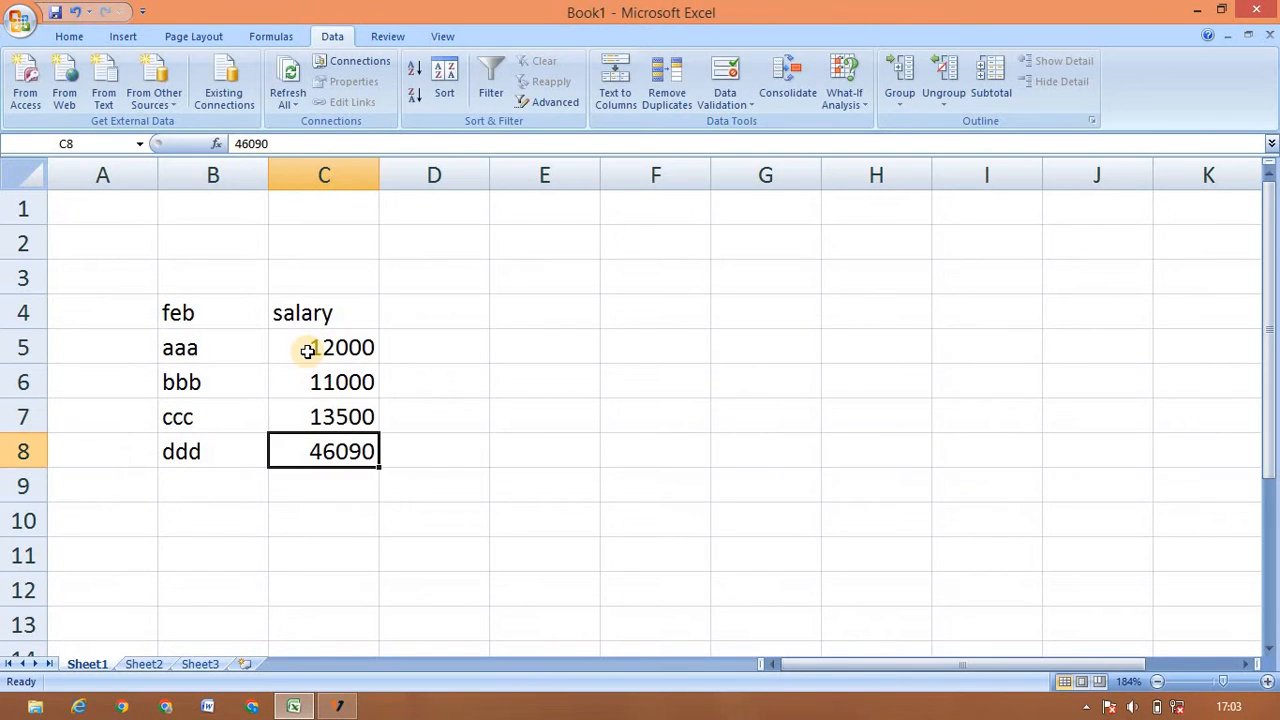
pyautogui.write('12')
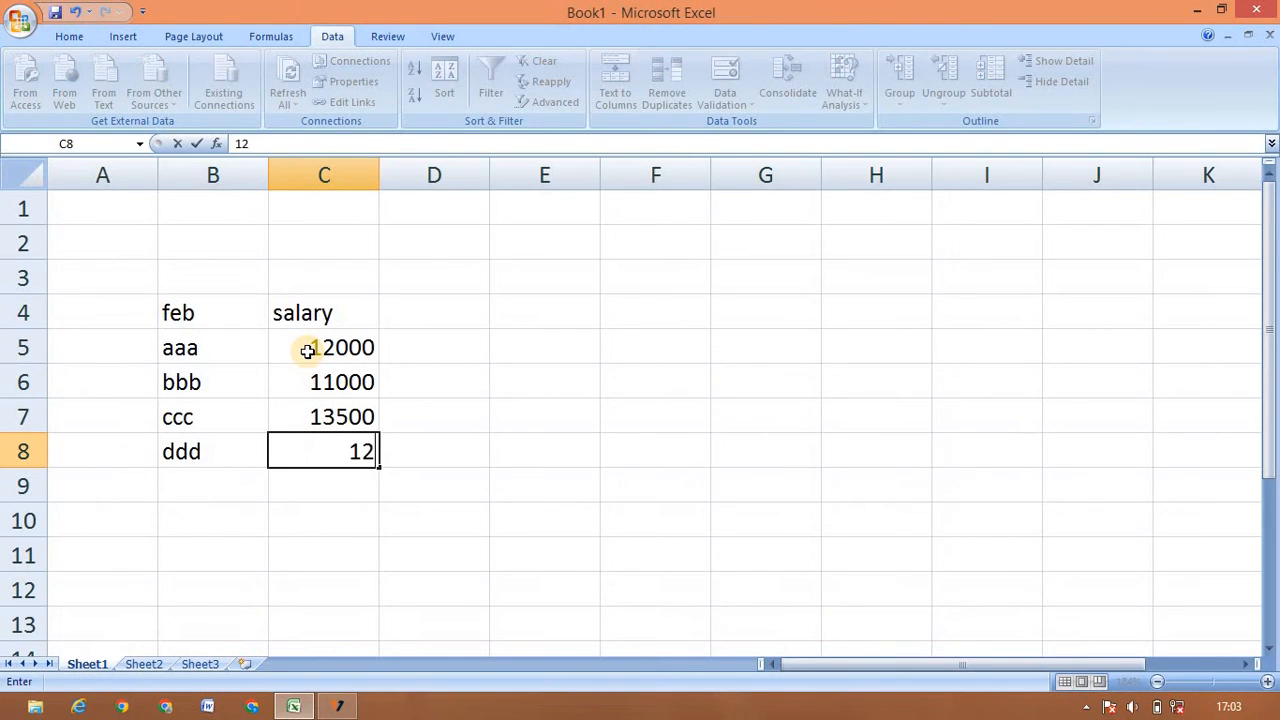
pyautogui.write('000')
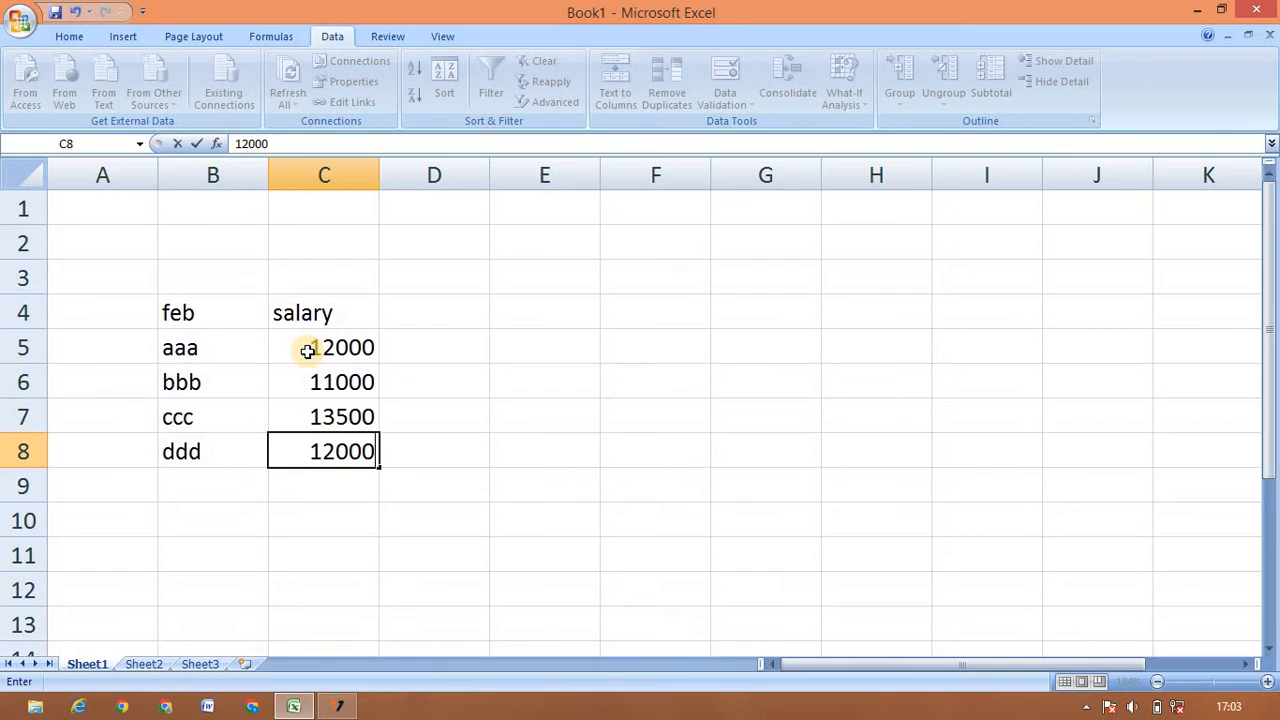
# Step: Select the feb salary table in B4:C8 and open the Scenario Manager
pyautogui.click(250, 316)
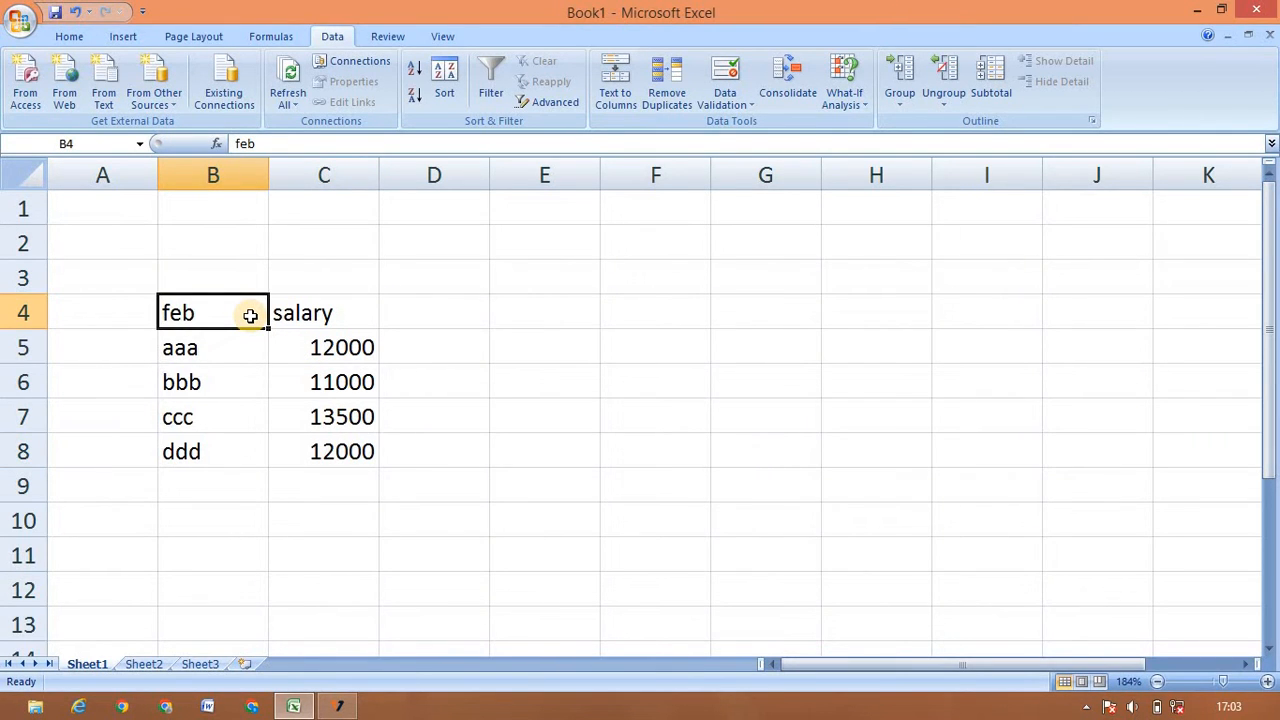
pyautogui.hotkey('shift', 'Right')
pyautogui.hotkey('shift', 'Down')
pyautogui.hotkey('shift', 'Down')
pyautogui.hotkey('shift', 'Down')
pyautogui.hotkey('shift', 'Down')
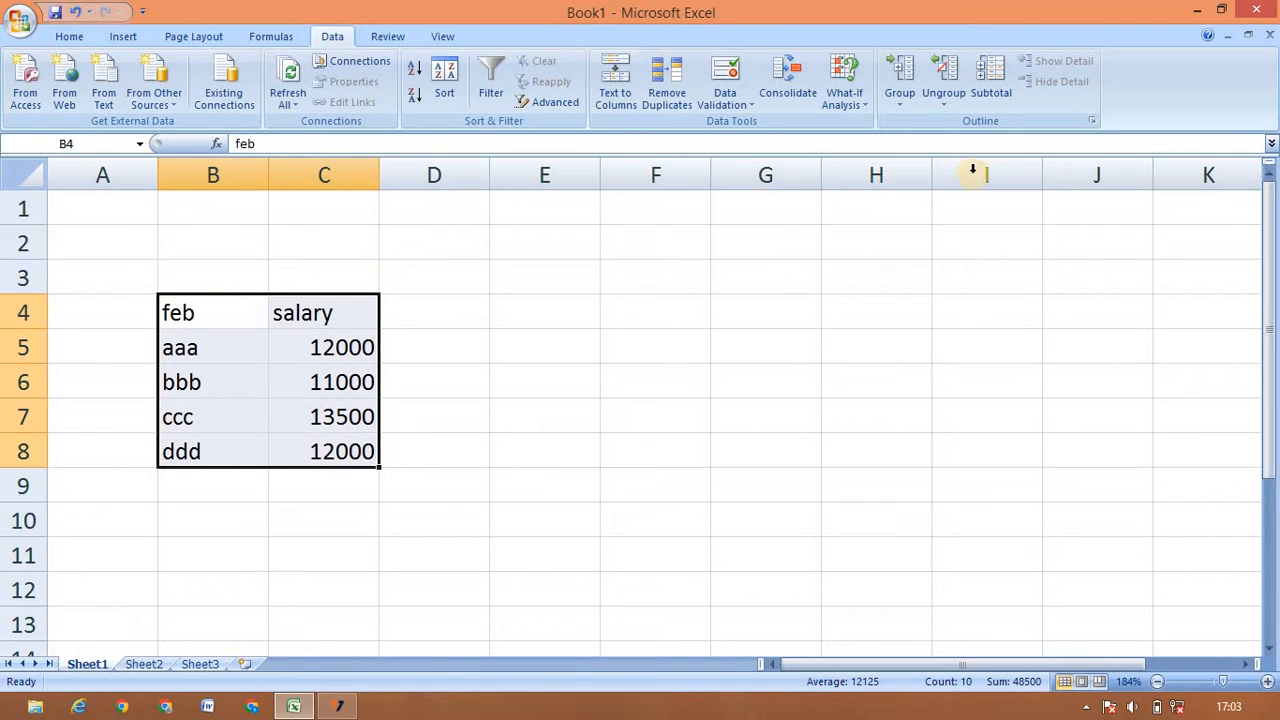
pyautogui.click(848, 106)
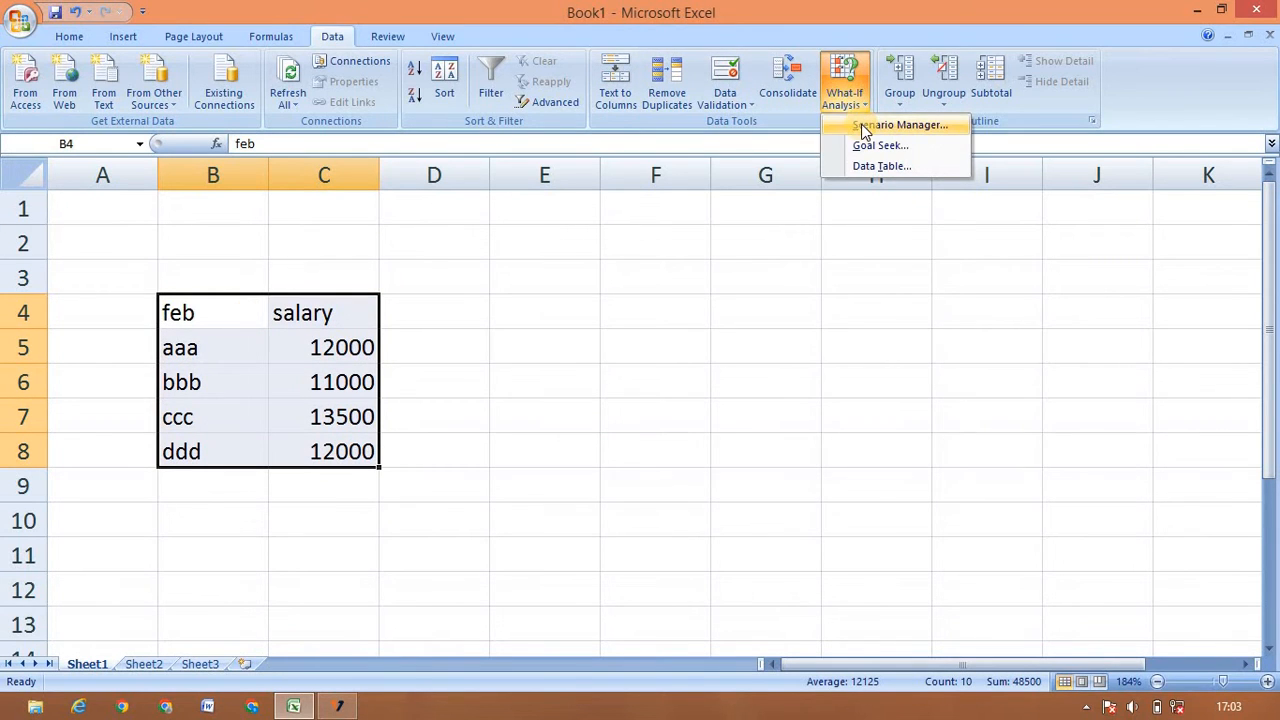
pyautogui.click(864, 127)
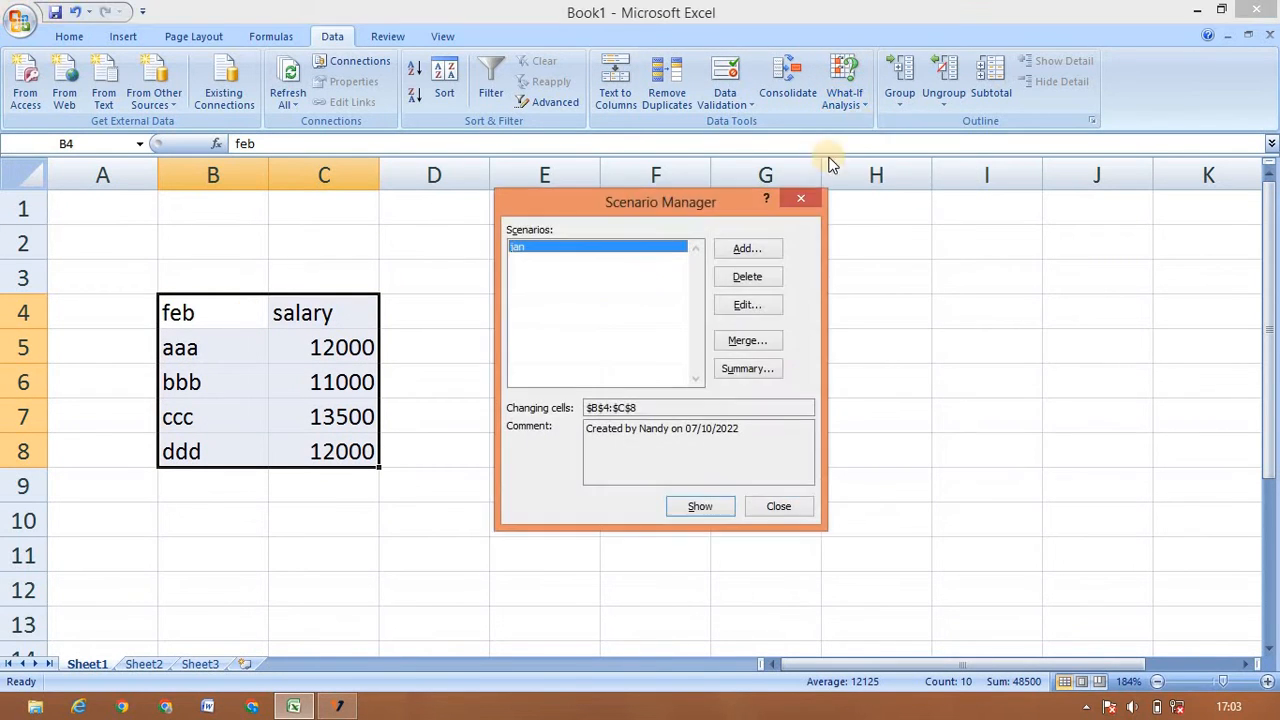
# Step: Add a scenario named feb for B4:C8, keeping the current cell values, and close the Scenario Manager
pyautogui.click(735, 251)
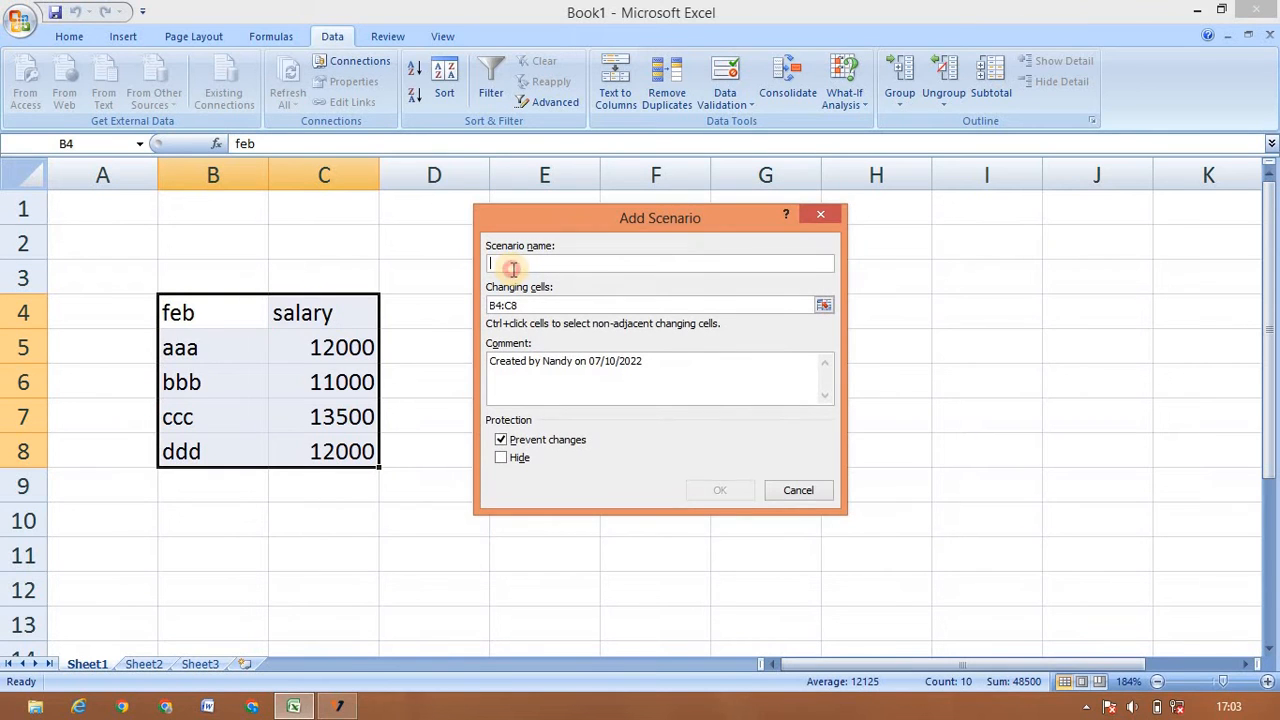
pyautogui.write('feb')
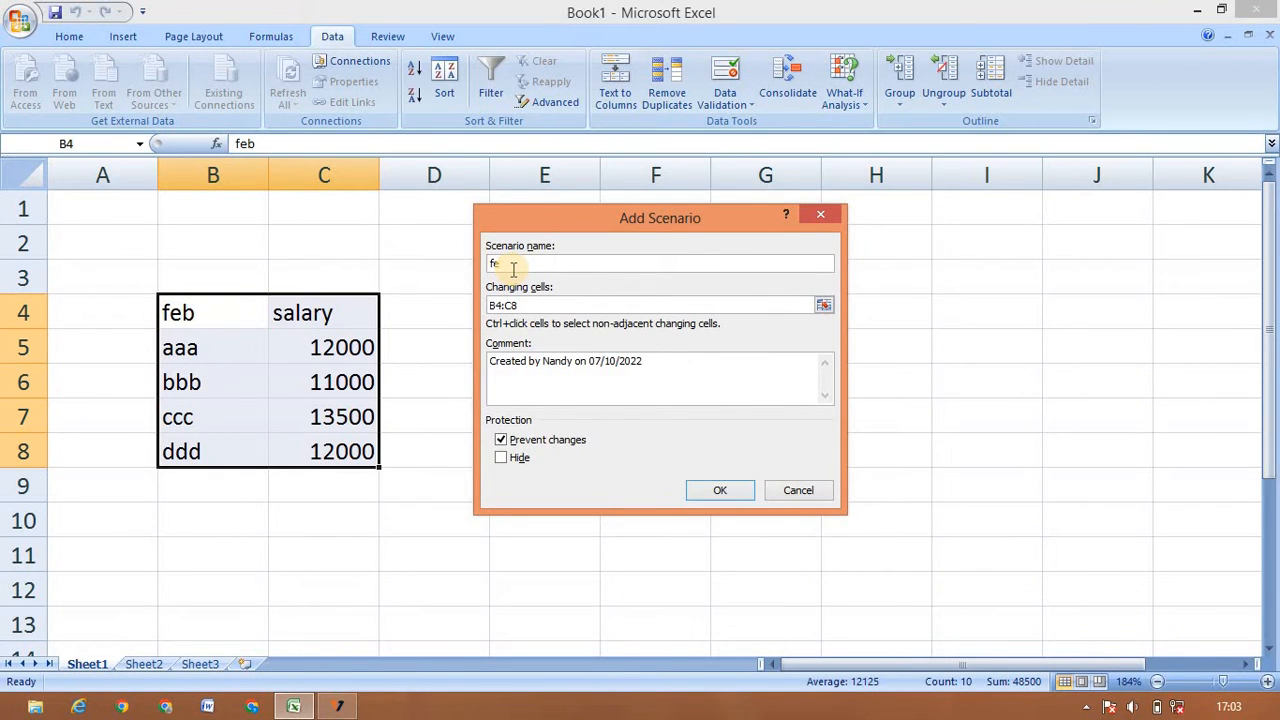
pyautogui.click(716, 484)
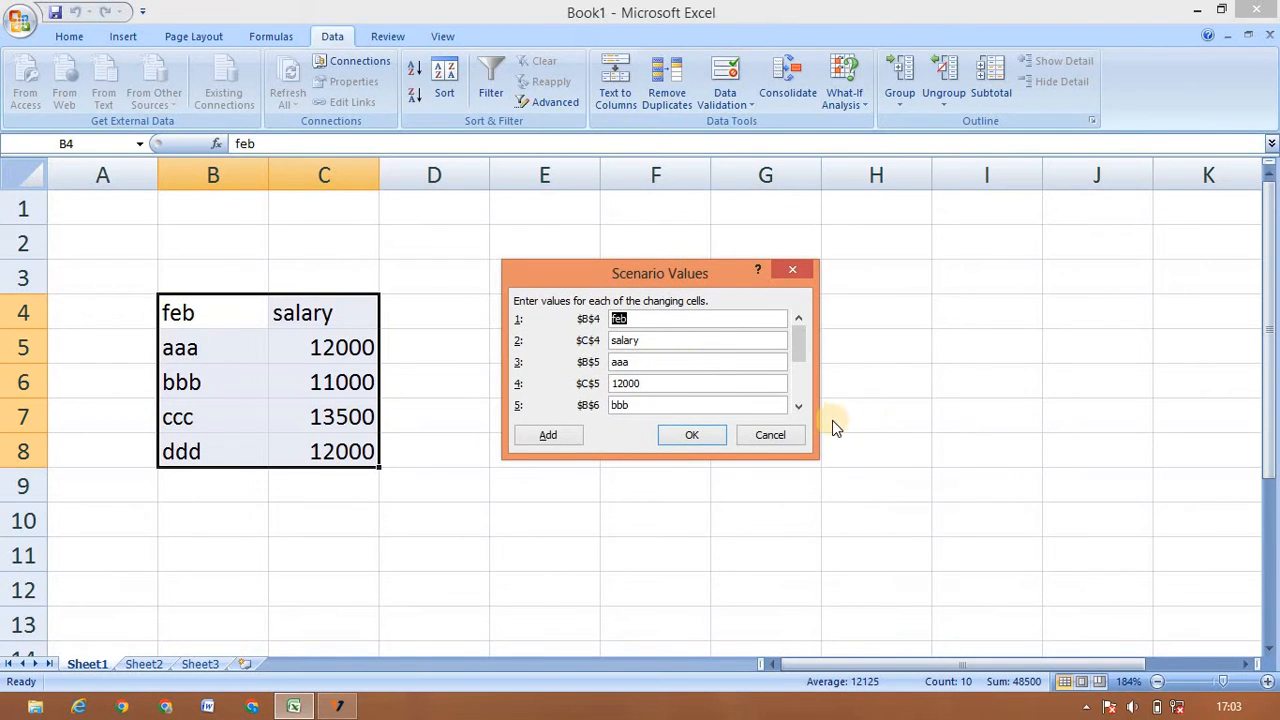
pyautogui.click(799, 410)
pyautogui.click(799, 410)
pyautogui.click(799, 410)
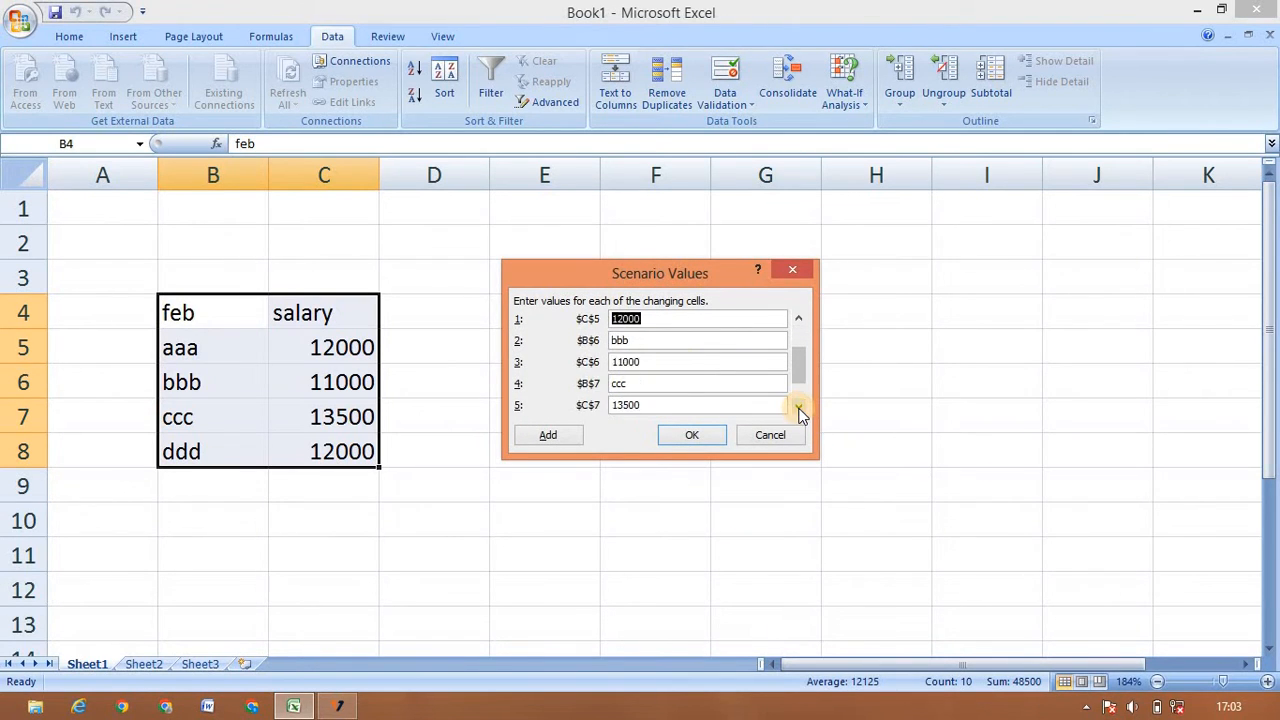
pyautogui.click(724, 432)
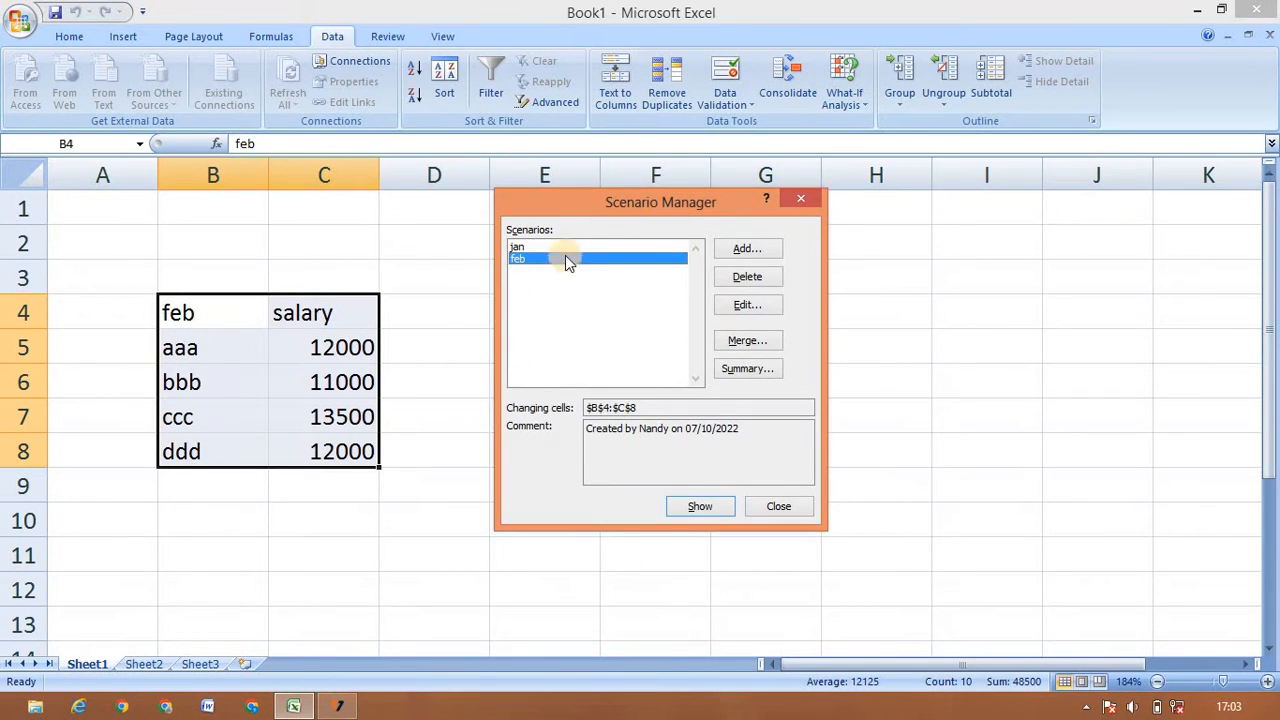
pyautogui.click(776, 505)
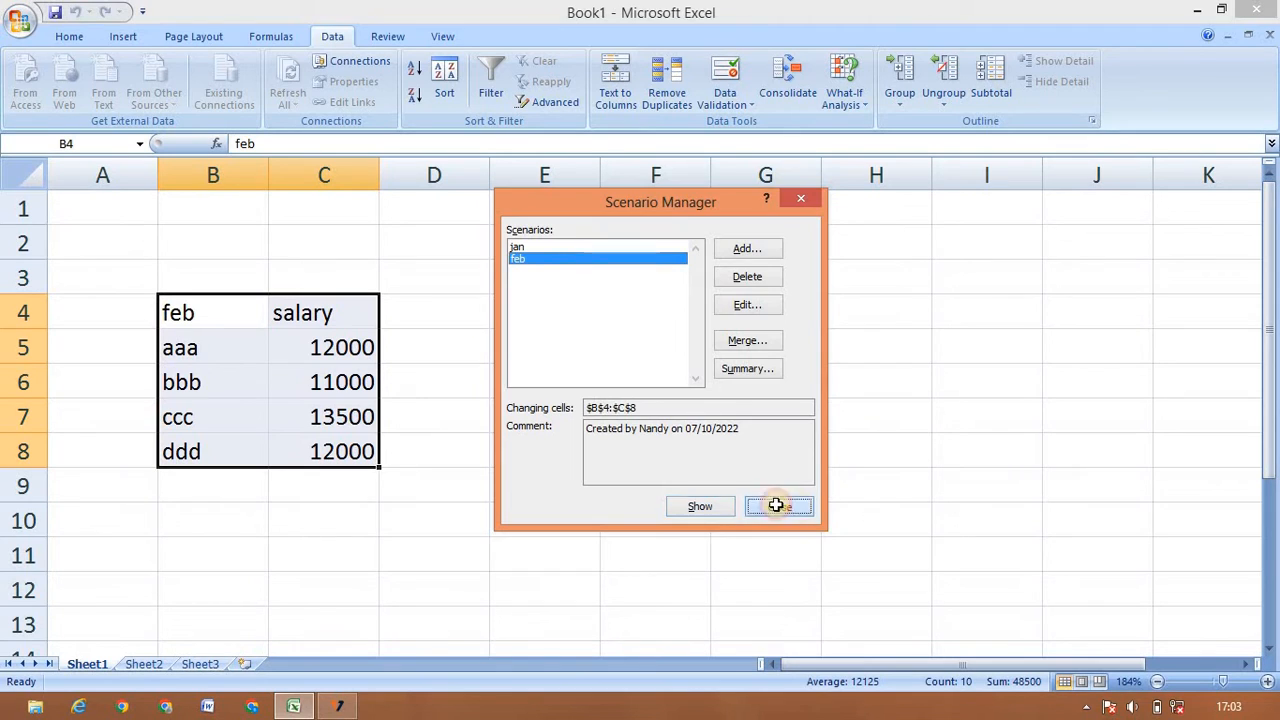
# Step: Replace the month header in B4 with march
pyautogui.click(206, 313)
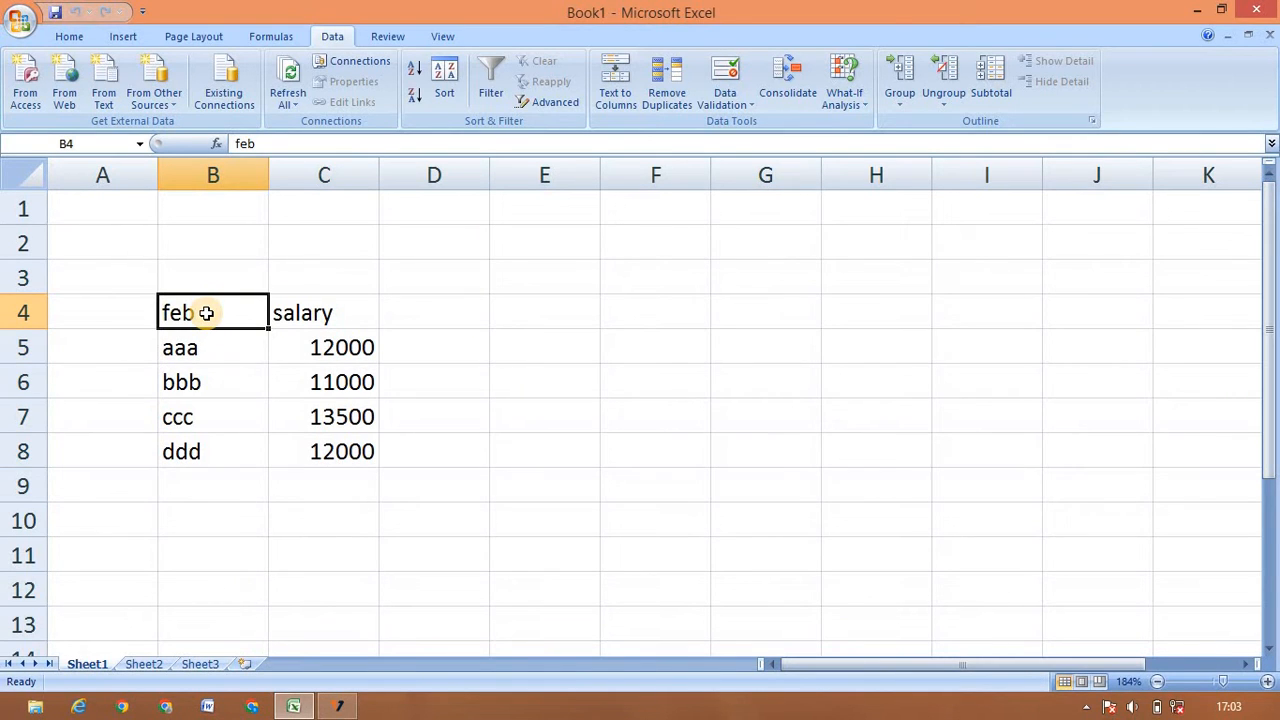
pyautogui.write('mar')
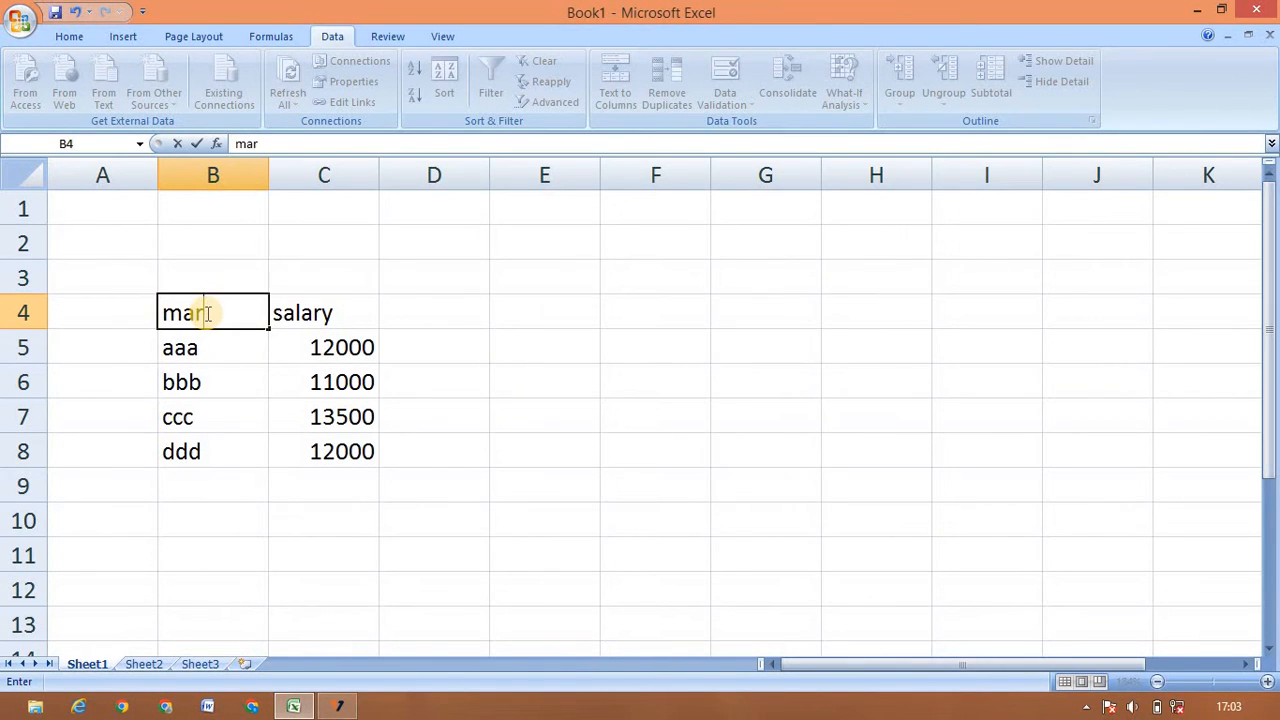
pyautogui.write('ch')
# Step: Enter the March salaries in C5:C8: 23000 for aaa, 43000 for bbb, 26000 for ccc and 76500 for ddd
pyautogui.click(282, 353)
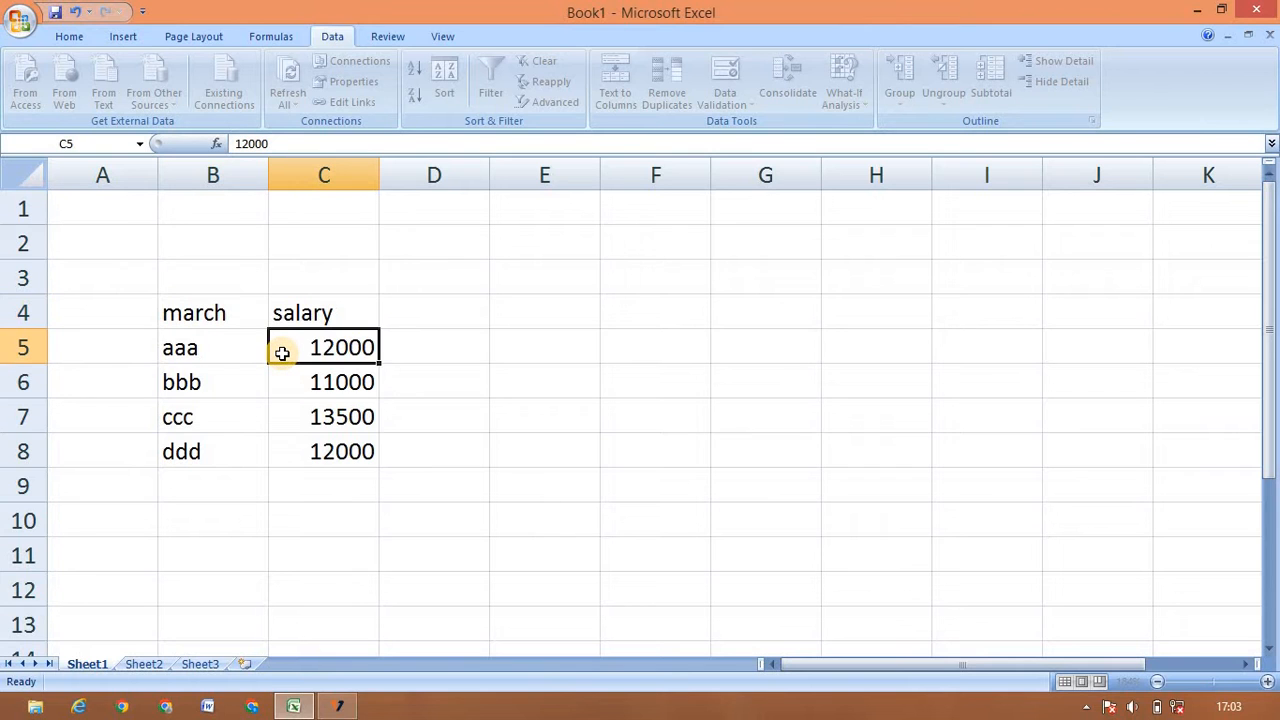
pyautogui.write('23')
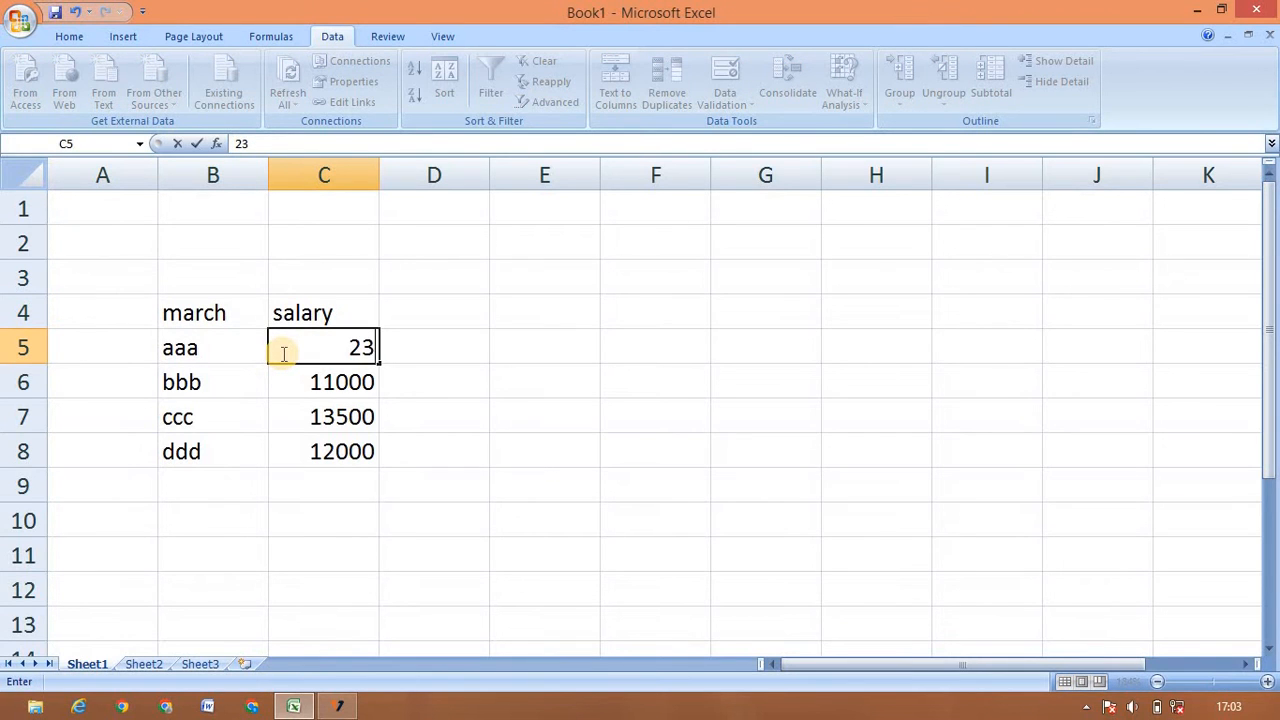
pyautogui.write('000')
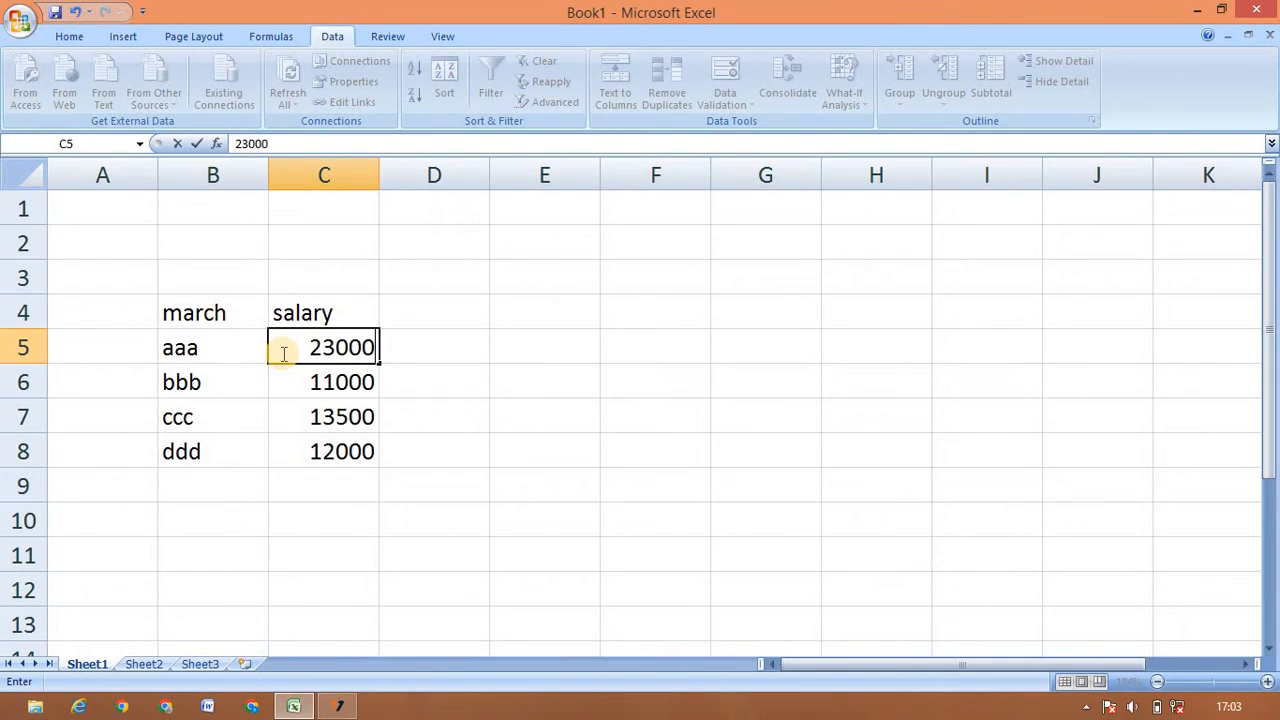
pyautogui.press('Return')
pyautogui.write('43000')
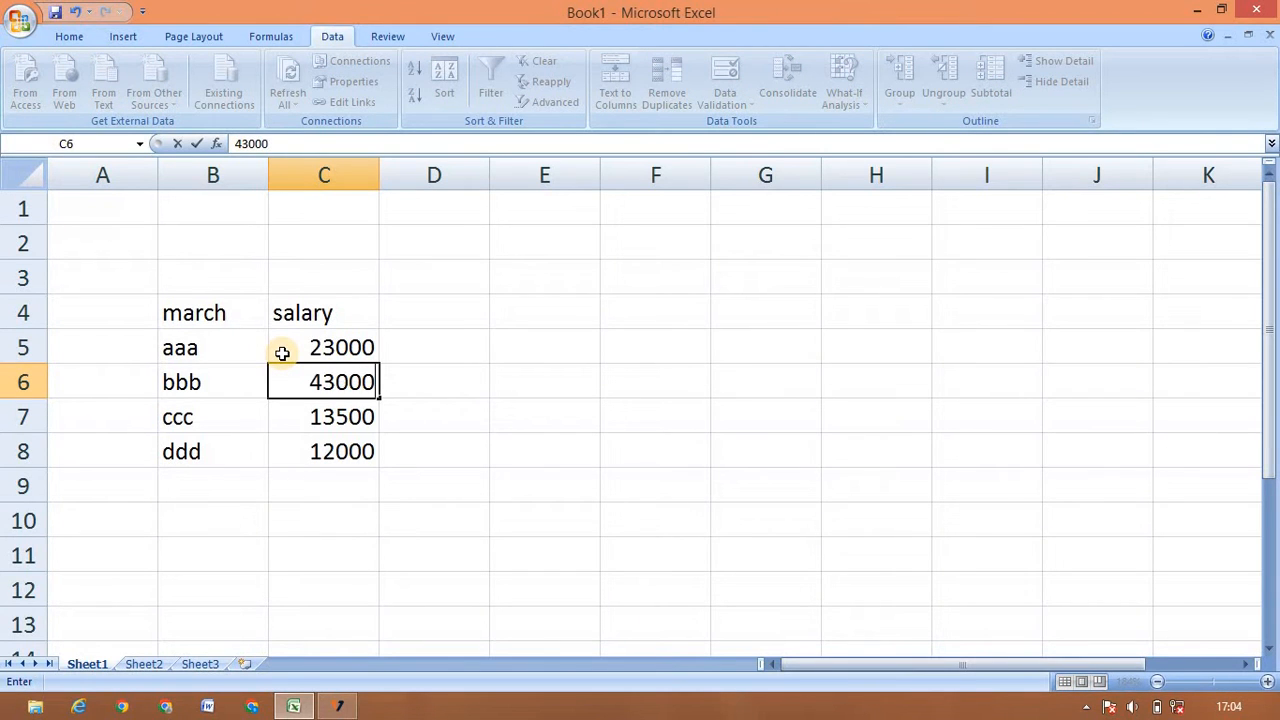
pyautogui.press('Return')
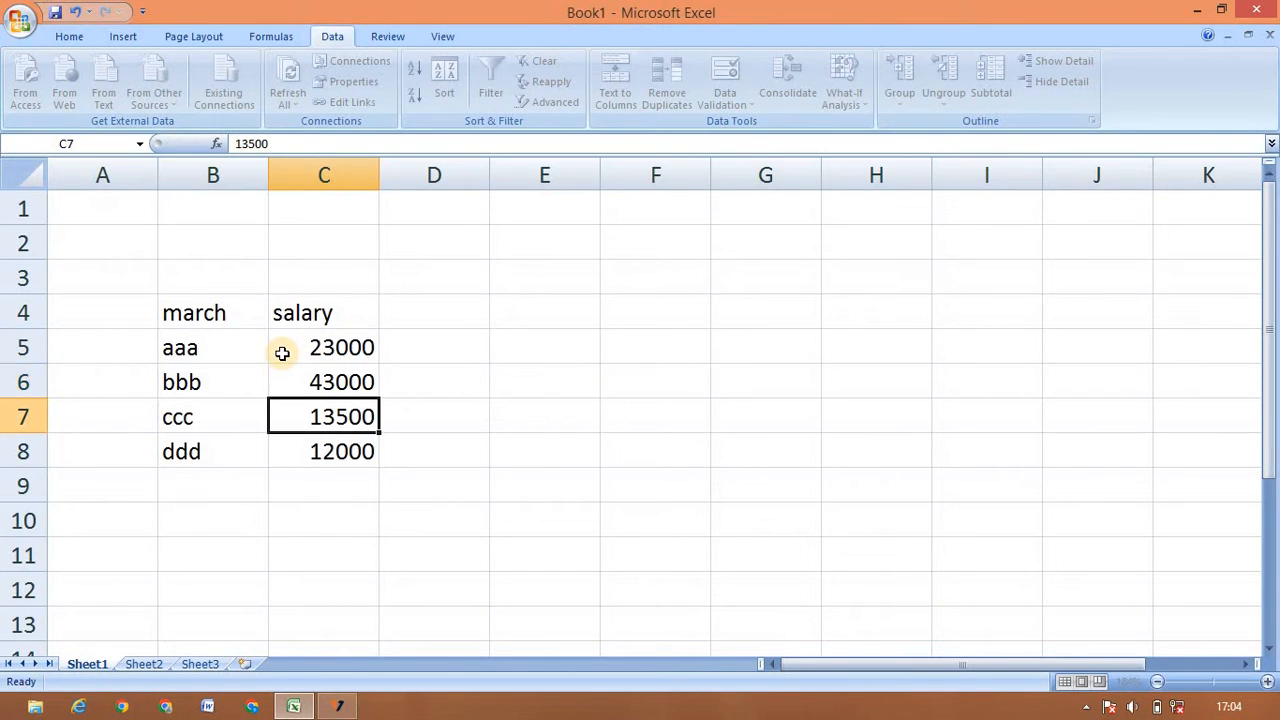
pyautogui.write('26000')
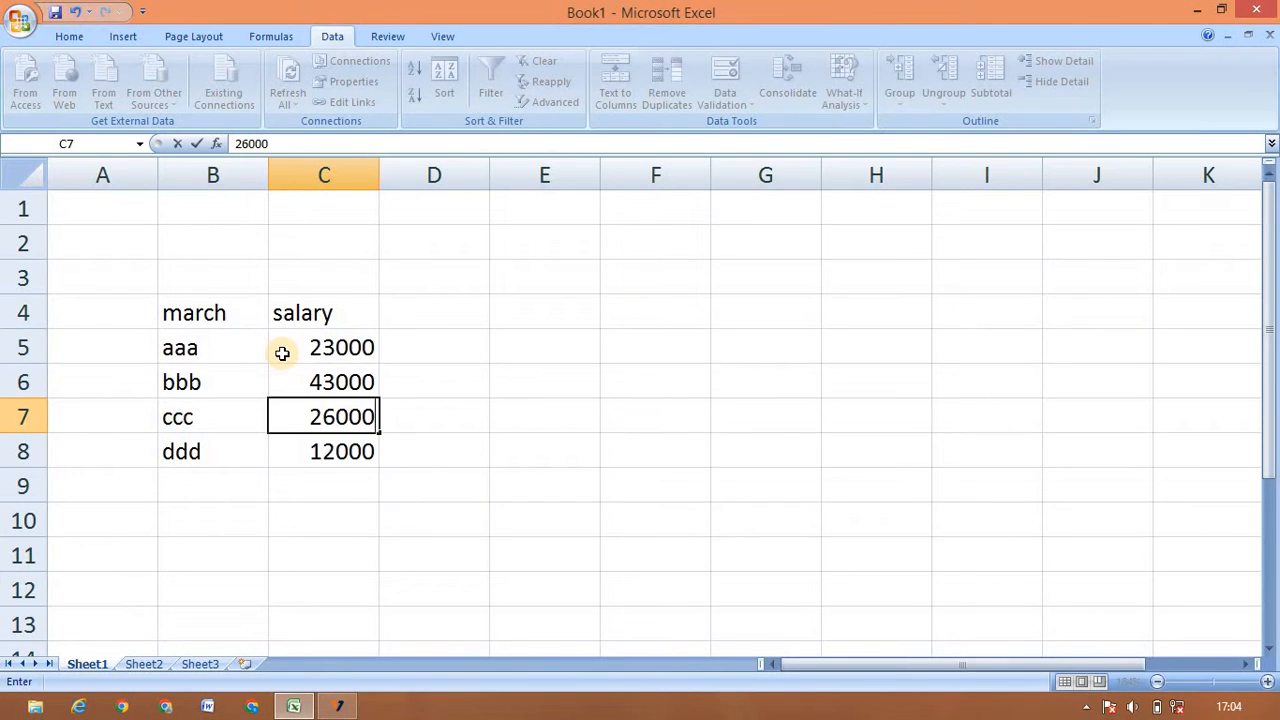
pyautogui.press('Return')
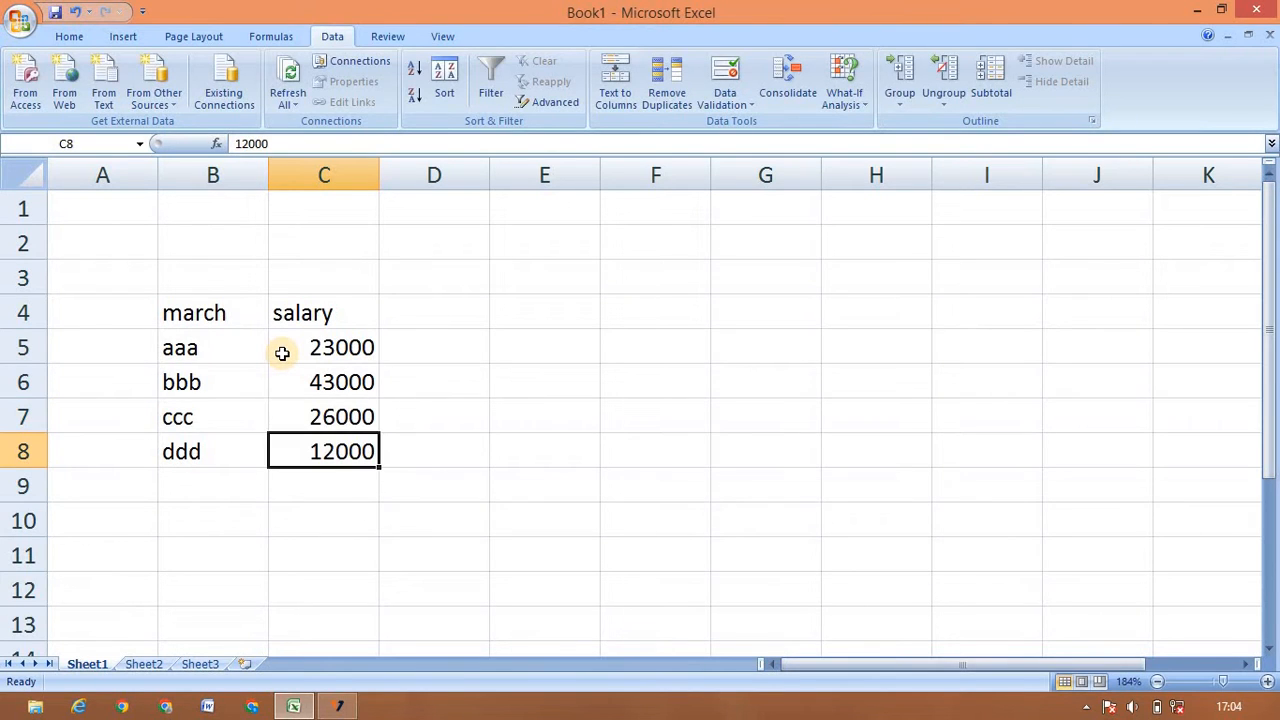
pyautogui.write('76500')
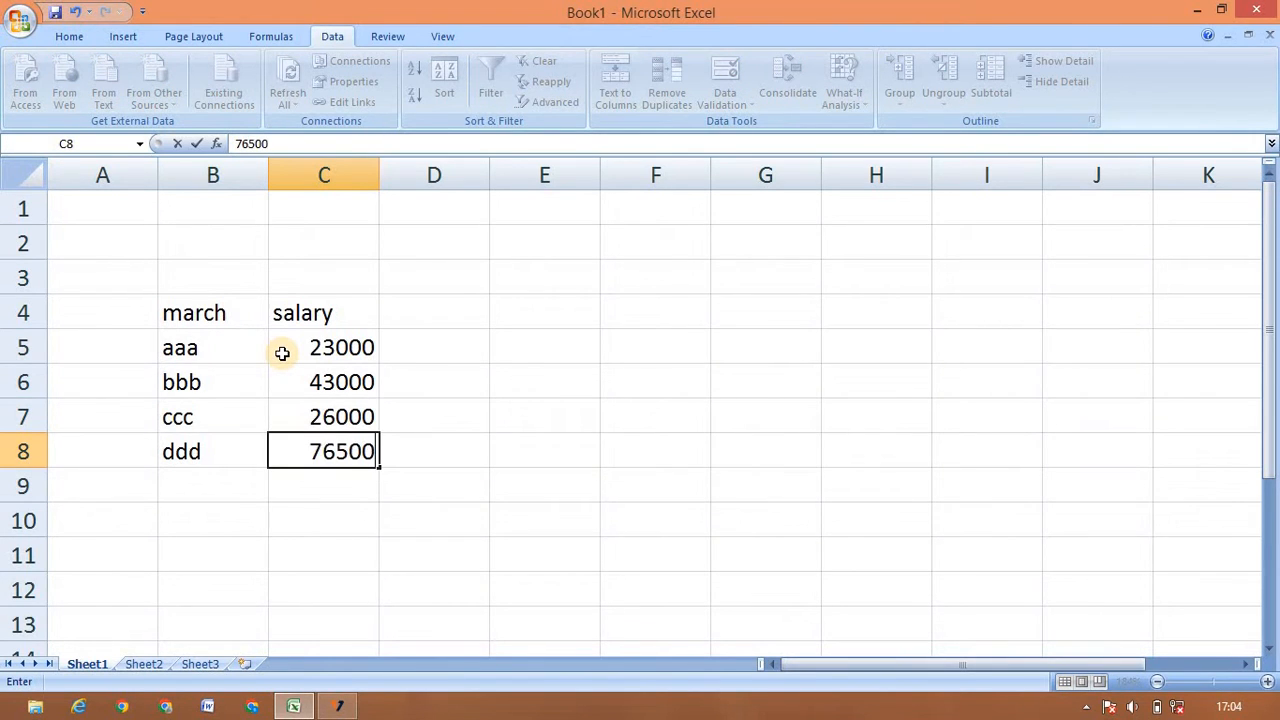
# Step: Select the march salary table in B4:C8 and open the Scenario Manager
pyautogui.click(238, 324)
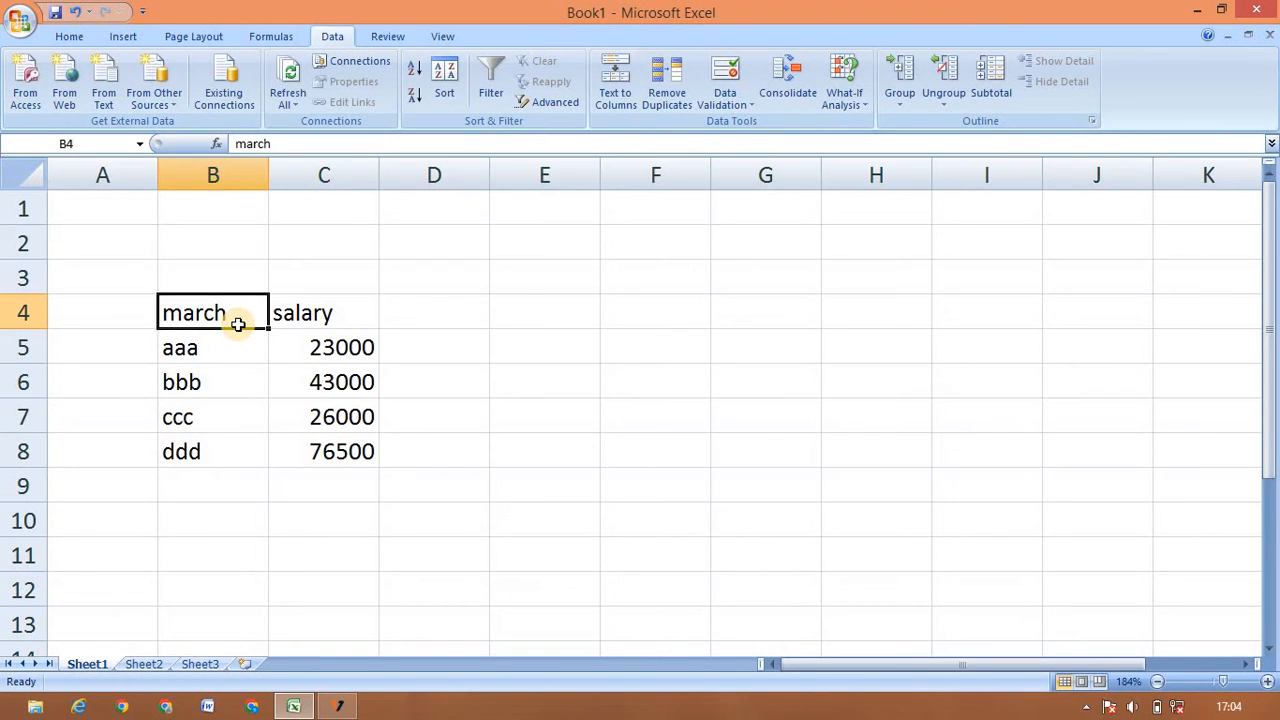
pyautogui.hotkey('shift', 'Right')
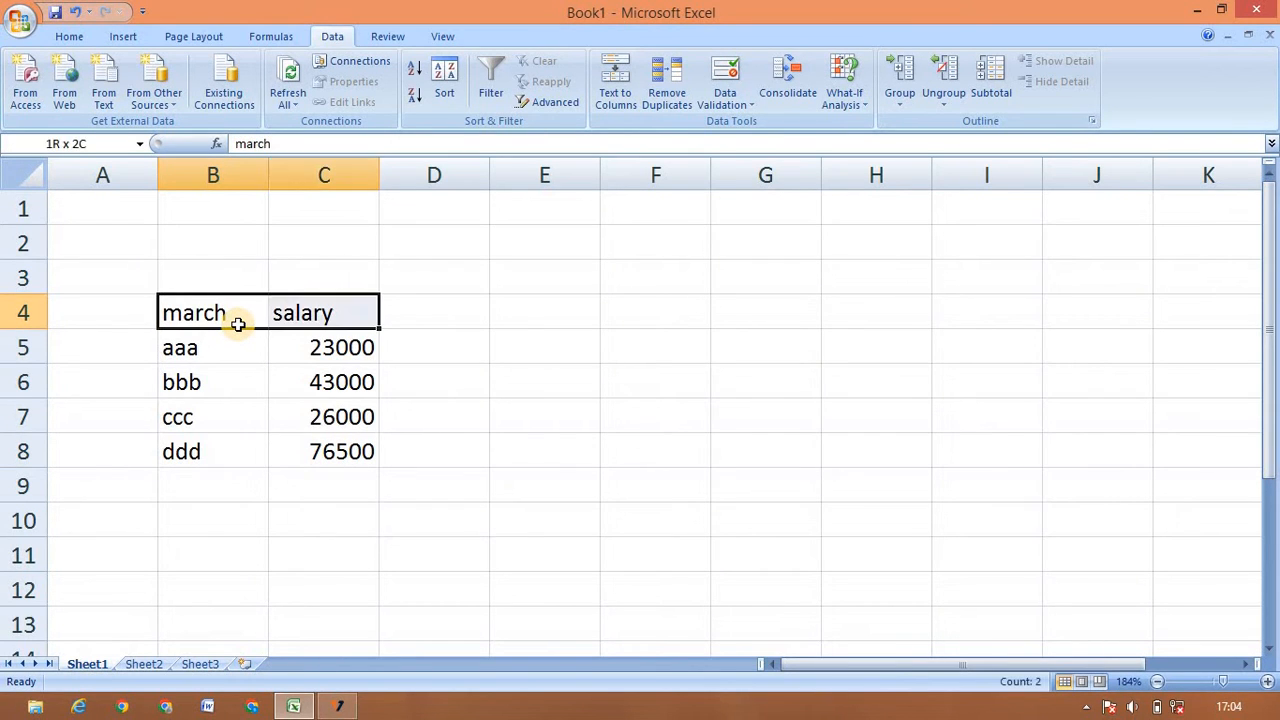
pyautogui.press('Down')
pyautogui.hotkey('shift', 'Down')
pyautogui.press('Up')
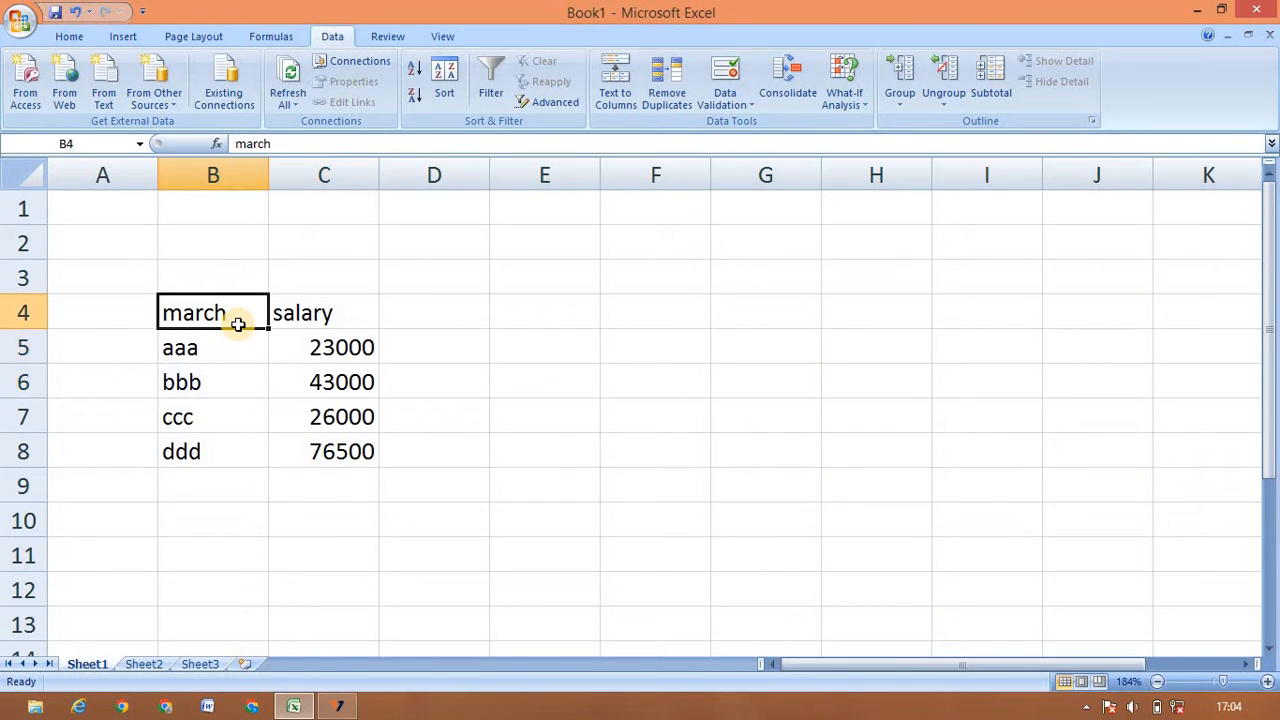
pyautogui.hotkey('shift', 'Right')
pyautogui.hotkey('shift', 'Down')
pyautogui.hotkey('shift', 'Down')
pyautogui.hotkey('shift', 'Down')
pyautogui.hotkey('shift', 'Down')
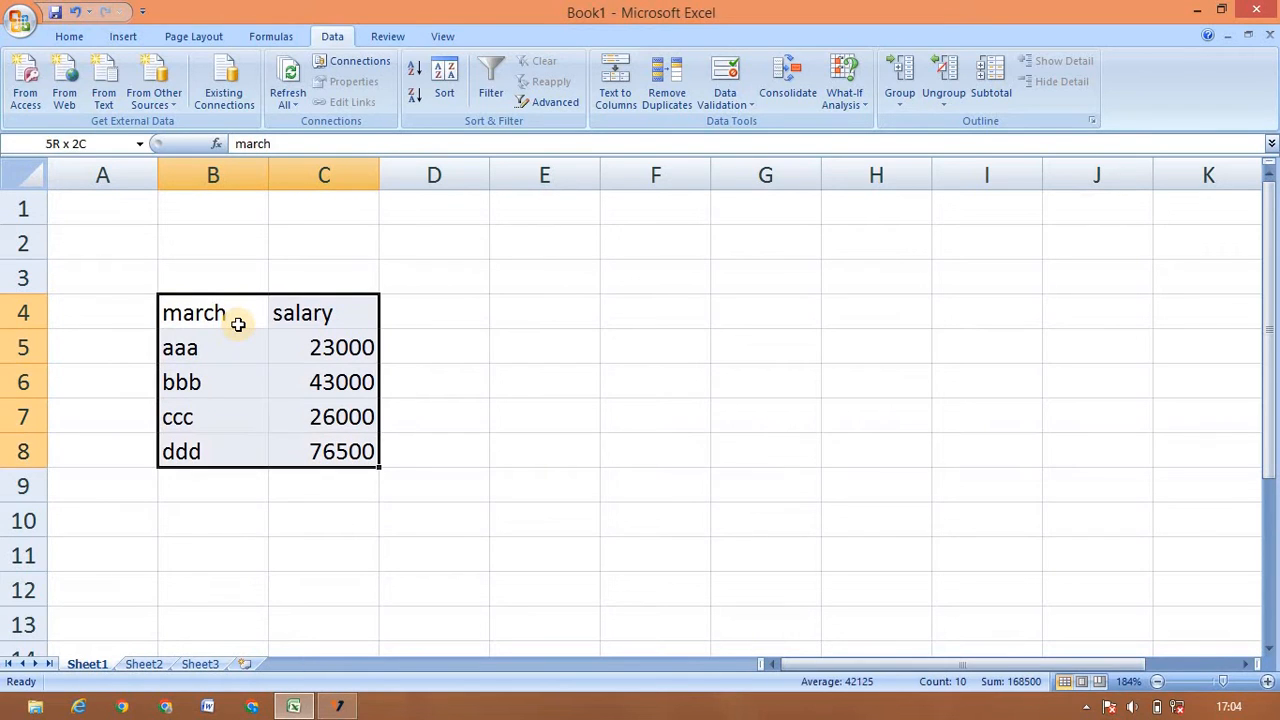
pyautogui.click(845, 95)
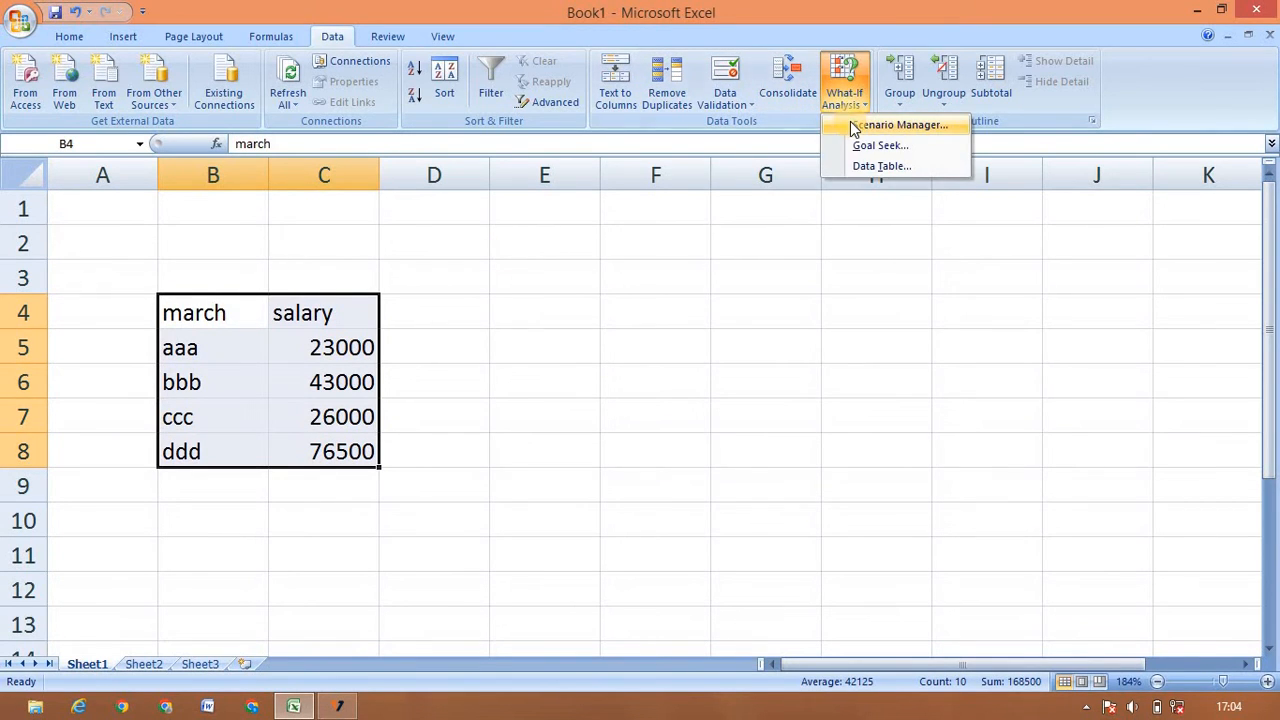
pyautogui.click(880, 125)
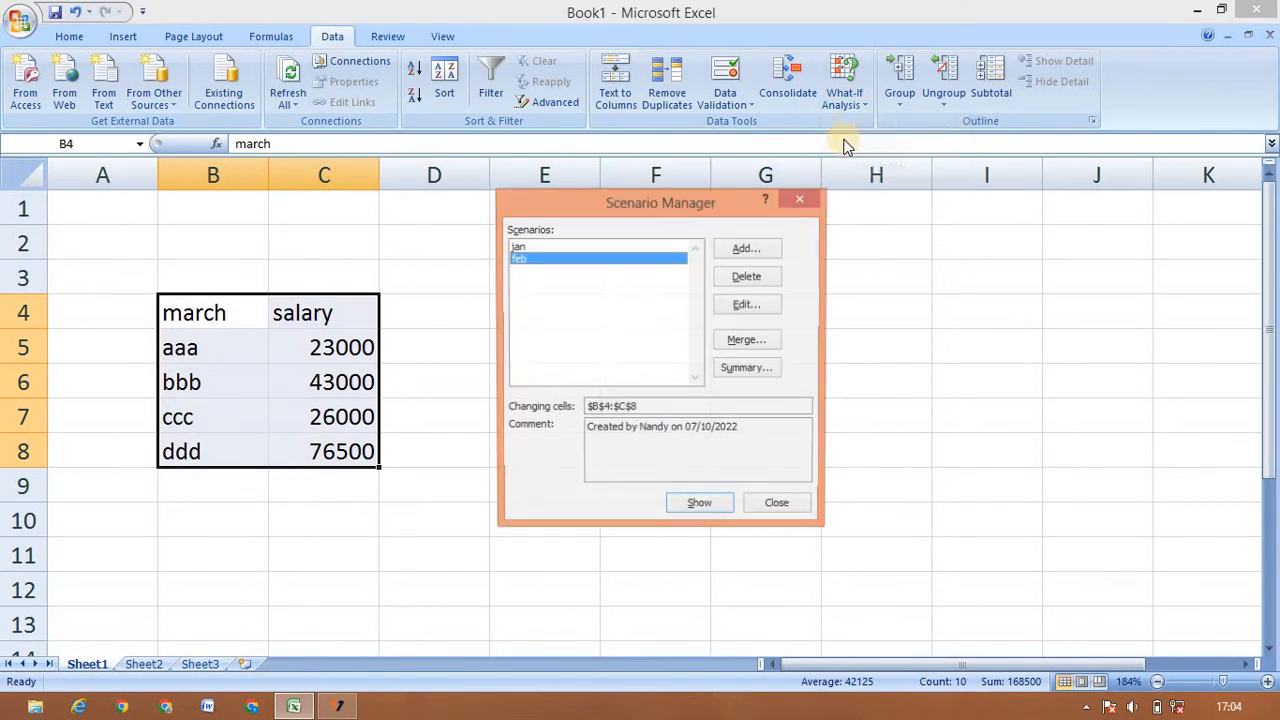
# Step: Add a scenario named march for B4:C8, keeping the current cell values, and close the Scenario Manager
pyautogui.click(742, 256)
pyautogui.write('m')
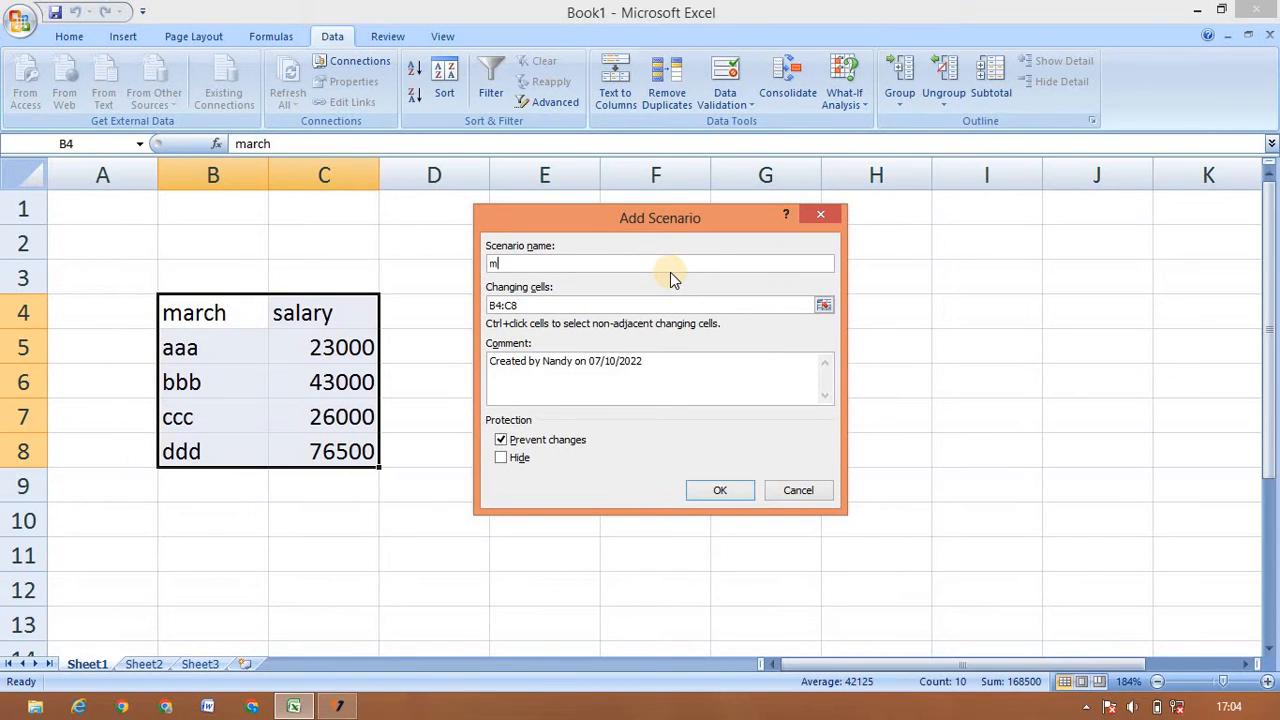
pyautogui.write('arch')
pyautogui.click(729, 489)
pyautogui.click(714, 439)
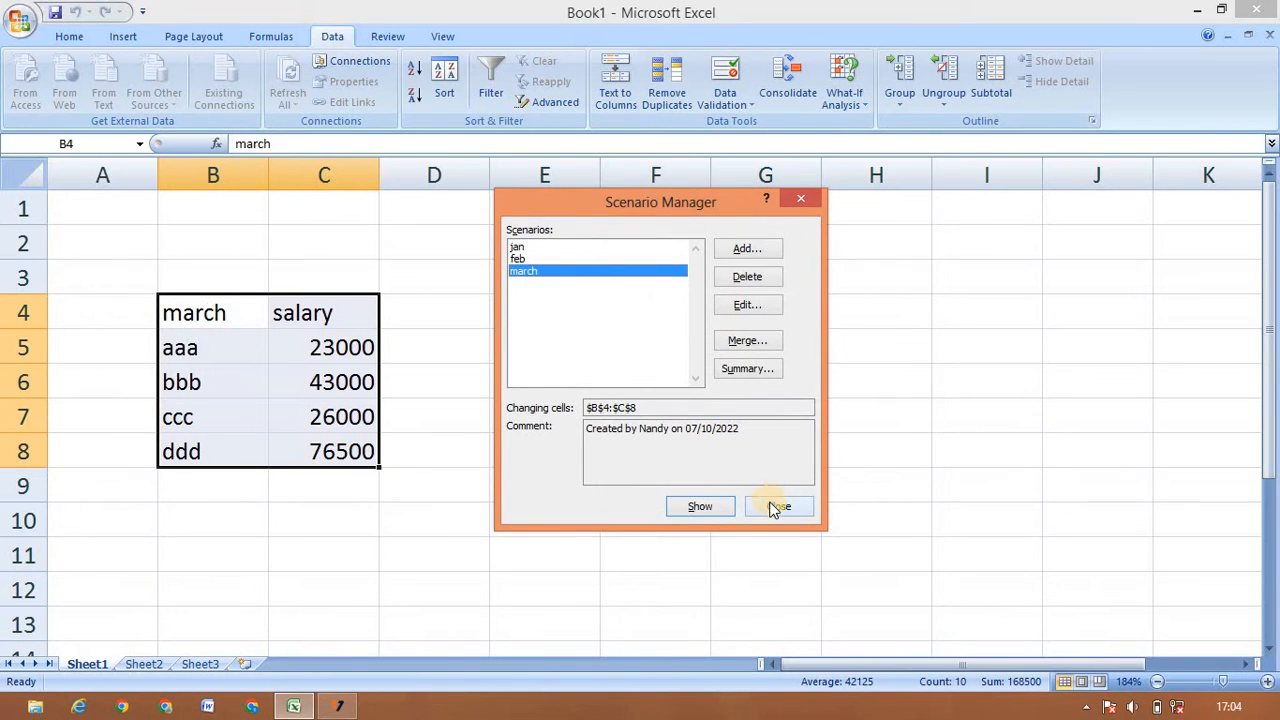
pyautogui.click(770, 505)
pyautogui.click(770, 508)
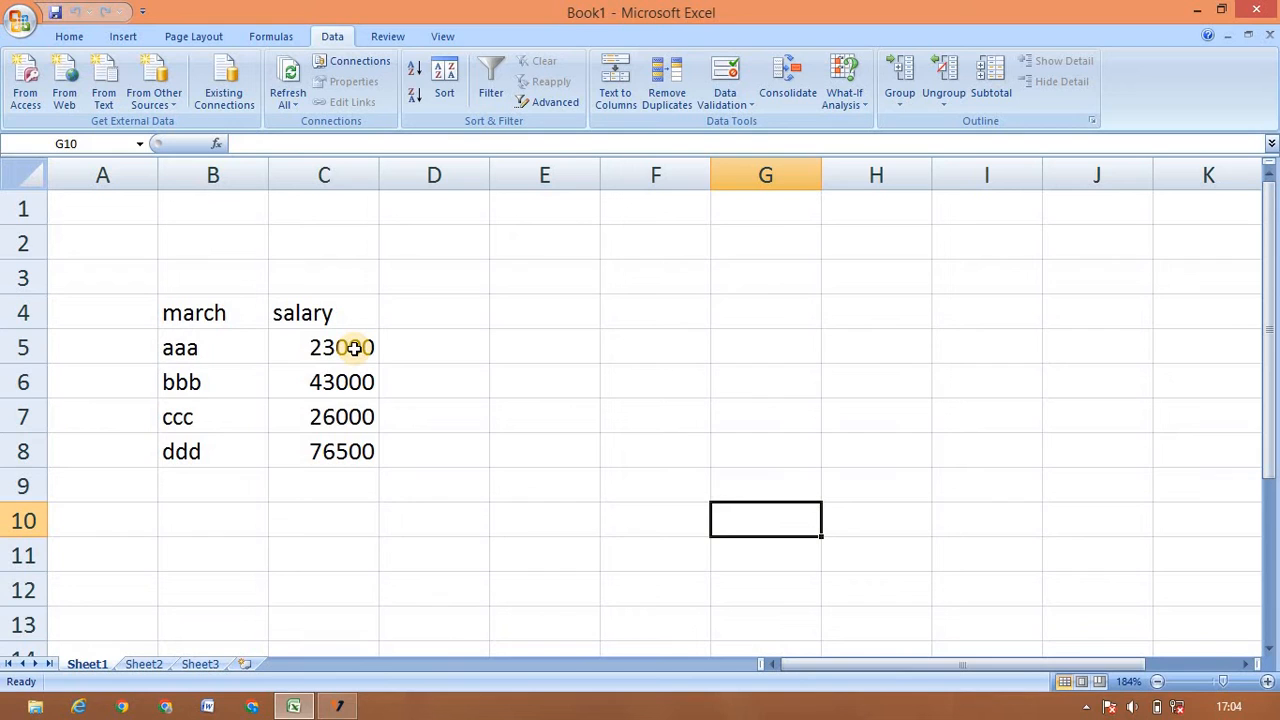
# Step: Reopen the Scenario Manager, show the jan, feb and march scenarios in turn in the salary table, and close it
pyautogui.click(517, 600)
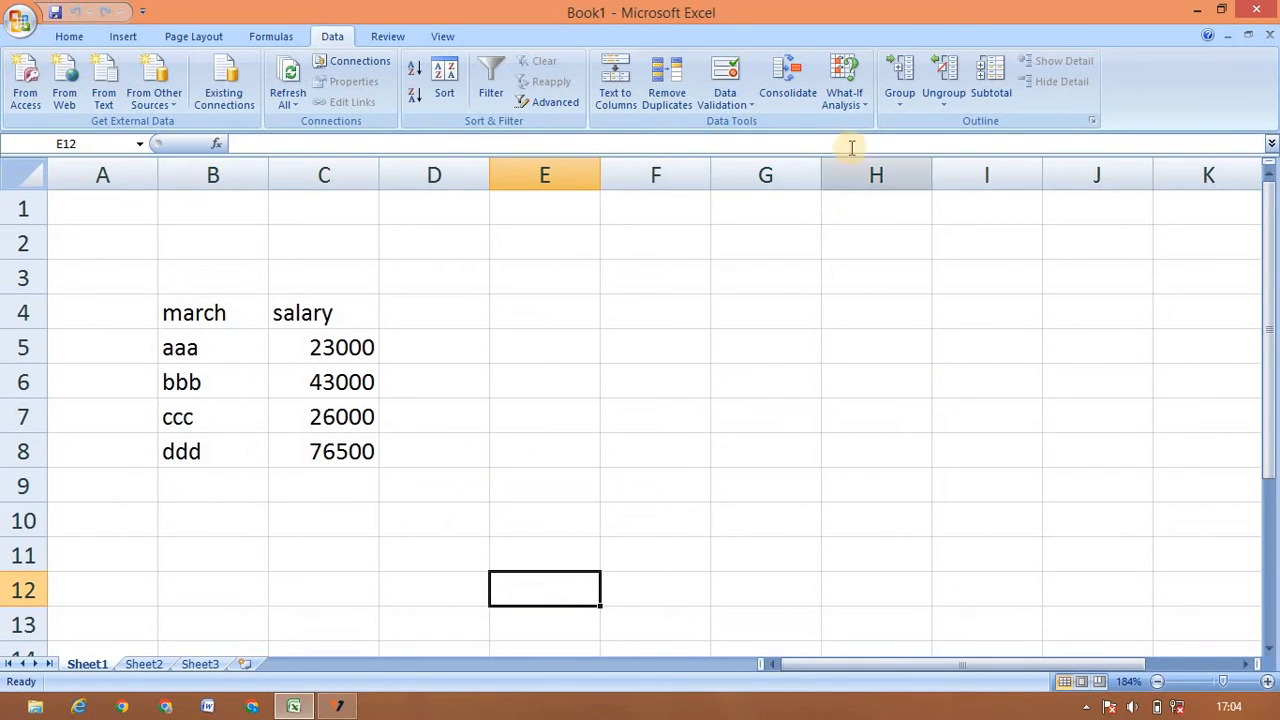
pyautogui.click(847, 104)
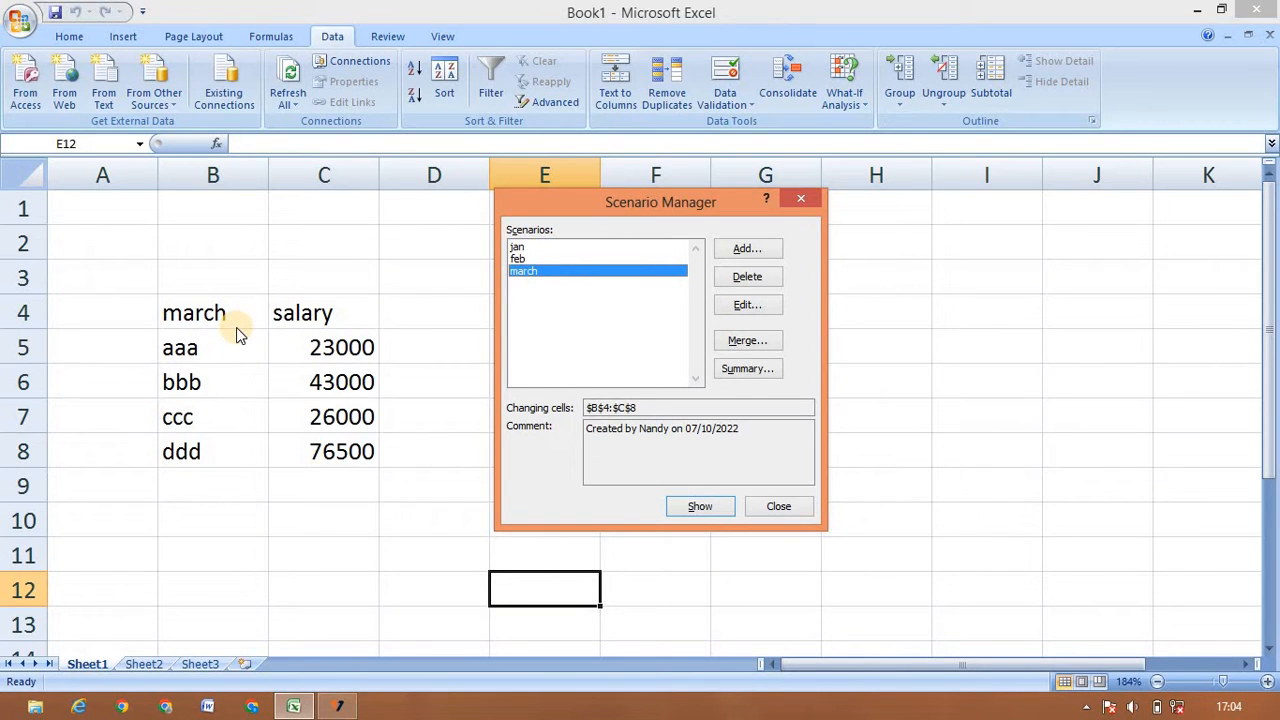
pyautogui.click(528, 247)
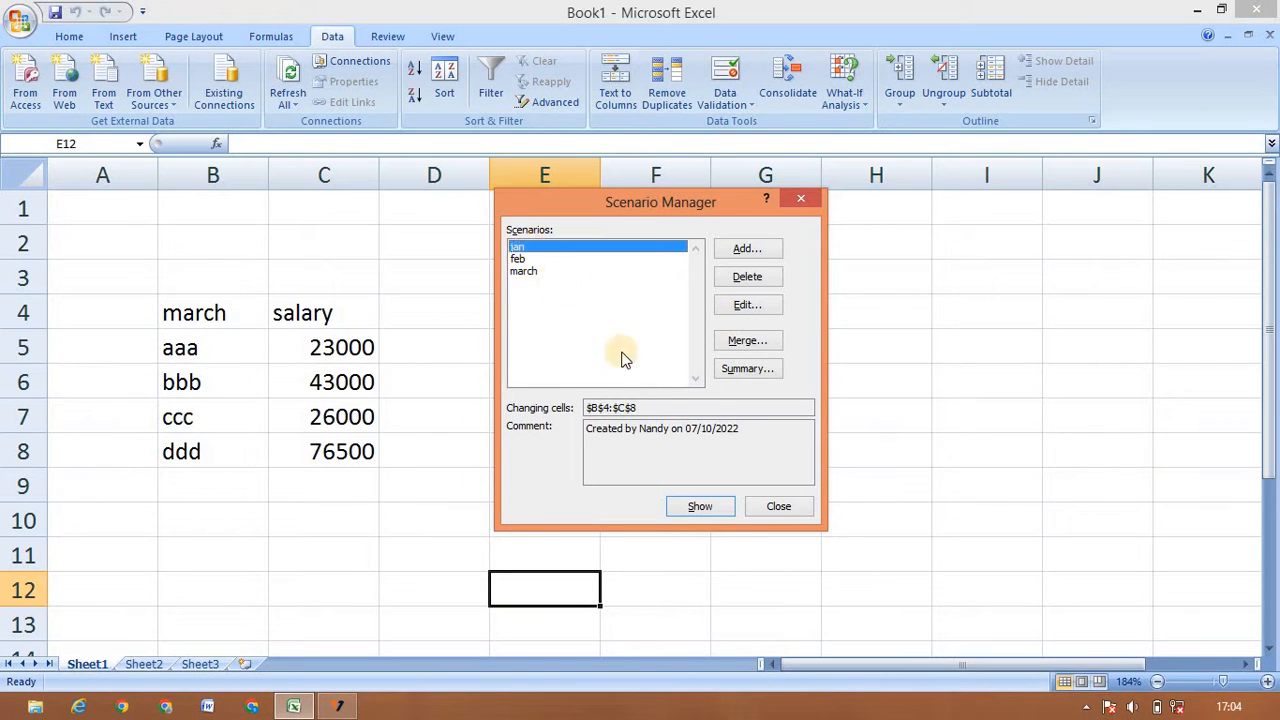
pyautogui.click(700, 508)
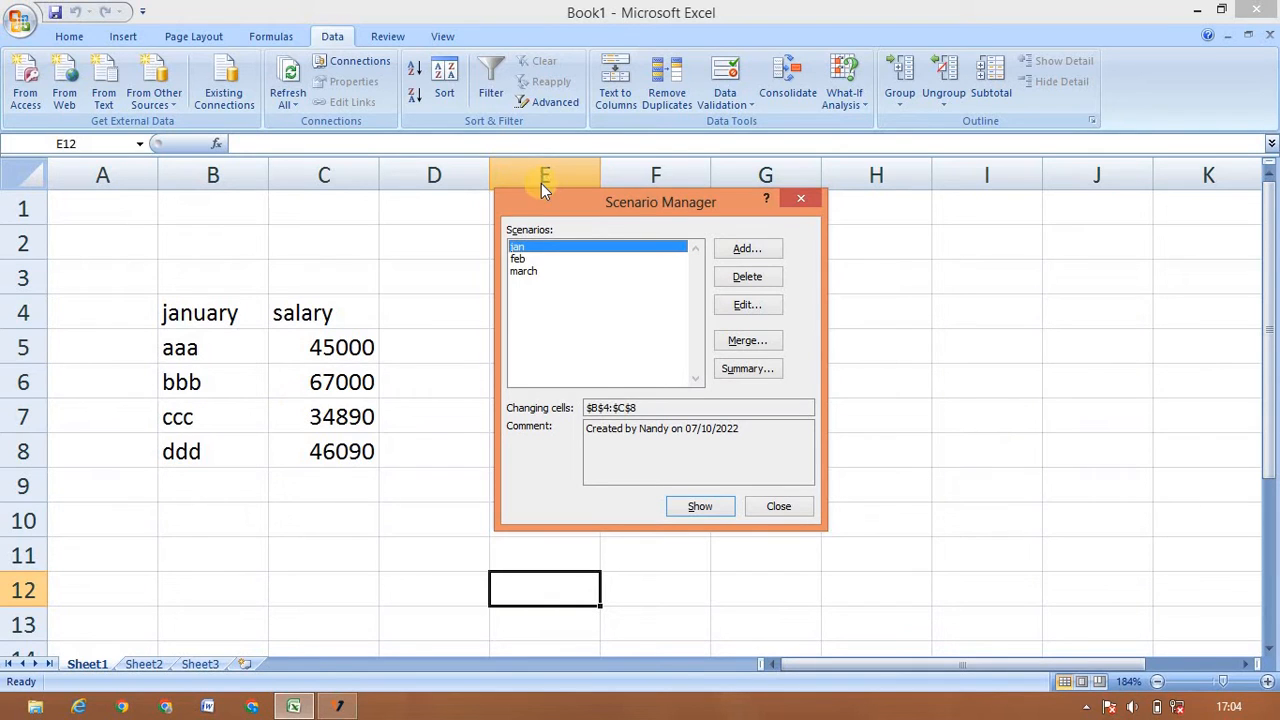
pyautogui.click(521, 259)
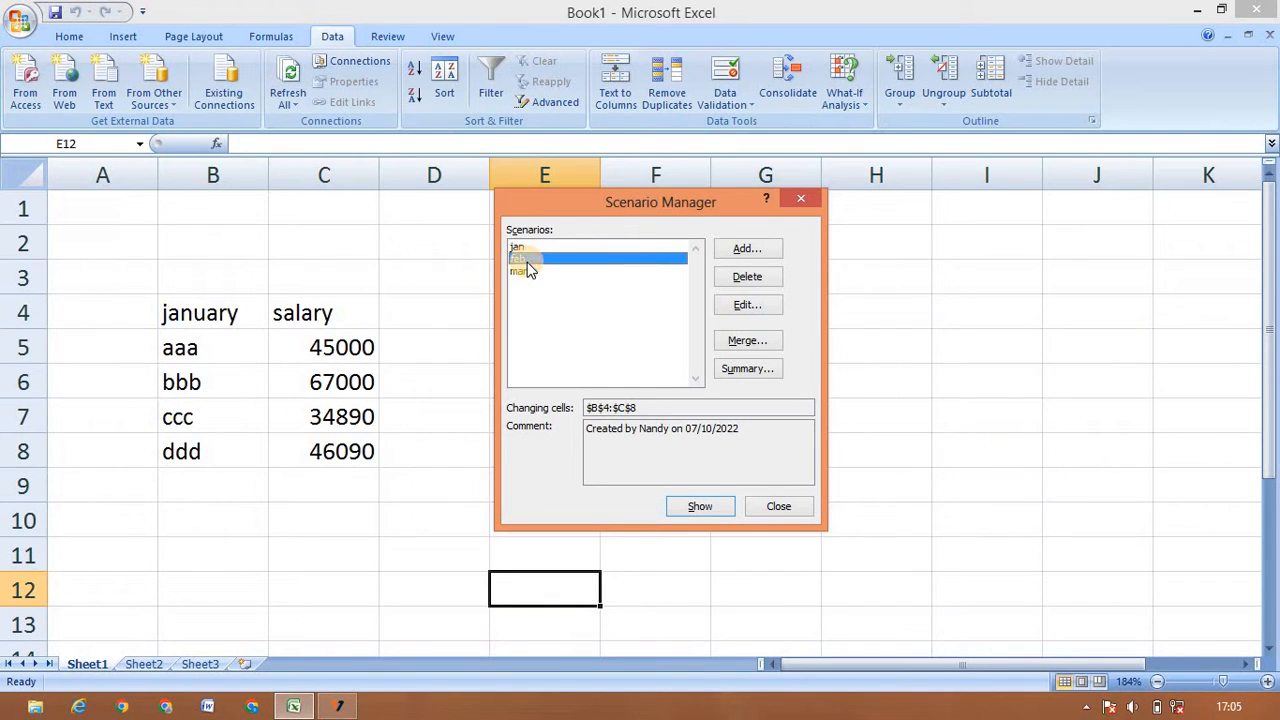
pyautogui.click(712, 508)
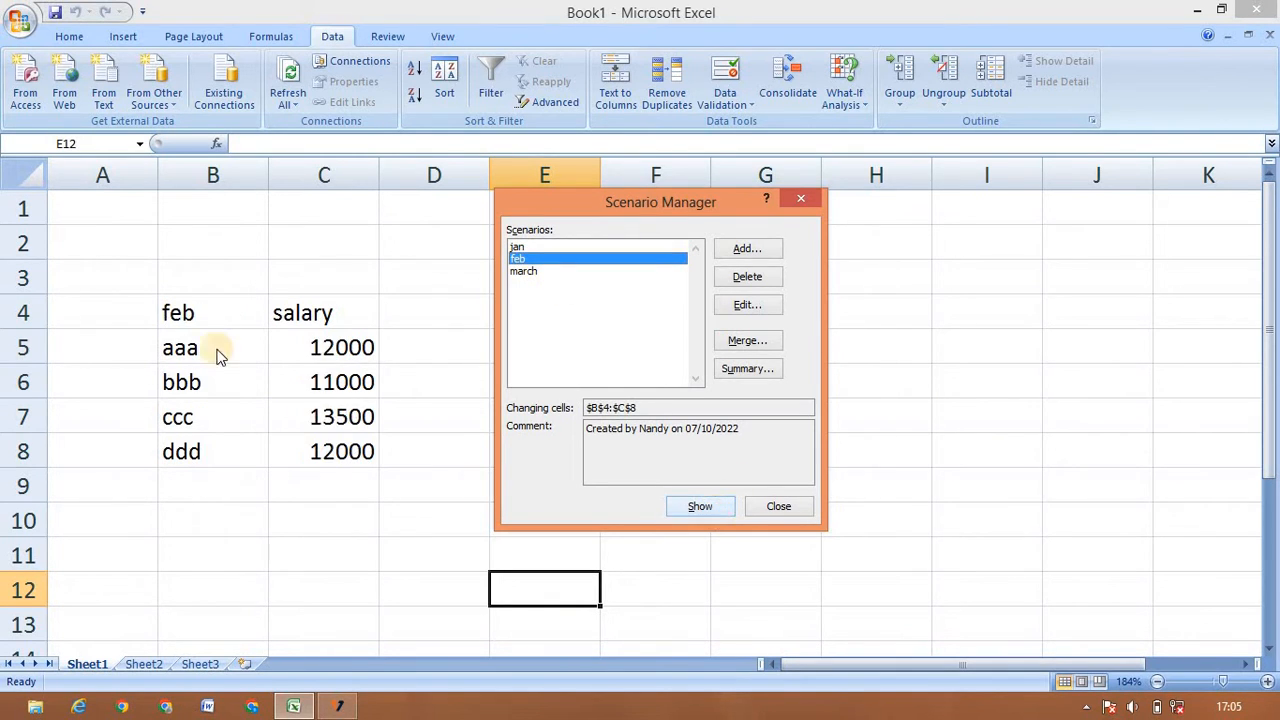
pyautogui.click(525, 270)
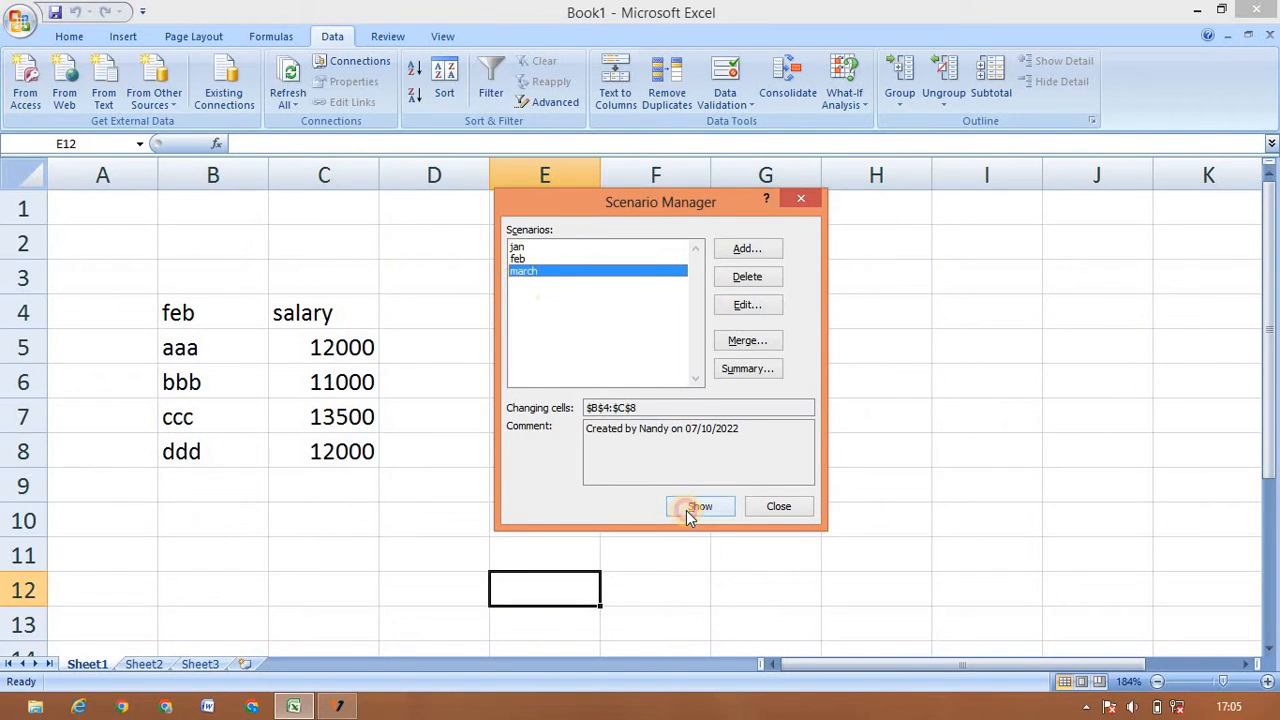
pyautogui.click(688, 509)
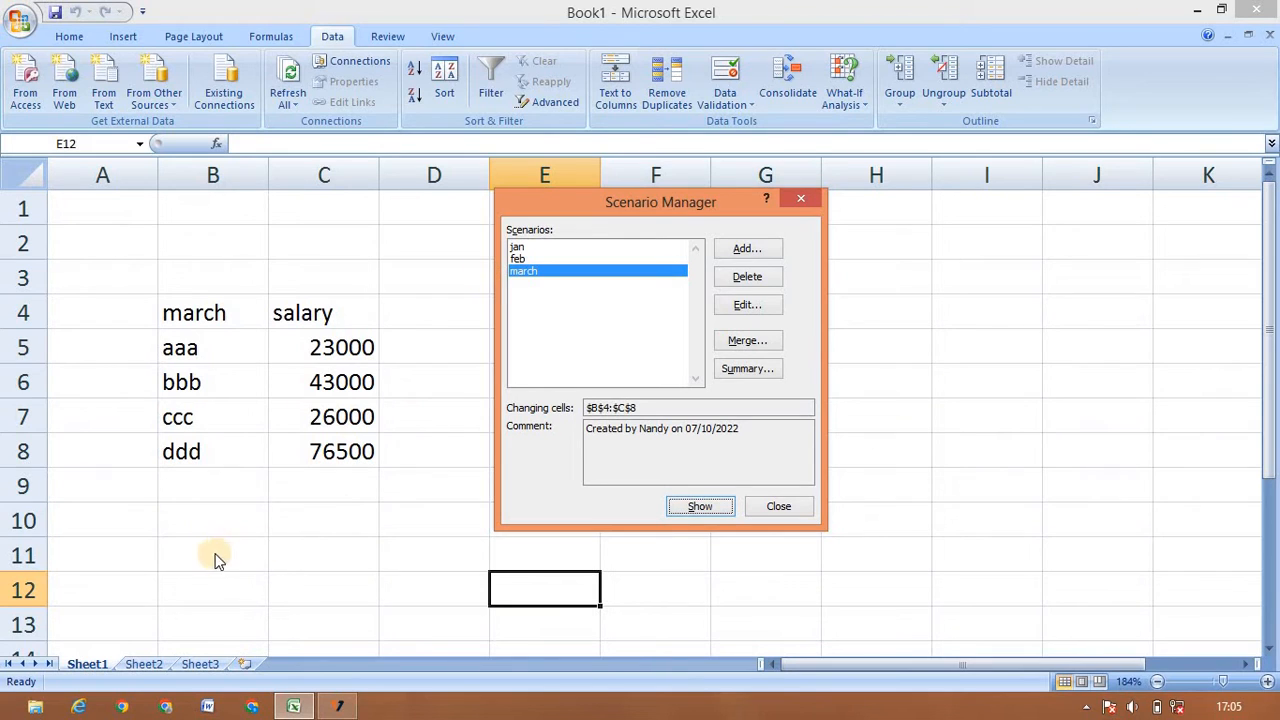
pyautogui.click(743, 248)
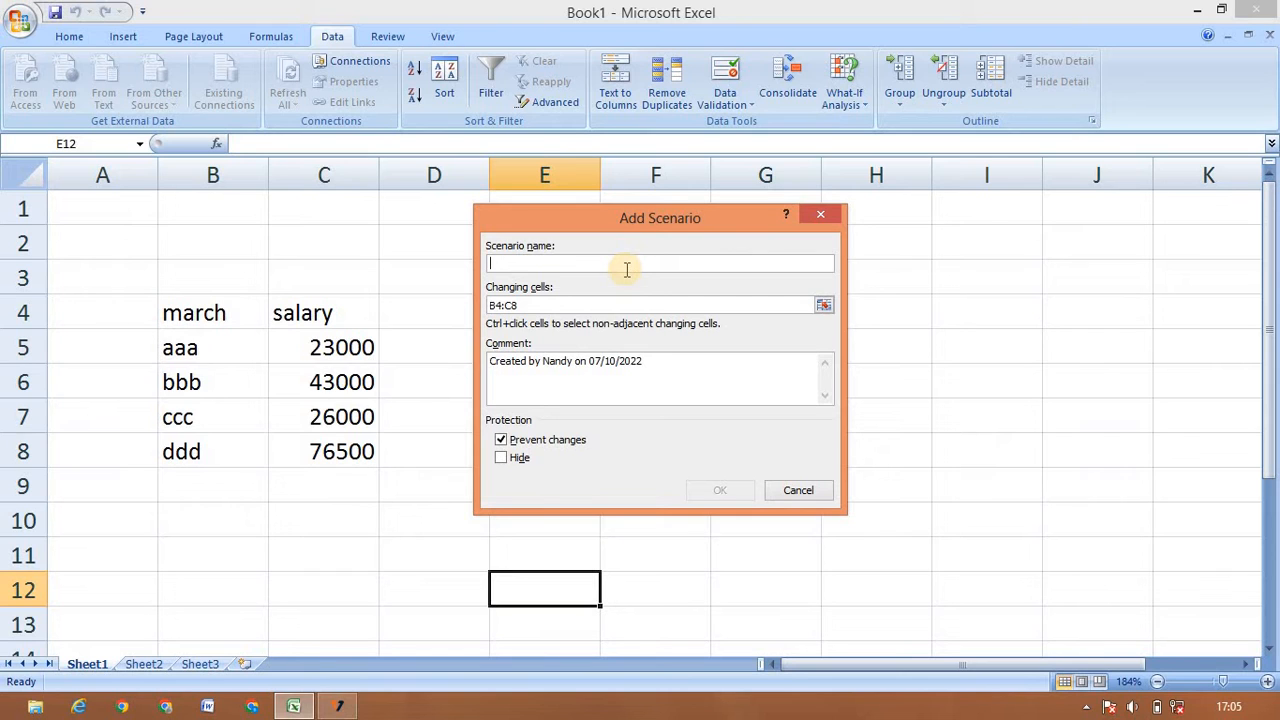
pyautogui.click(800, 491)
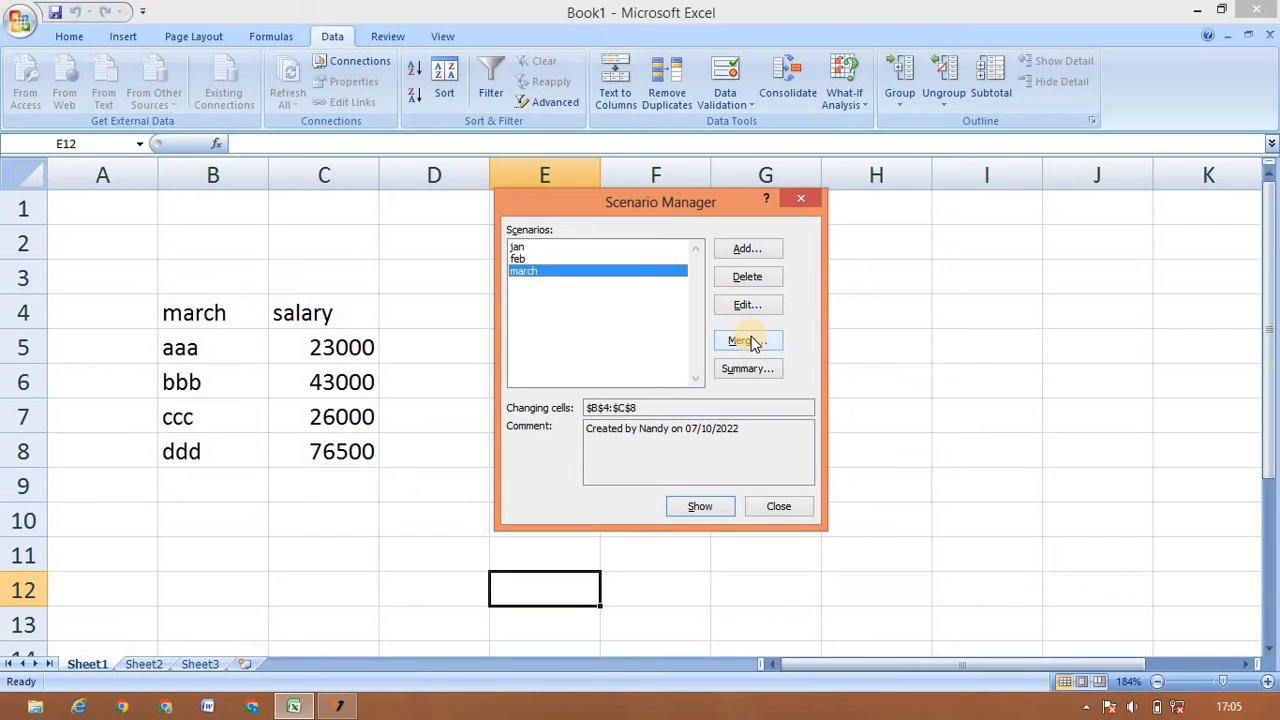
pyautogui.click(779, 506)
pyautogui.click(838, 105)
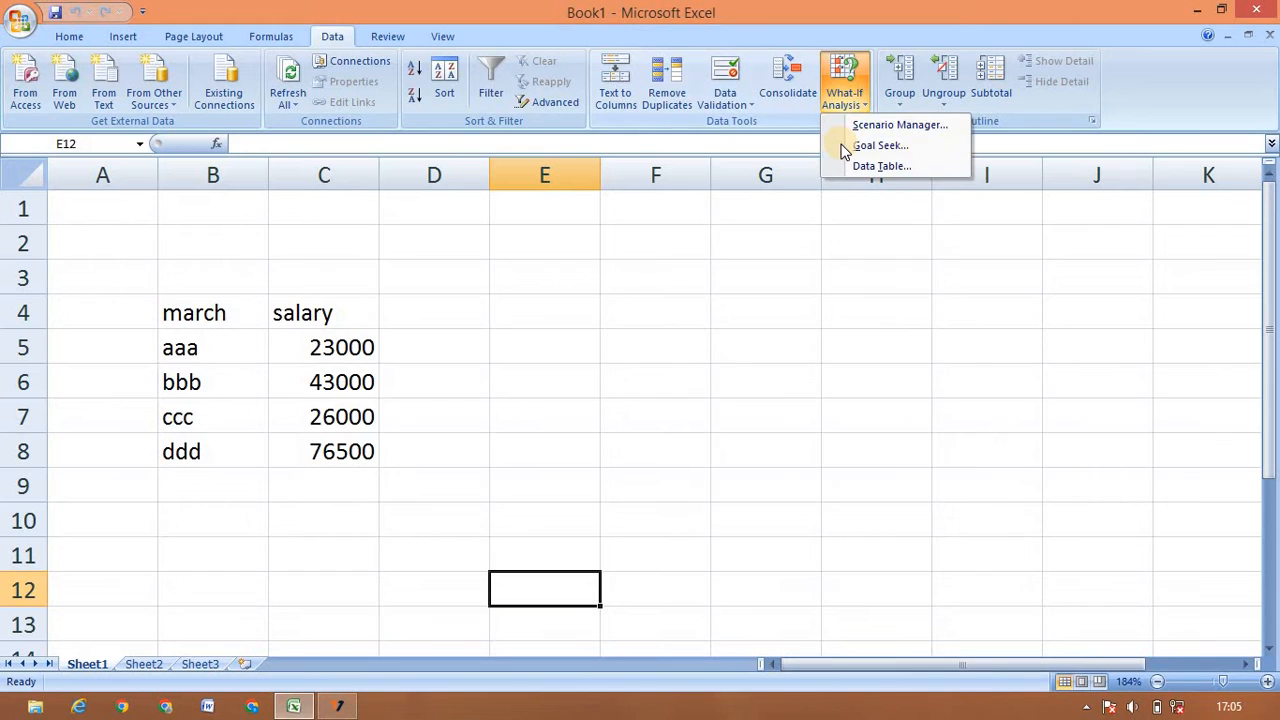
pyautogui.click(529, 429)
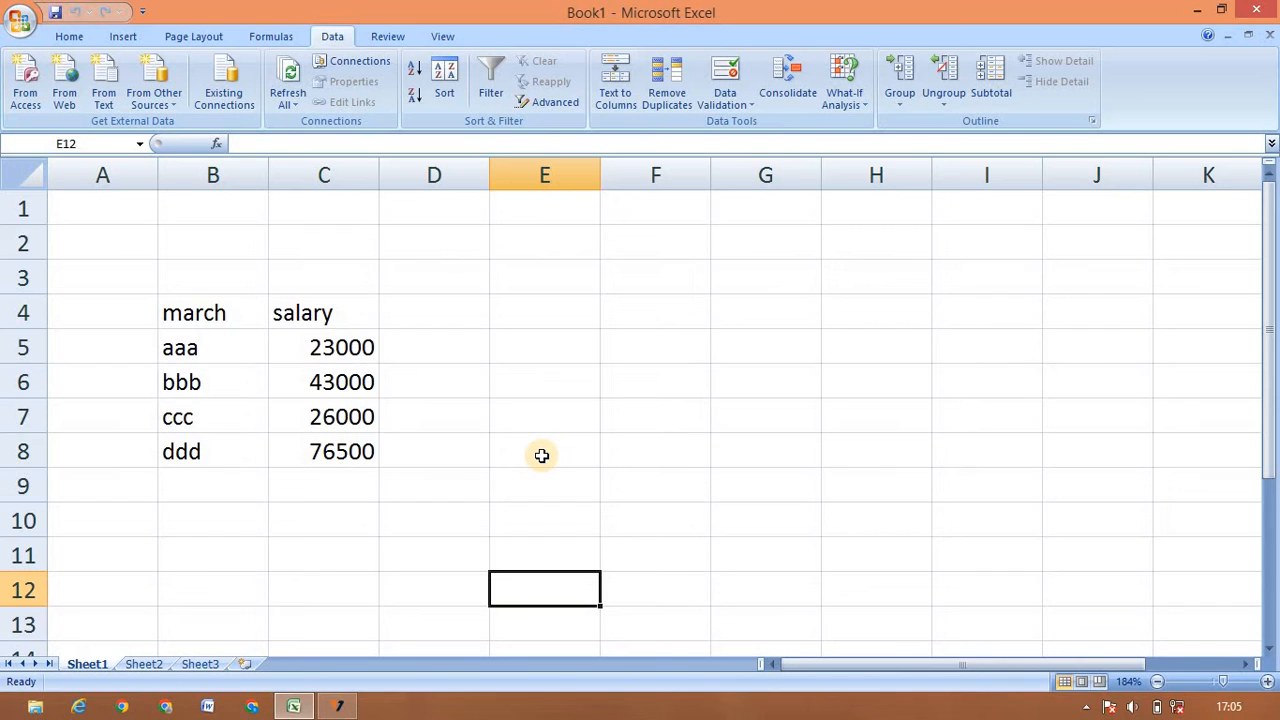
# Step: Enter the label val in E10 with the value 5 in F10, and move to E11
pyautogui.click(544, 529)
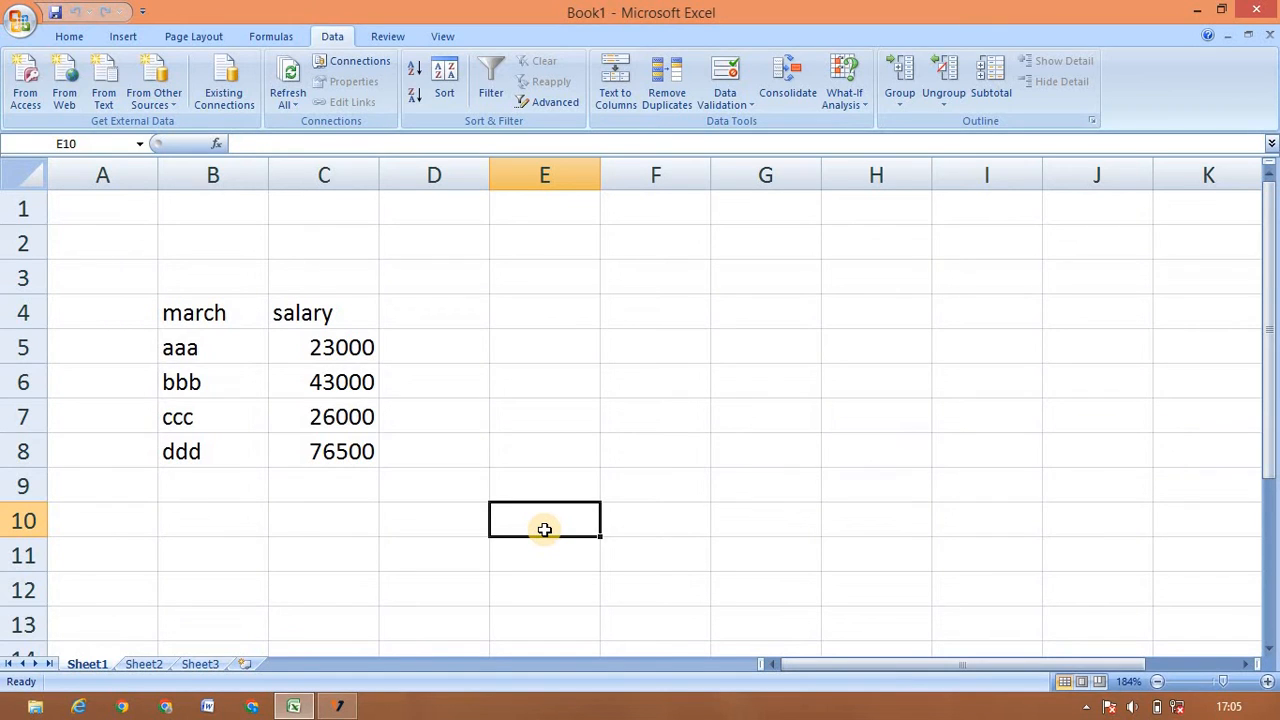
pyautogui.write('val')
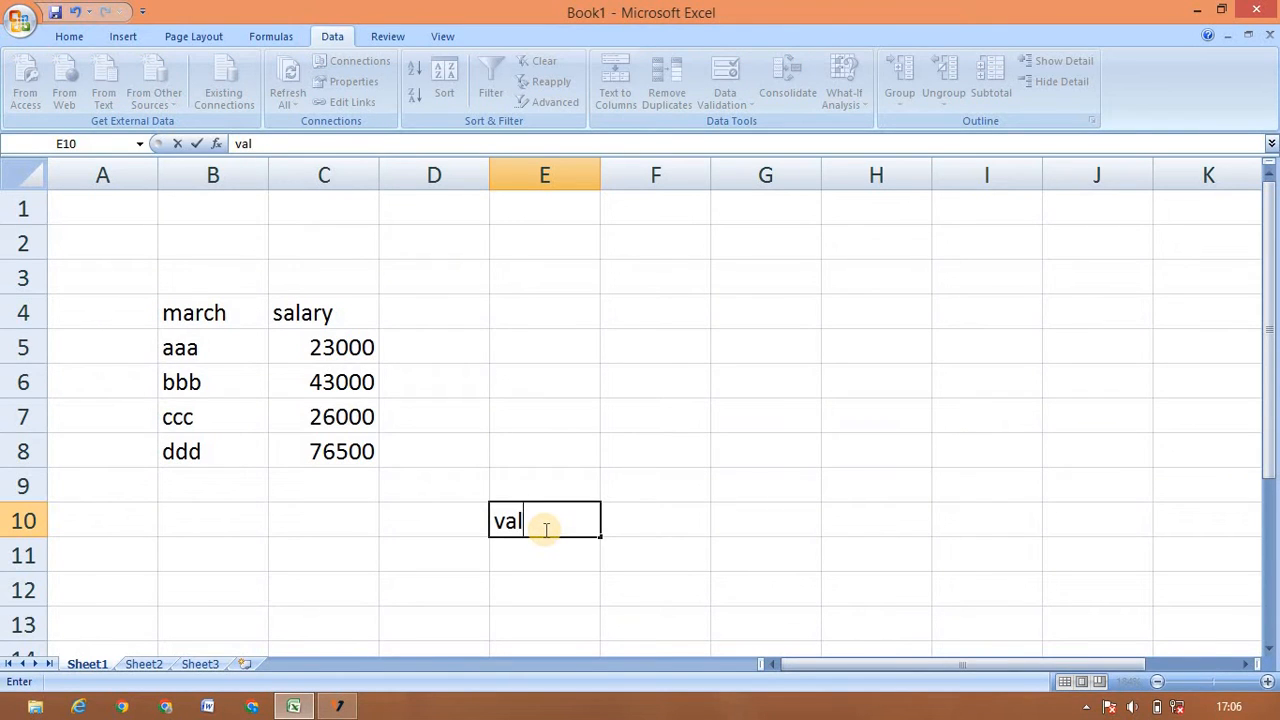
pyautogui.press('Tab')
pyautogui.write('5')
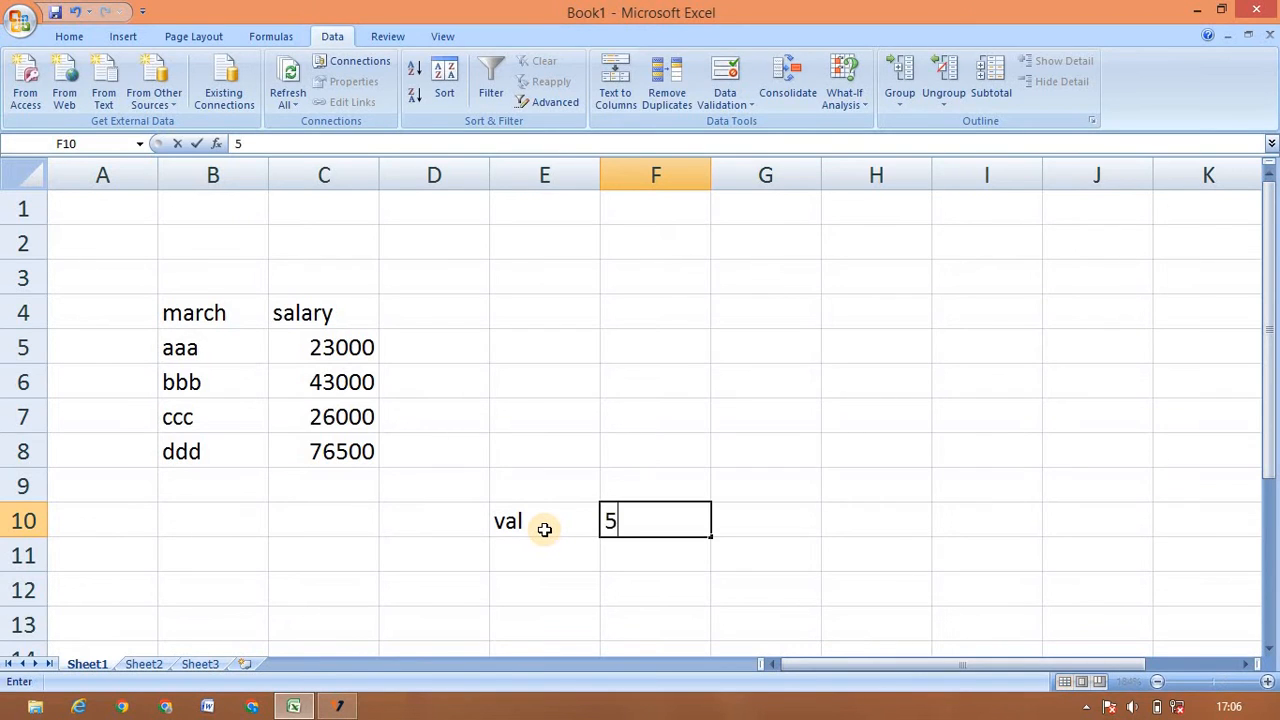
pyautogui.press('Return')
pyautogui.press('Left')
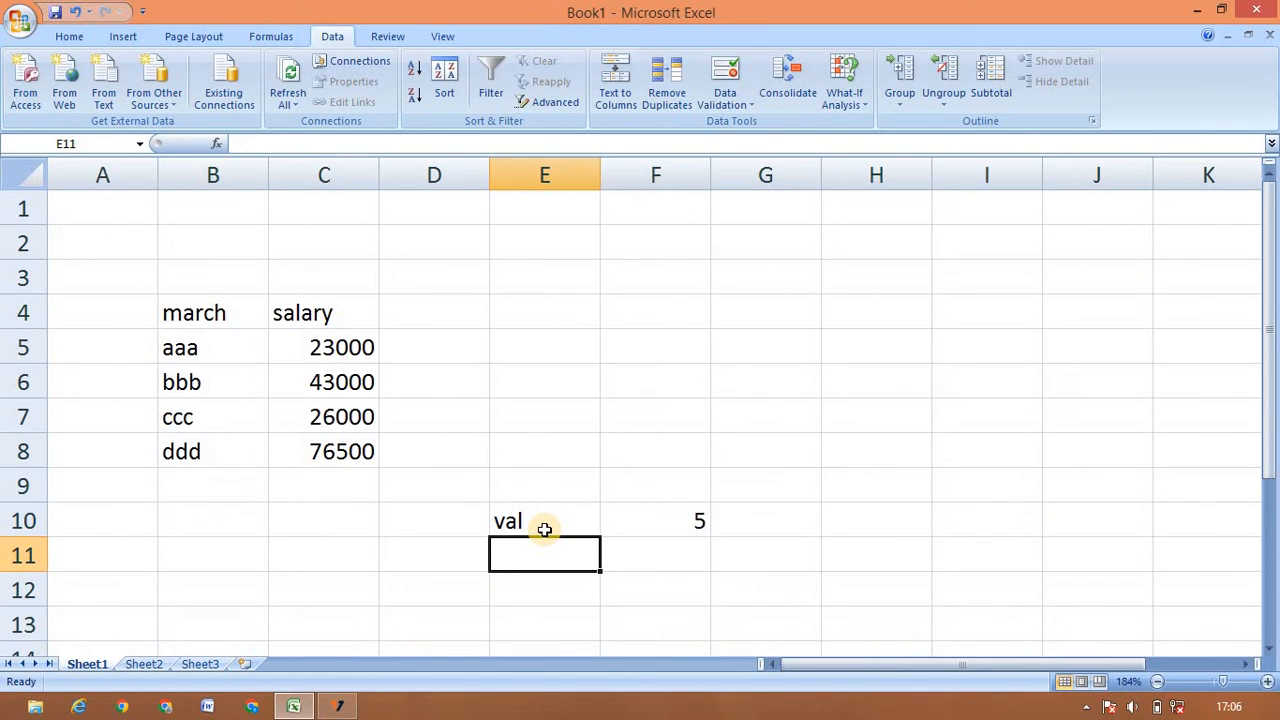
# Step: Enter the label val 1 in E11 with the value 7 in F11
pyautogui.write('val')
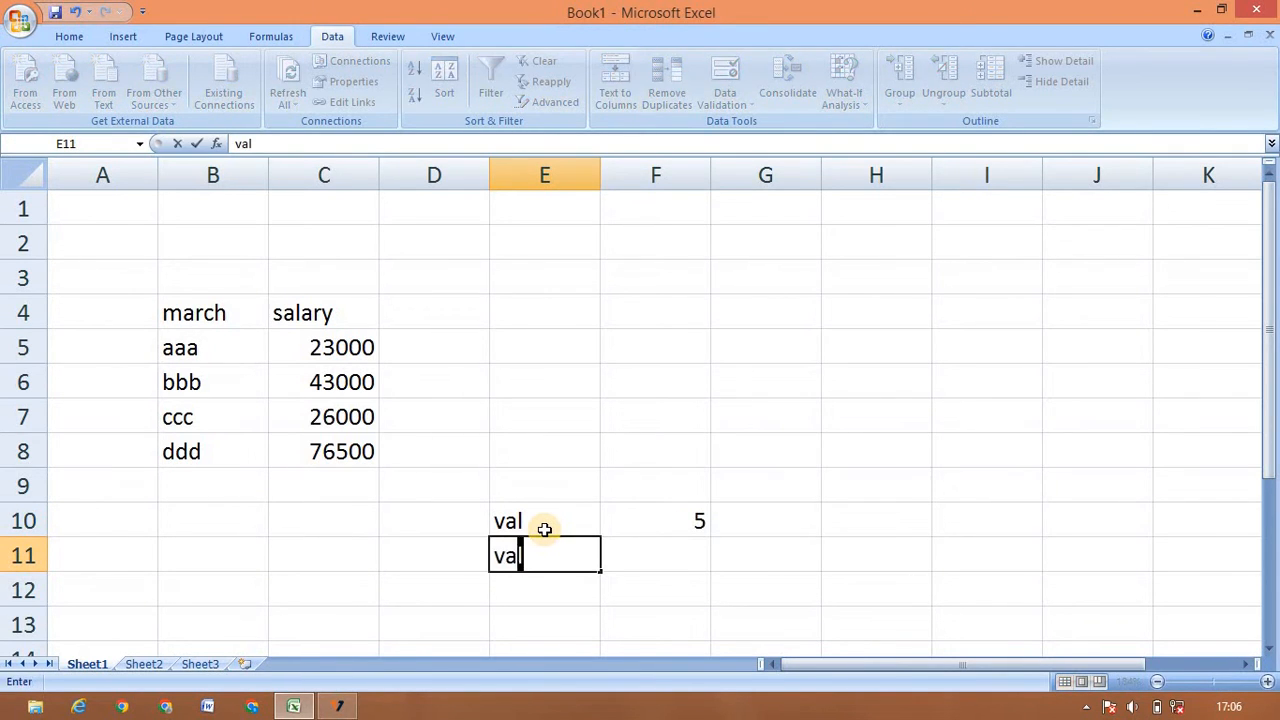
pyautogui.write(' 1')
pyautogui.press('Tab')
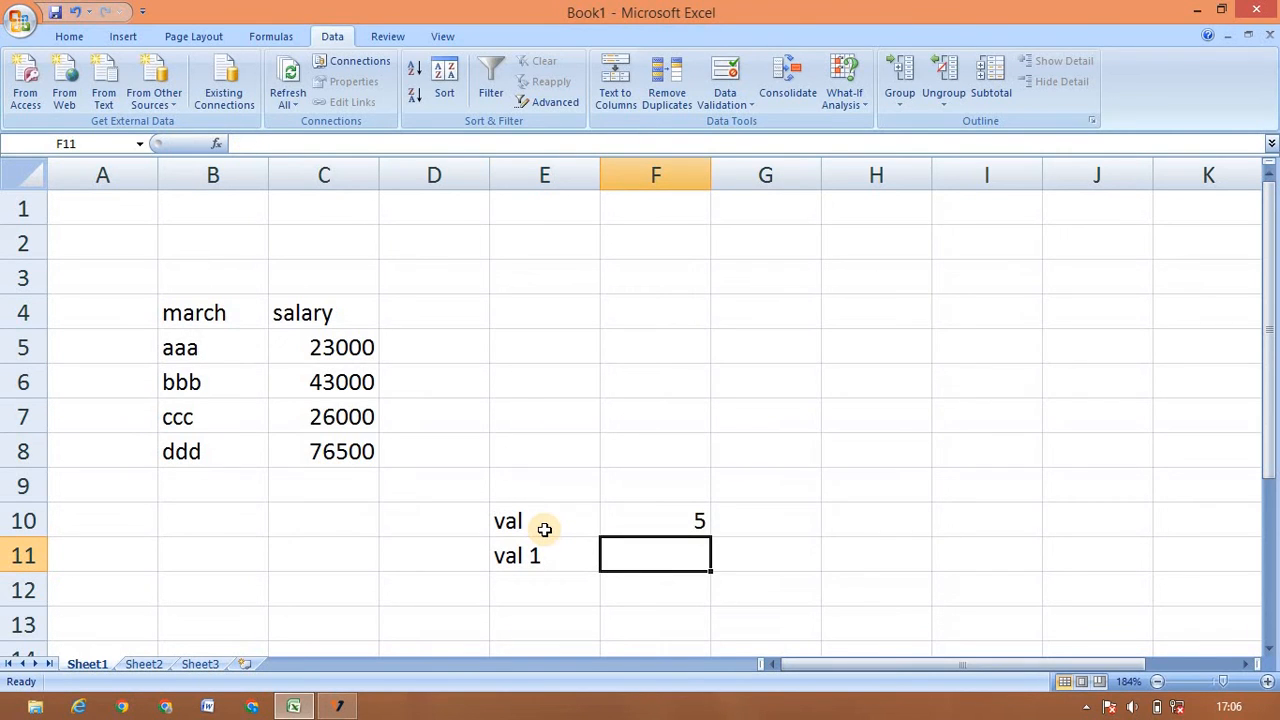
pyautogui.write('5')
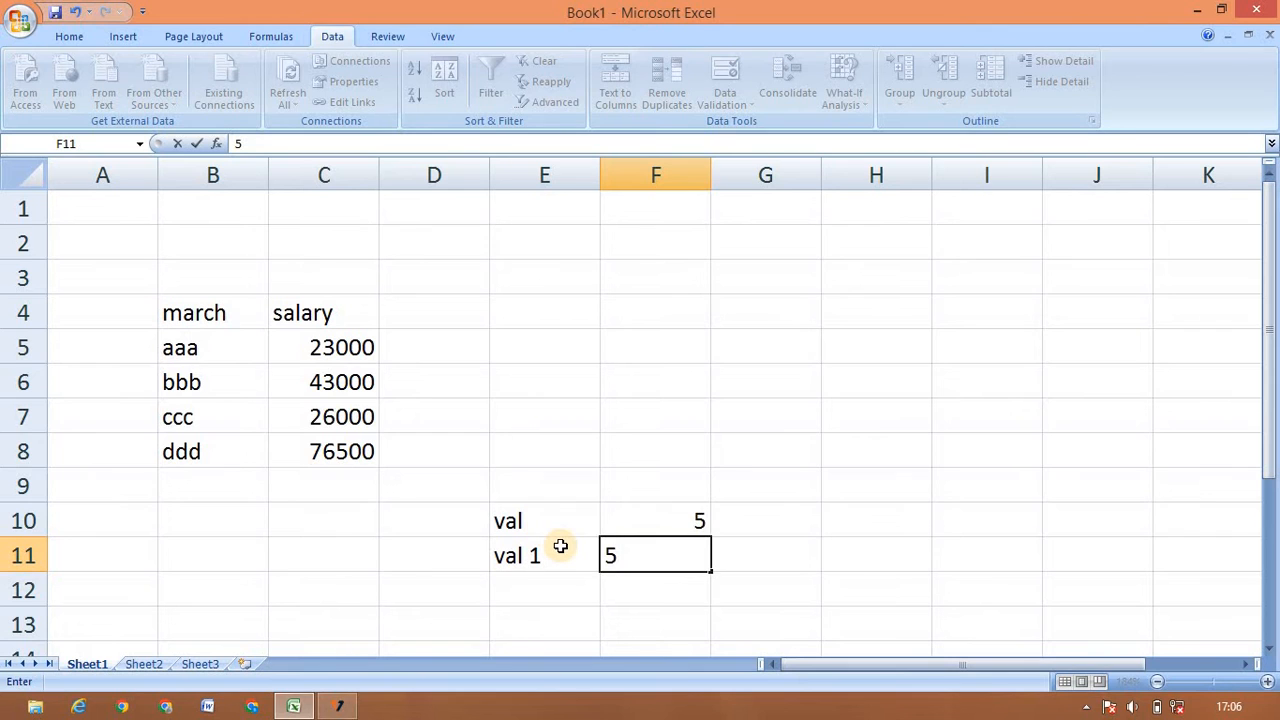
pyautogui.press('BackSpace')
pyautogui.write('7')
# Step: Multiply the two values in F12 with the formula =F10*F11
pyautogui.click(621, 589)
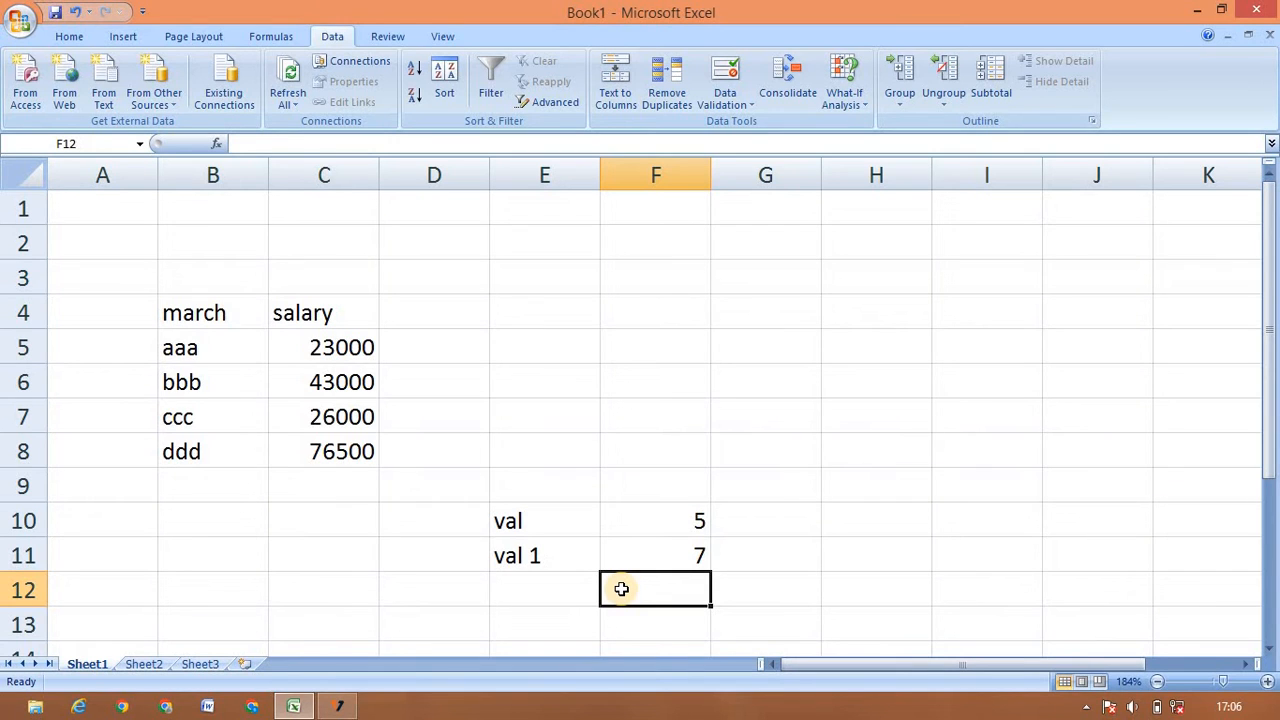
pyautogui.write('=')
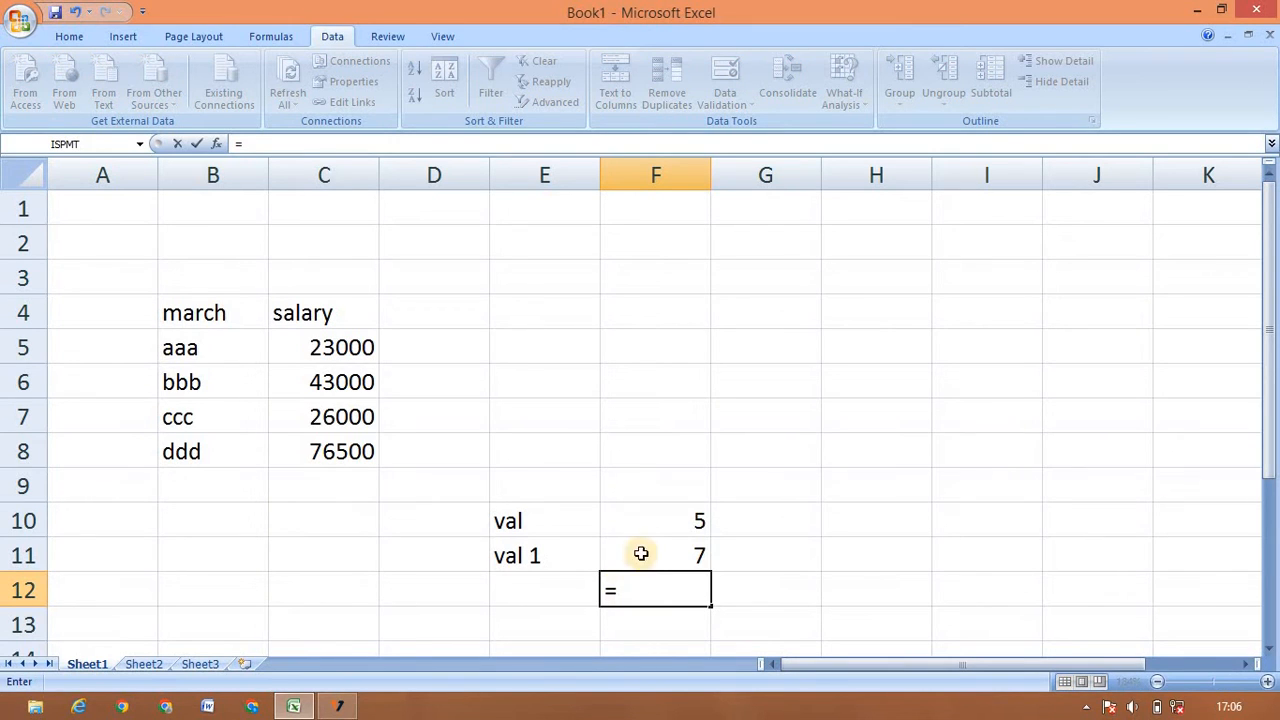
pyautogui.click(640, 521)
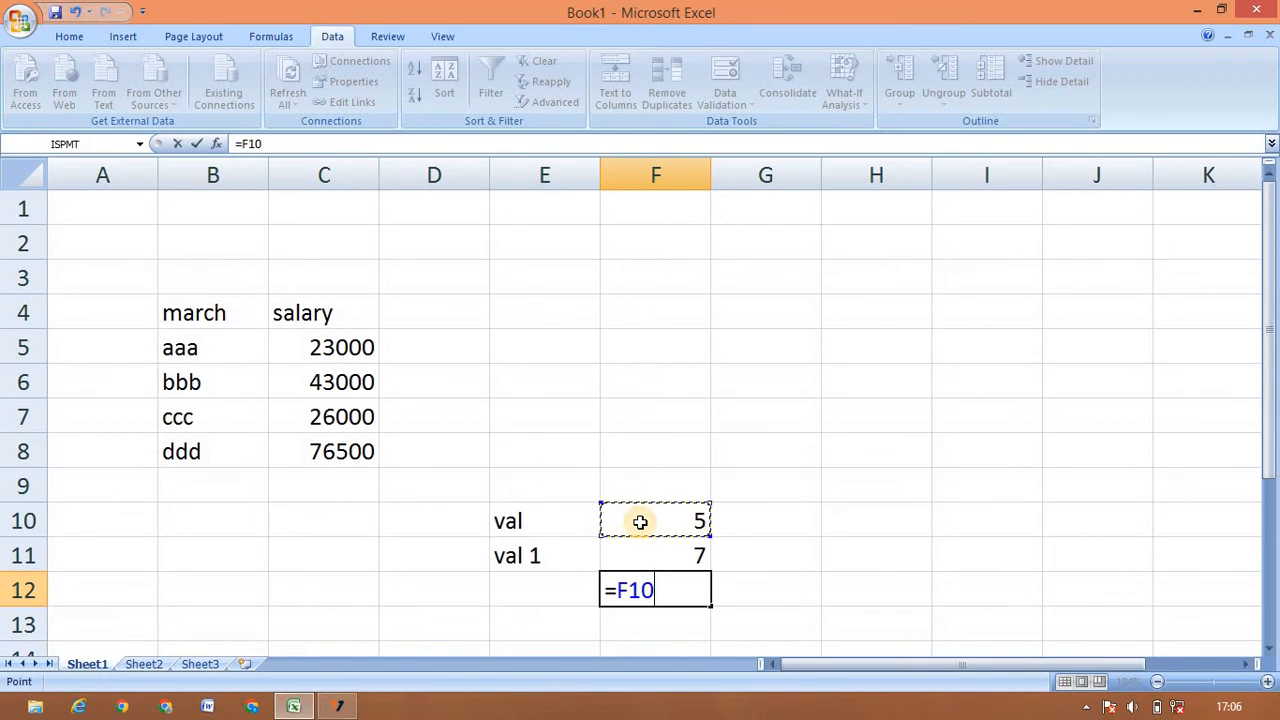
pyautogui.write('*')
pyautogui.click(650, 556)
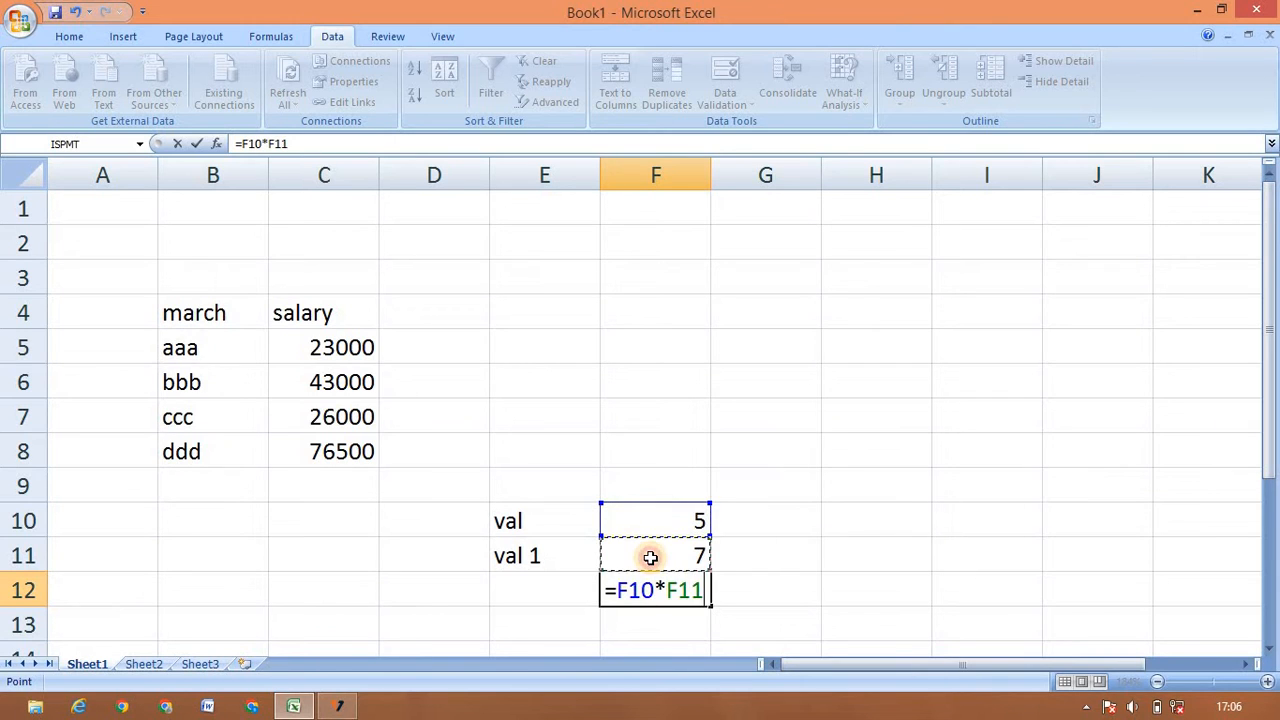
pyautogui.press('Return')
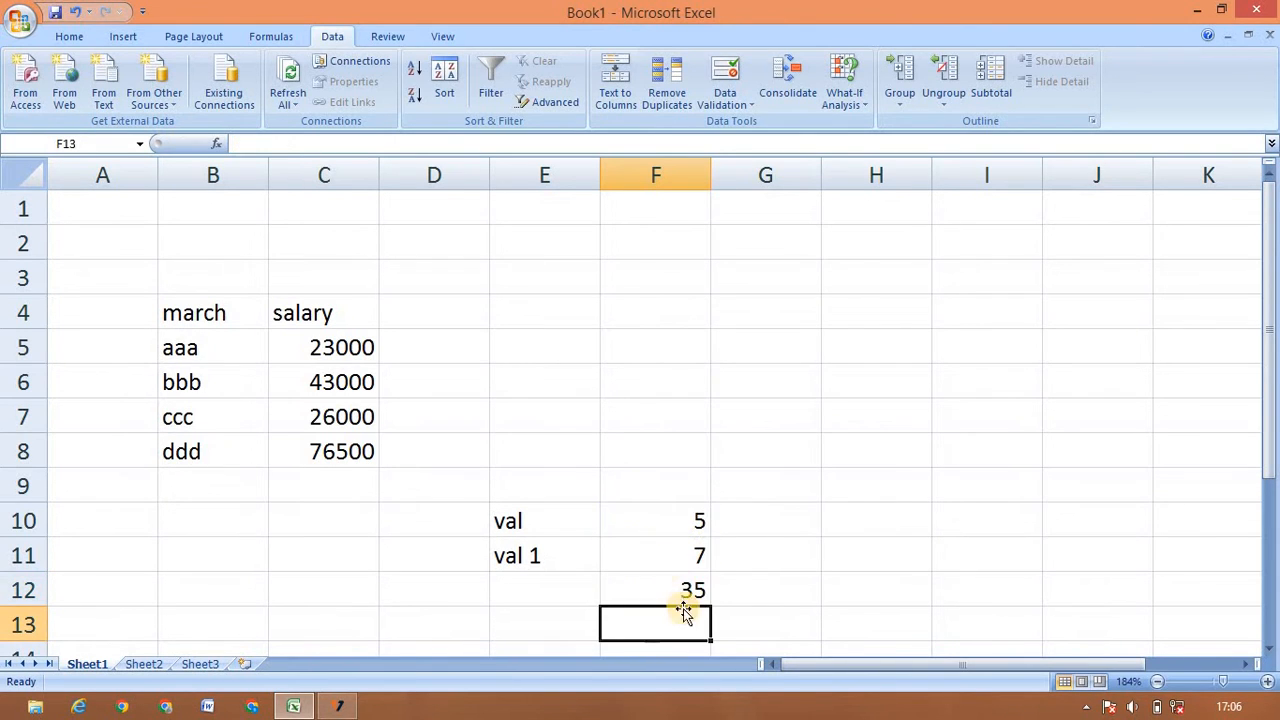
# Step: Run Goal Seek on F12 with a target value of 50 by changing F10, and discard the solution
pyautogui.click(679, 595)
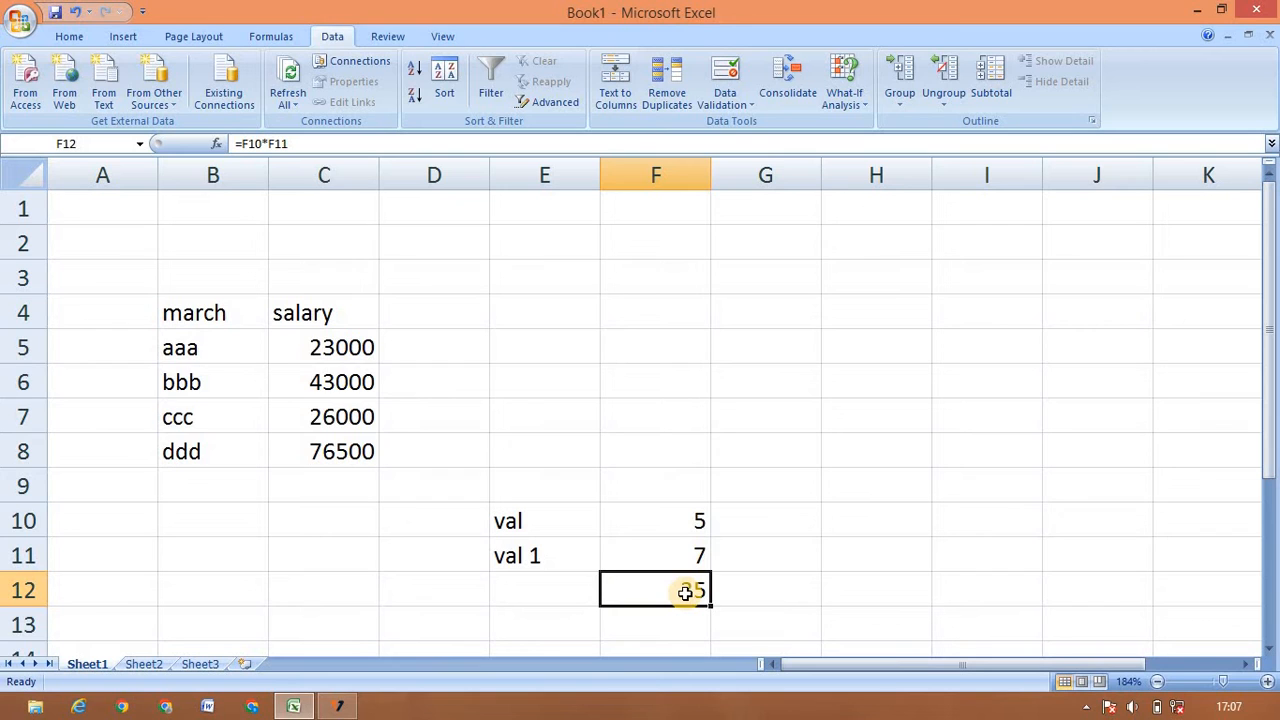
pyautogui.click(845, 105)
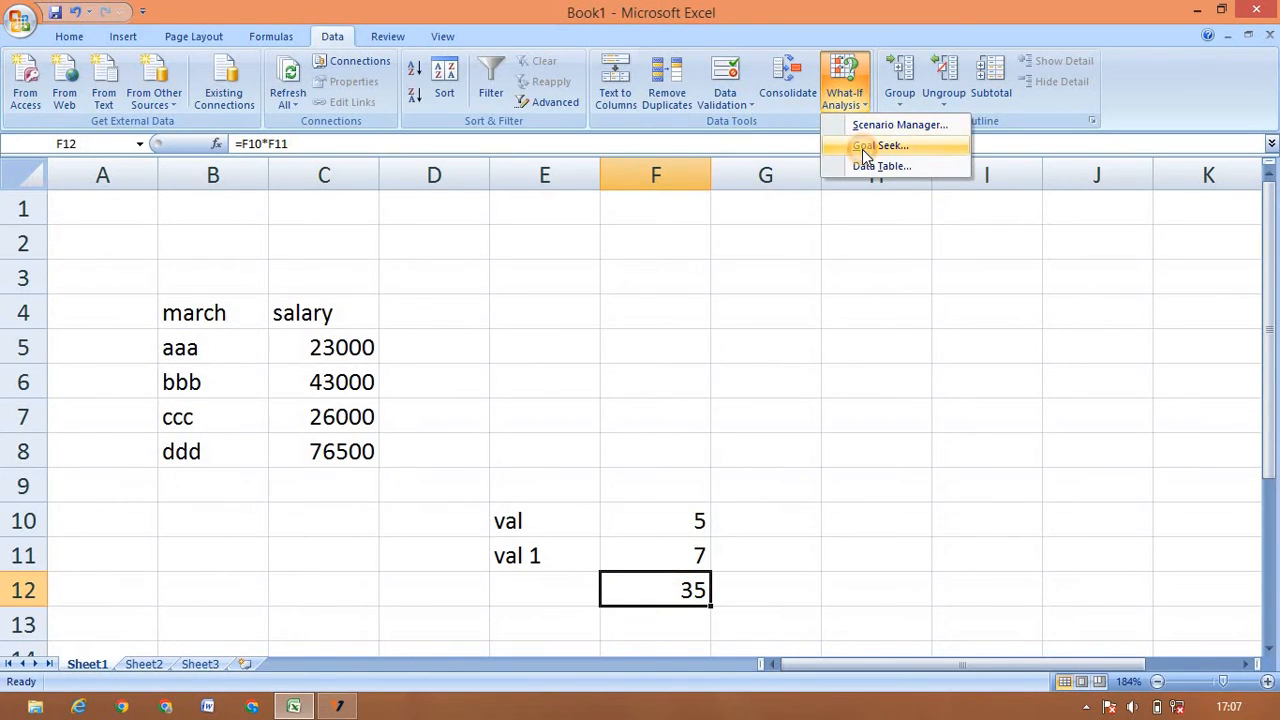
pyautogui.click(862, 149)
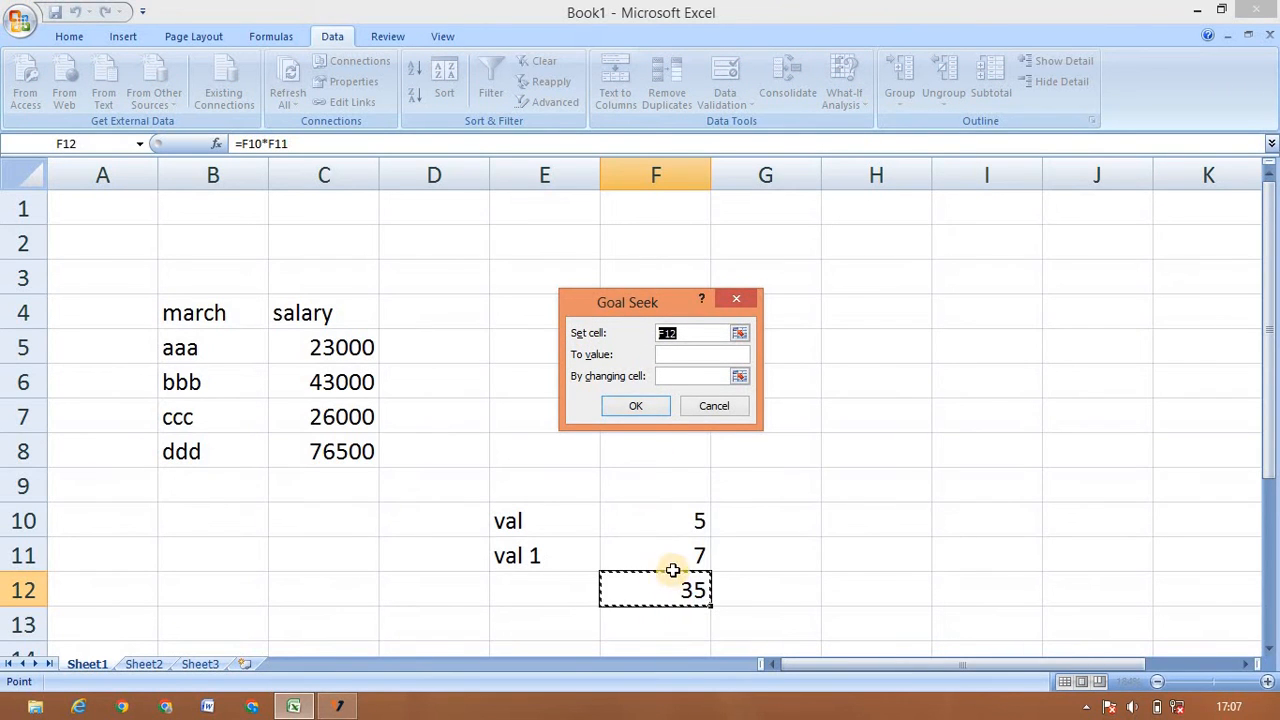
pyautogui.click(666, 354)
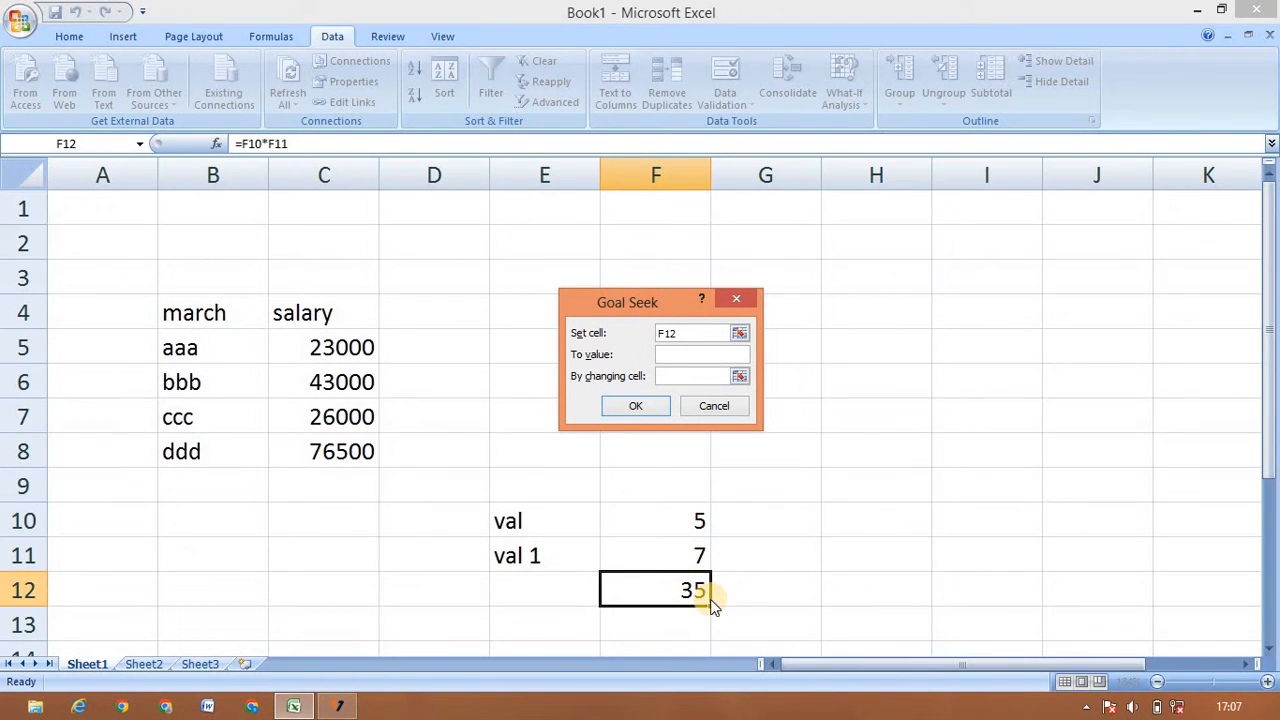
pyautogui.write('50')
pyautogui.click(679, 376)
pyautogui.click(674, 524)
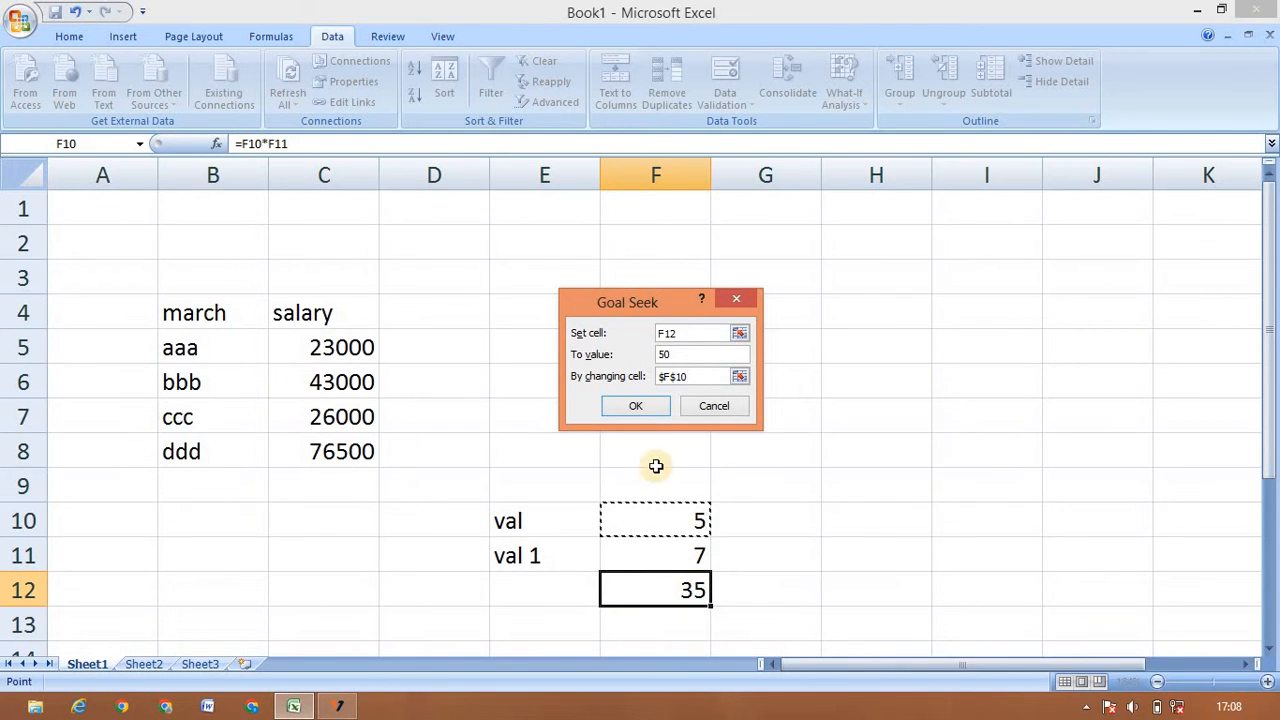
pyautogui.click(654, 404)
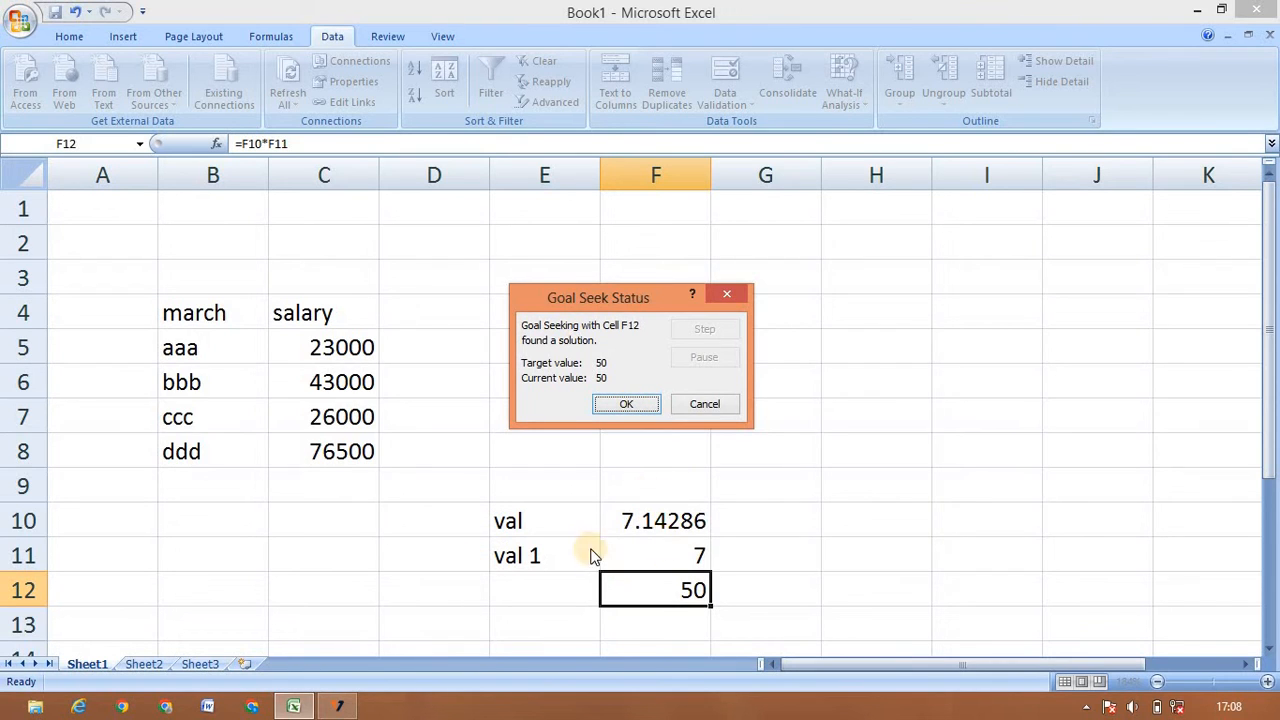
pyautogui.click(710, 408)
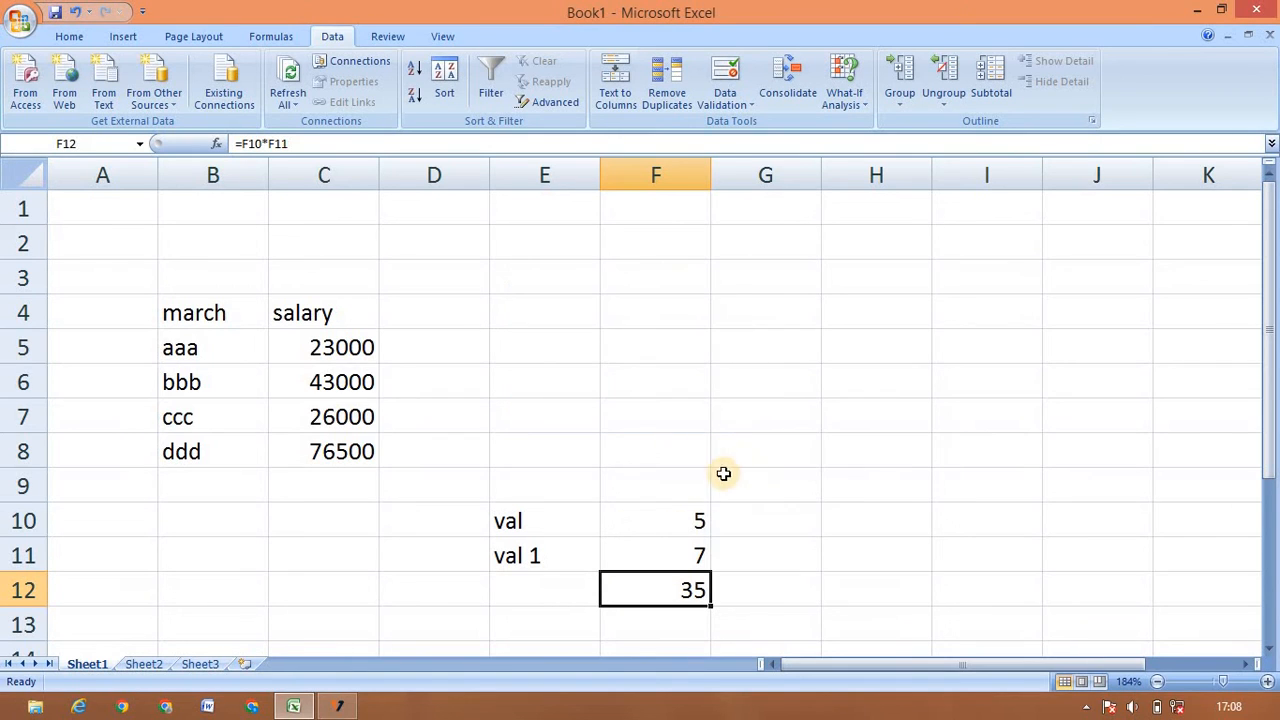
pyautogui.click(678, 507)
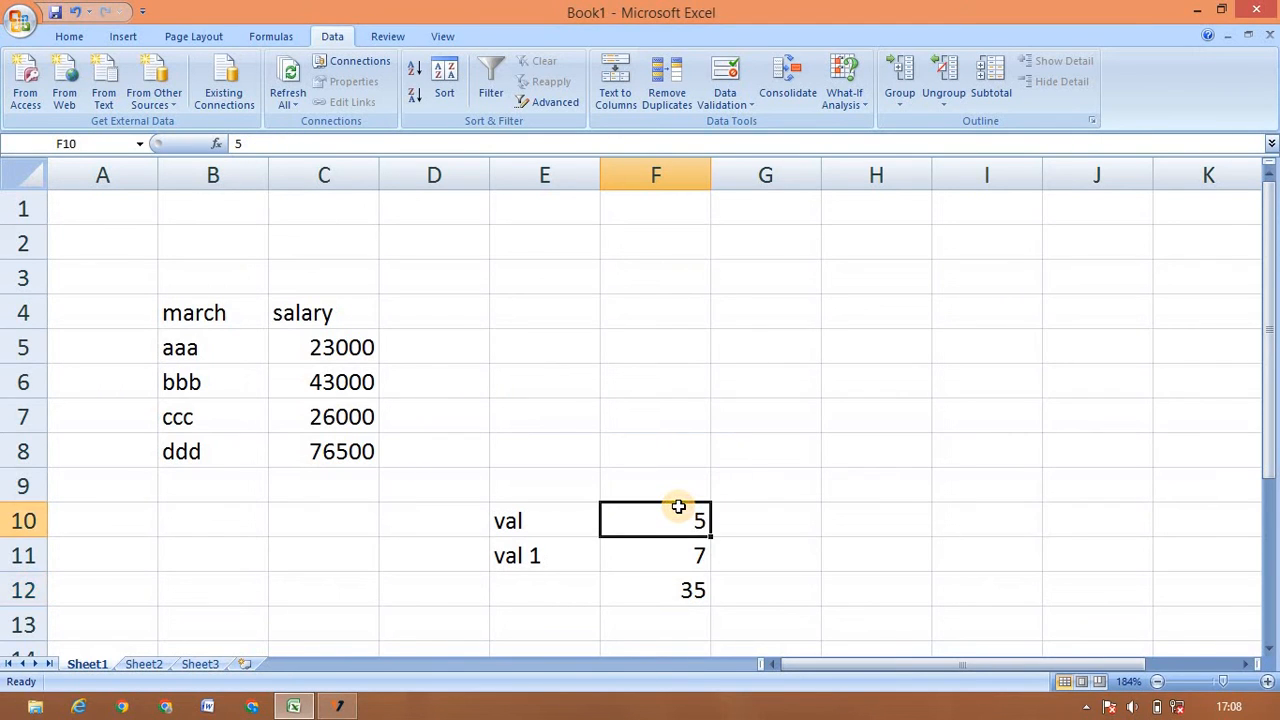
pyautogui.click(677, 602)
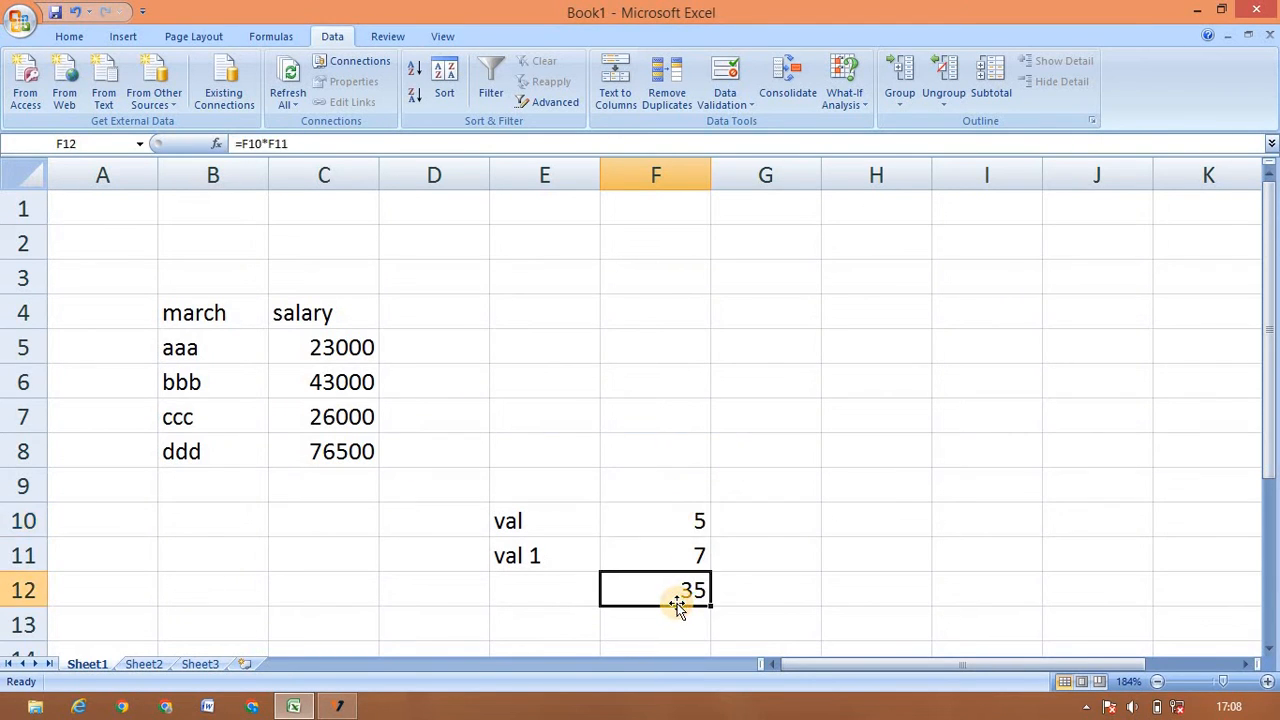
# Step: Enter the labels one day salary in H8 and days in H9, and autofit the width of column H
pyautogui.click(886, 448)
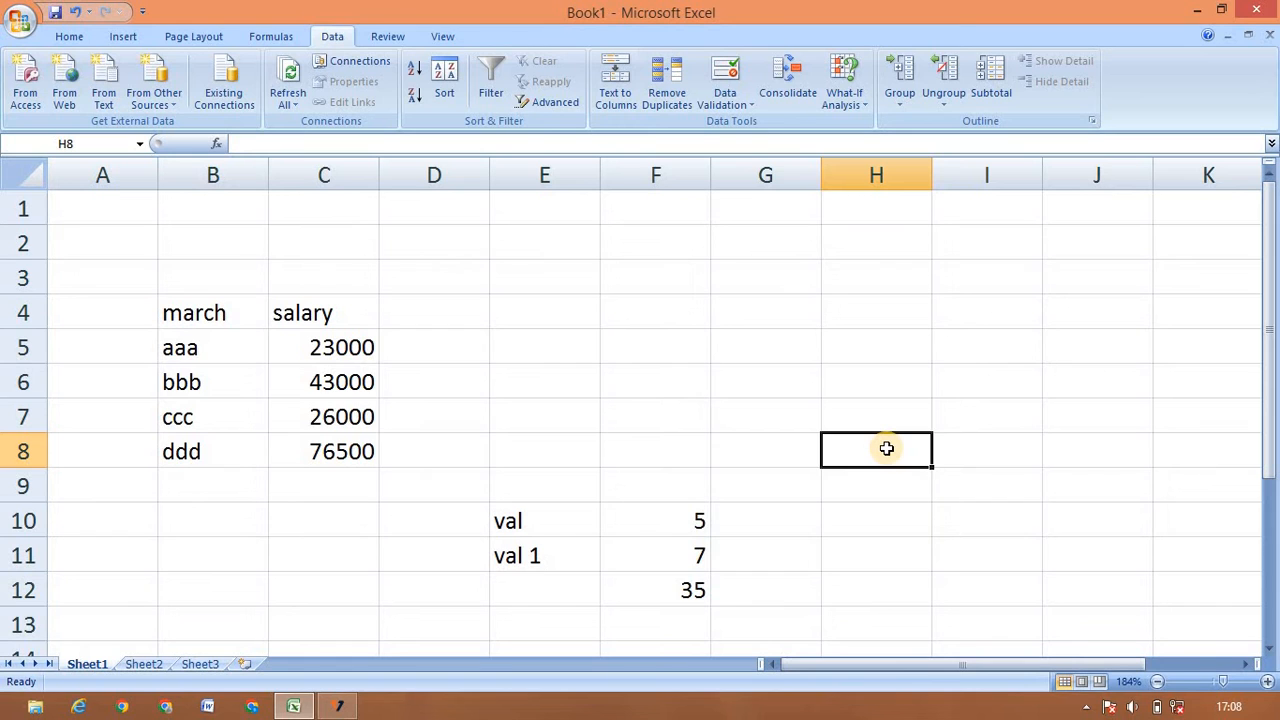
pyautogui.write('o')
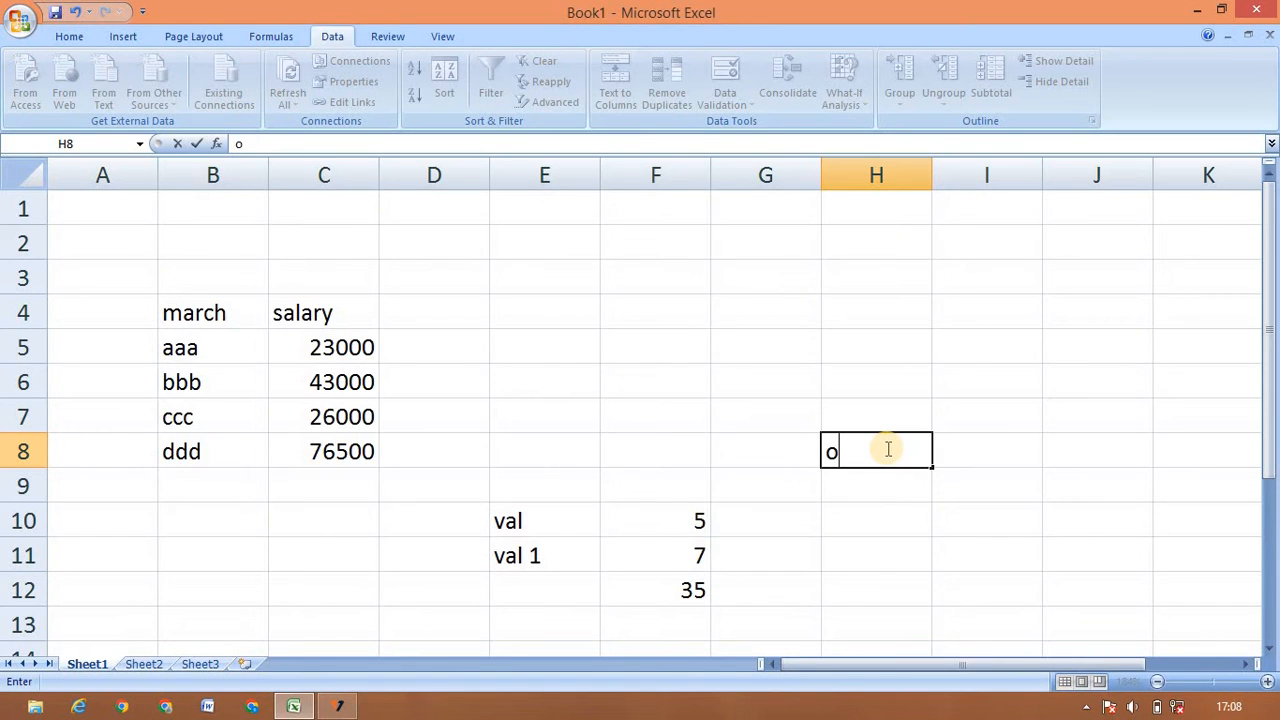
pyautogui.write('ne da')
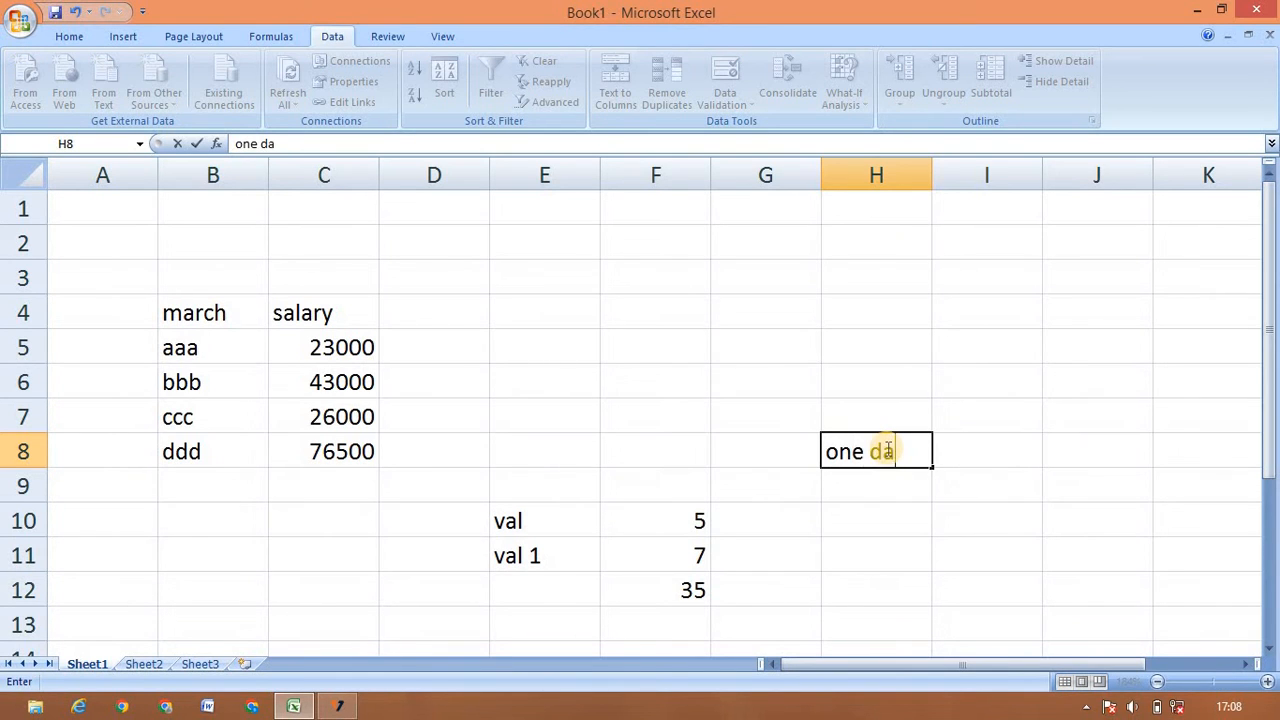
pyautogui.write('y salary')
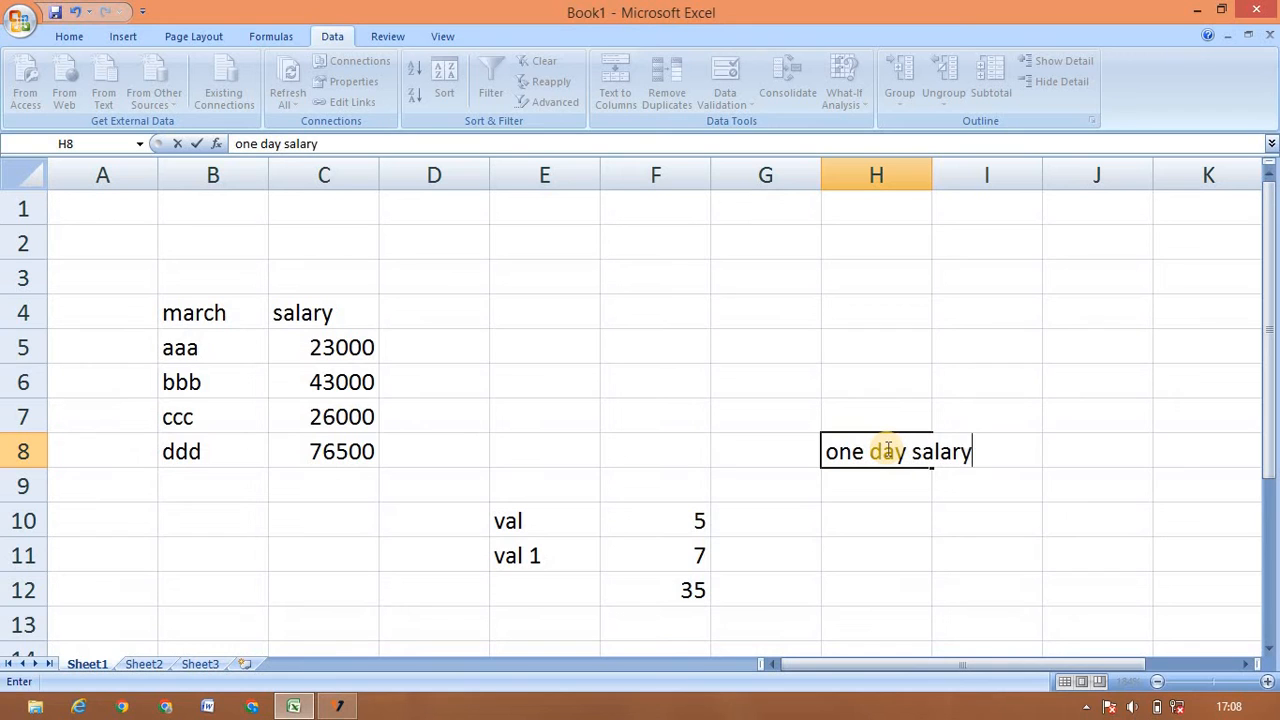
pyautogui.press('Return')
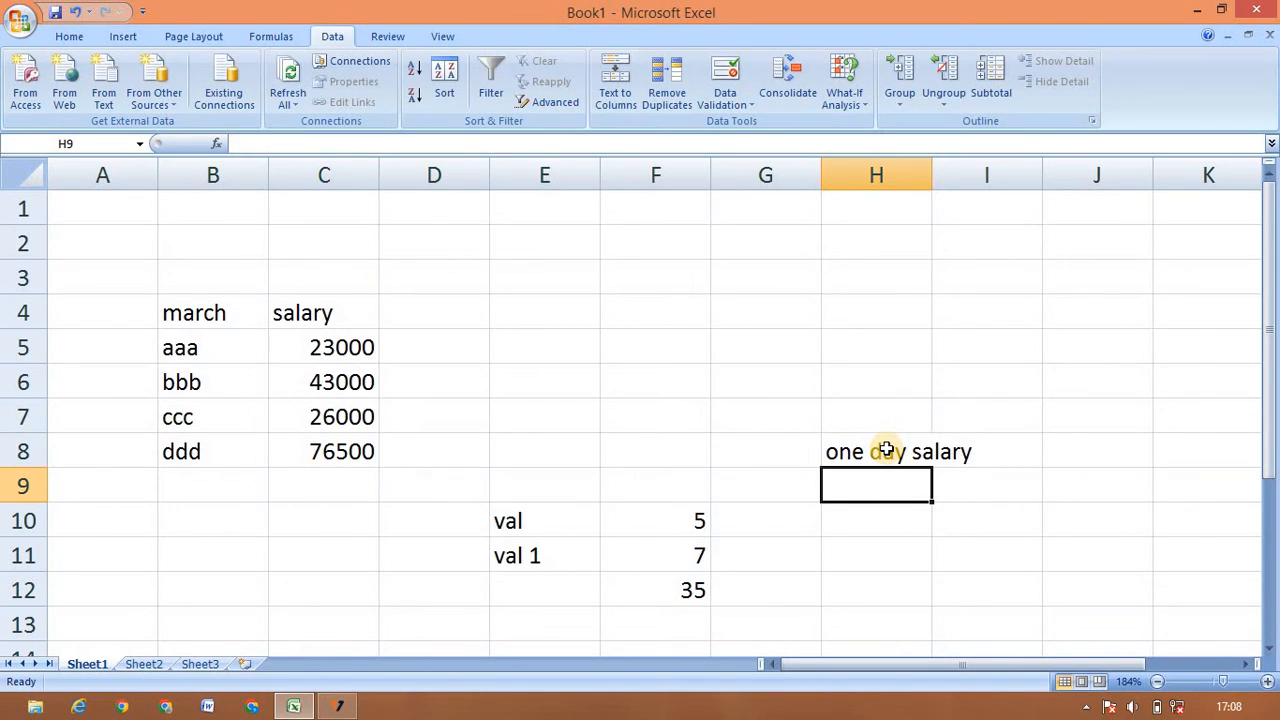
pyautogui.write('days')
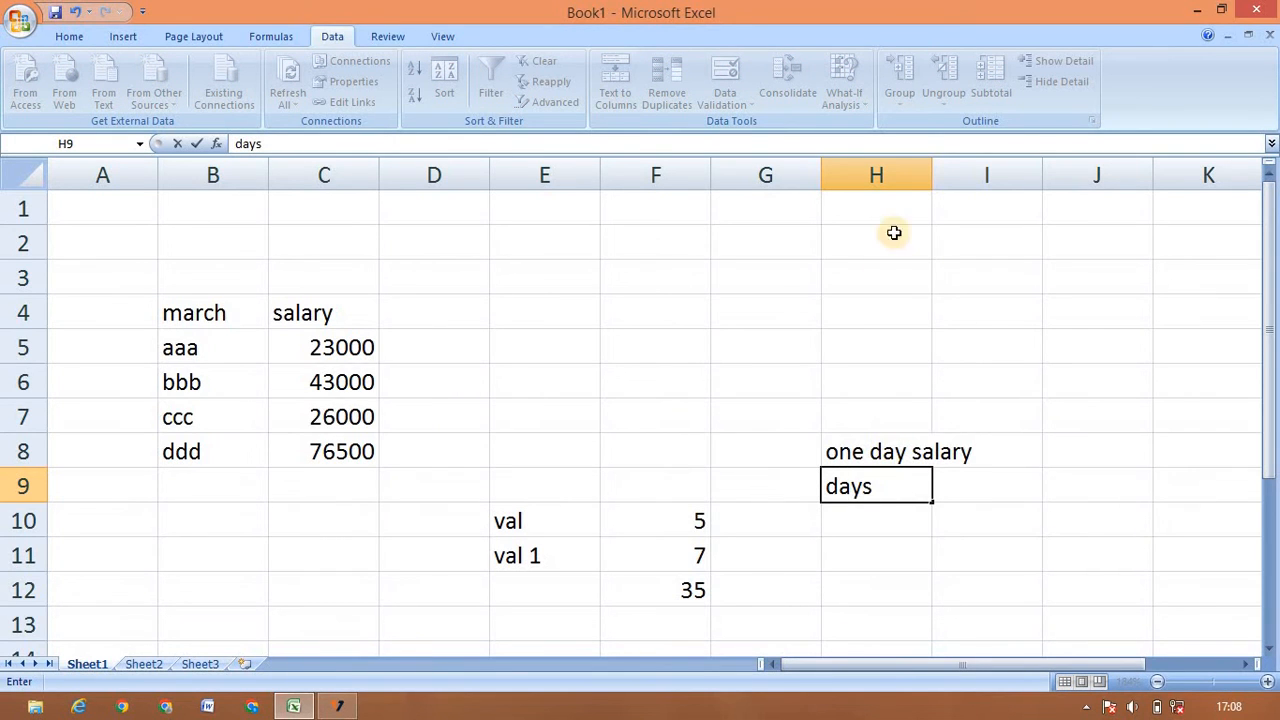
pyautogui.doubleClick(931, 167)
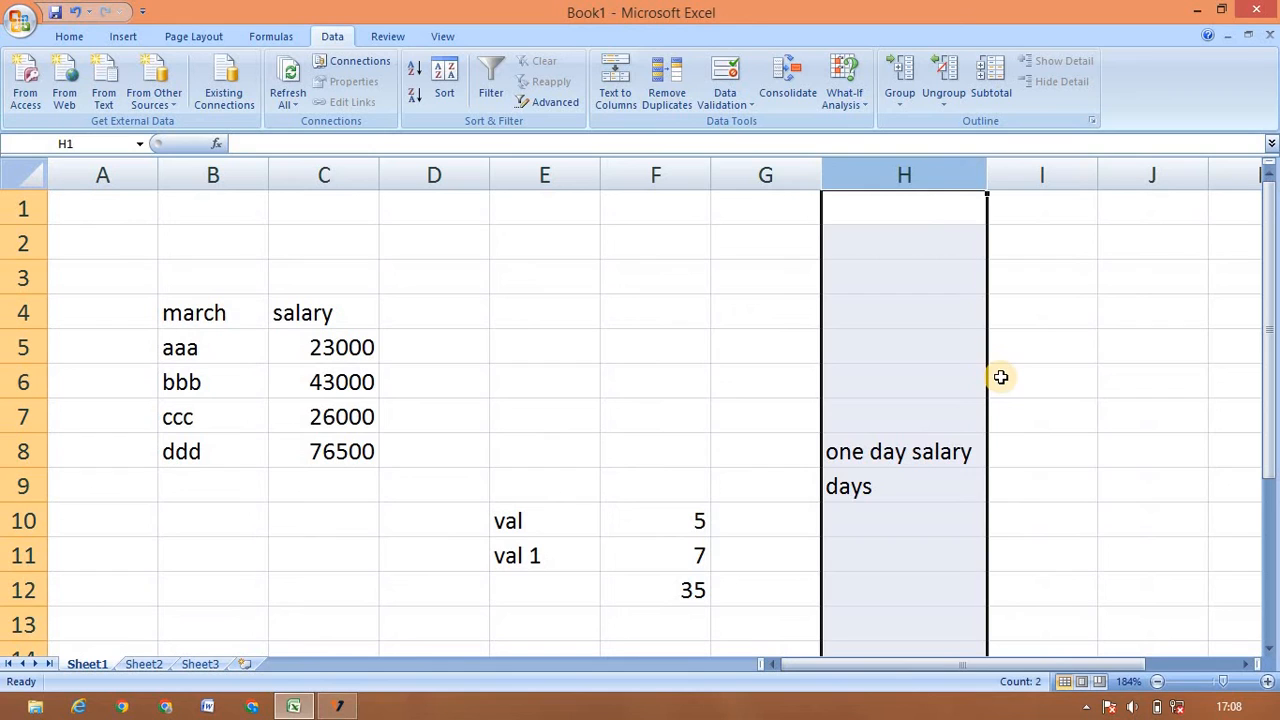
# Step: Enter 550 as the one day salary in I8 and 26 as the days in I9
pyautogui.click(1023, 440)
pyautogui.write('550')
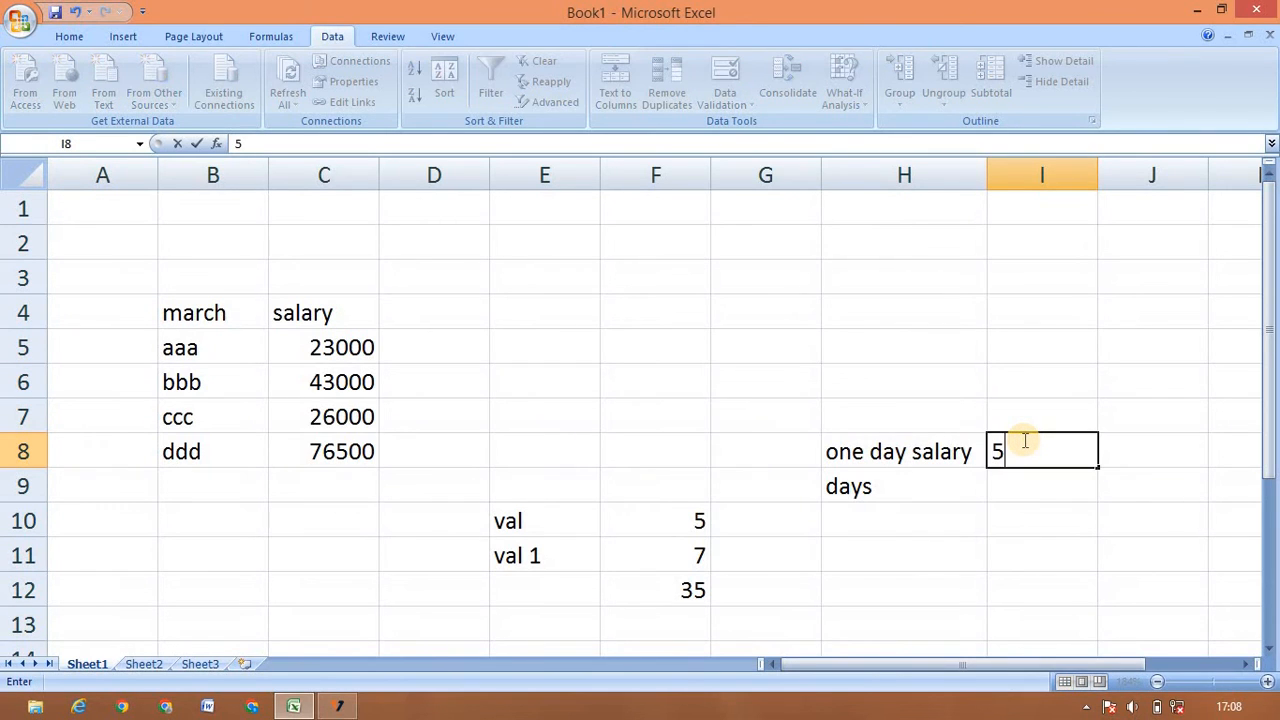
pyautogui.click(1039, 490)
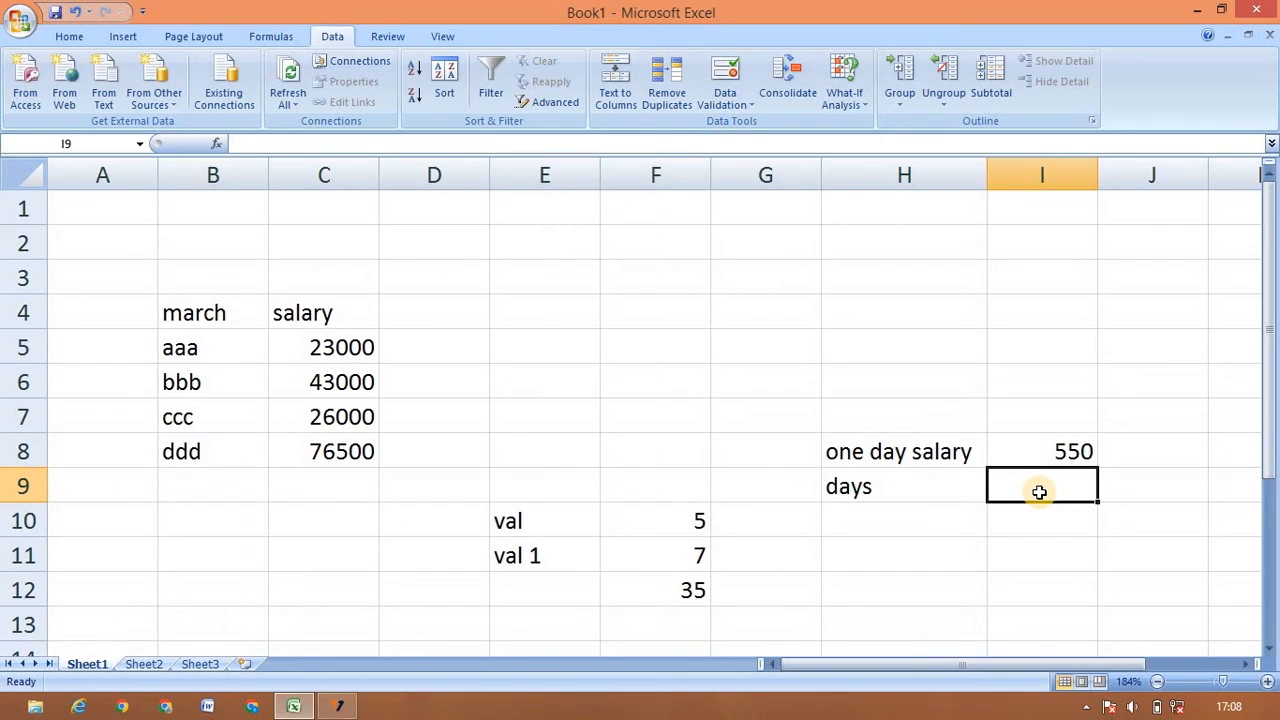
pyautogui.write('26')
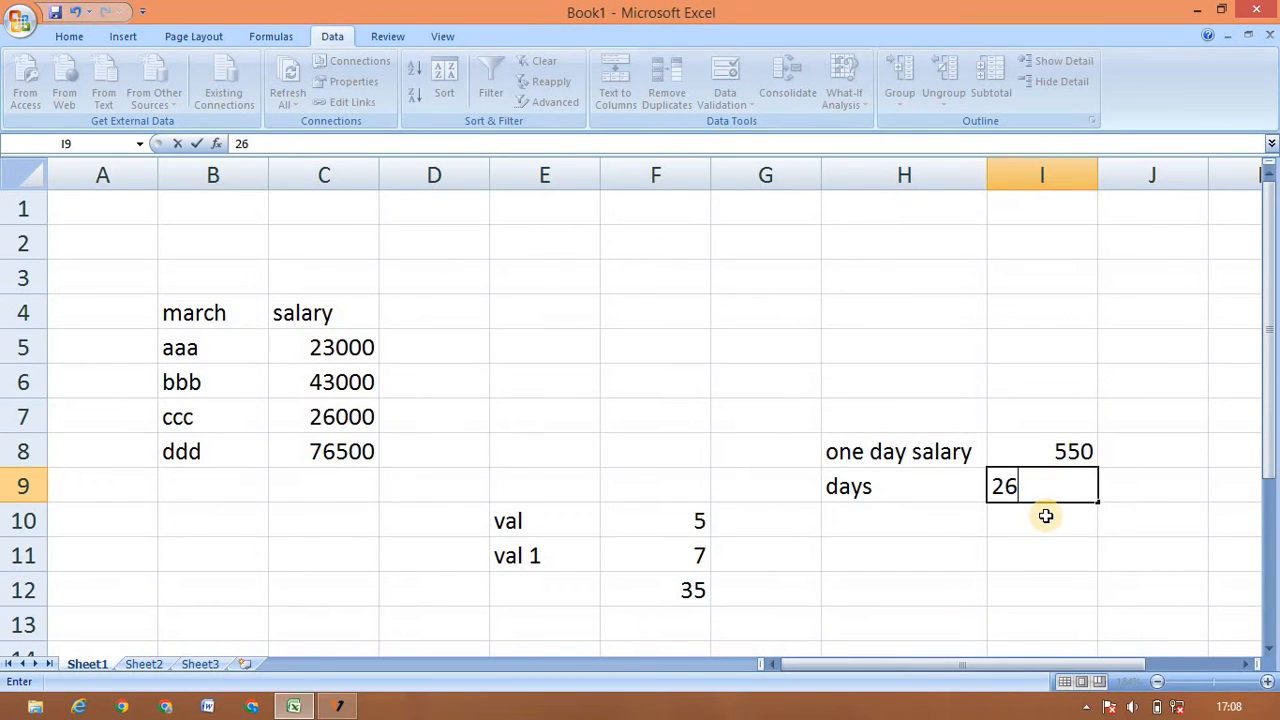
# Step: Calculate the total salary in I10 with the formula =I8*I9
pyautogui.click(1045, 515)
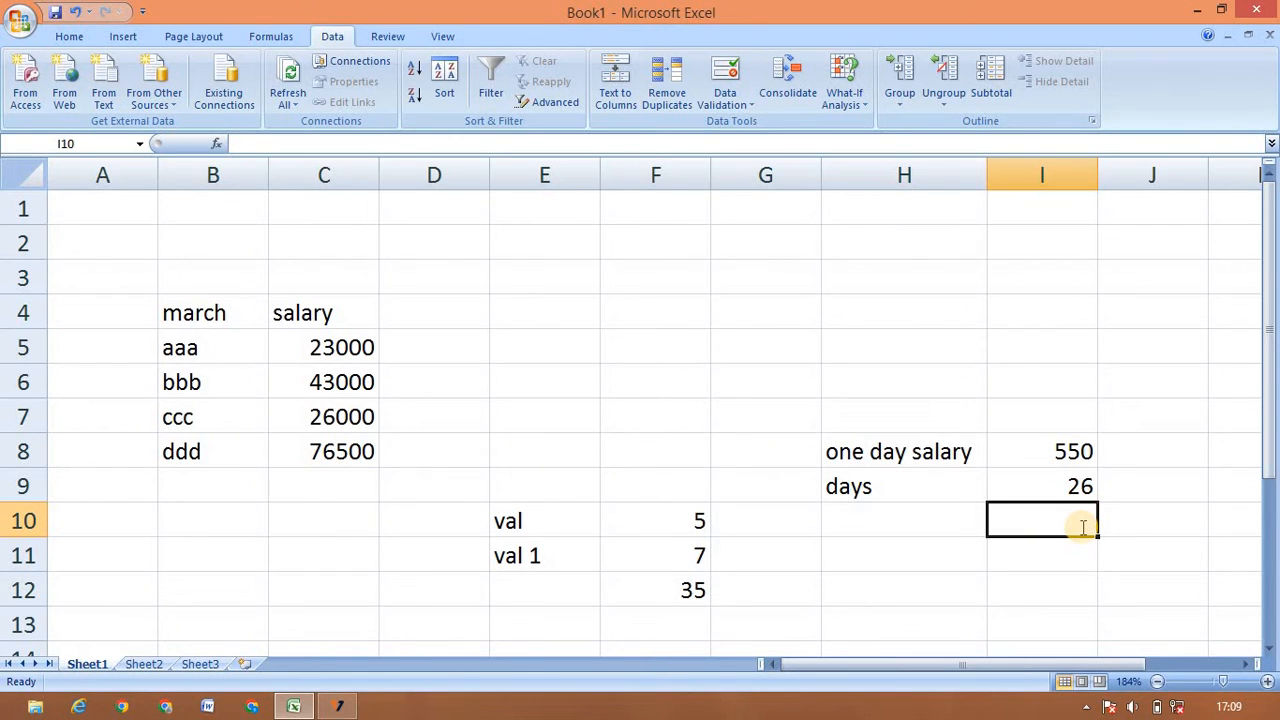
pyautogui.write('=')
pyautogui.click(1080, 447)
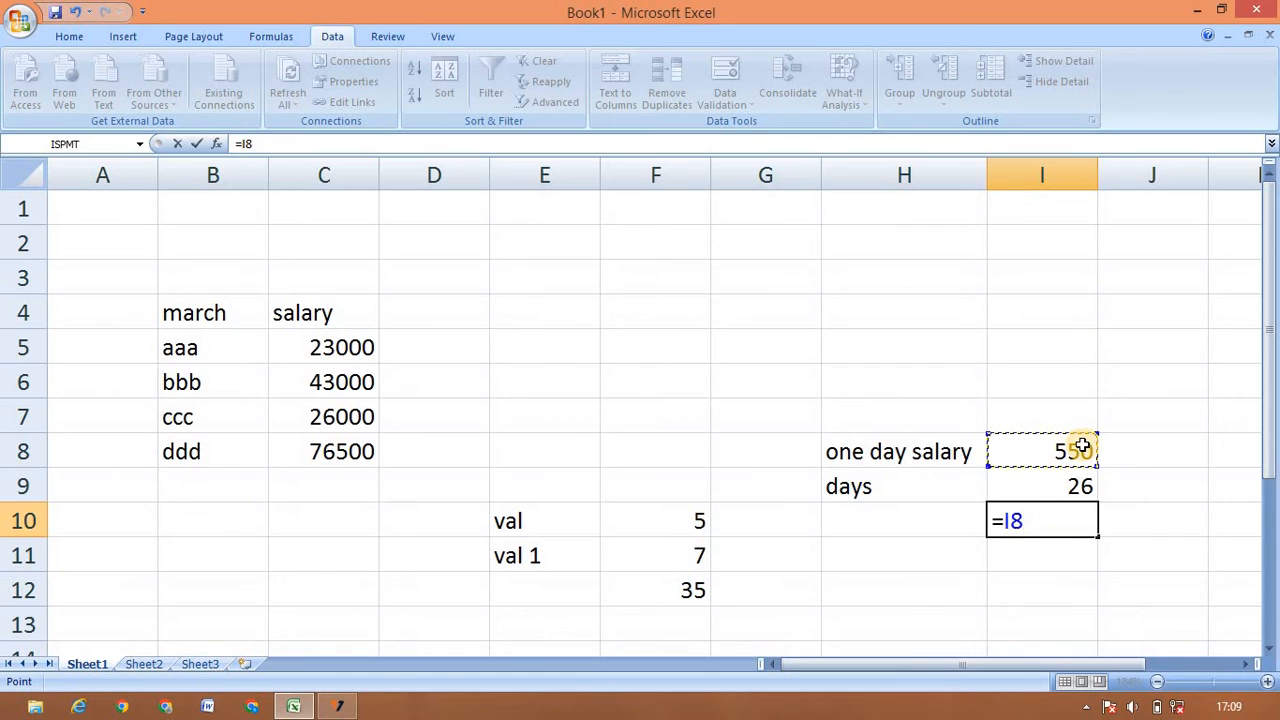
pyautogui.write('*')
pyautogui.click(1088, 474)
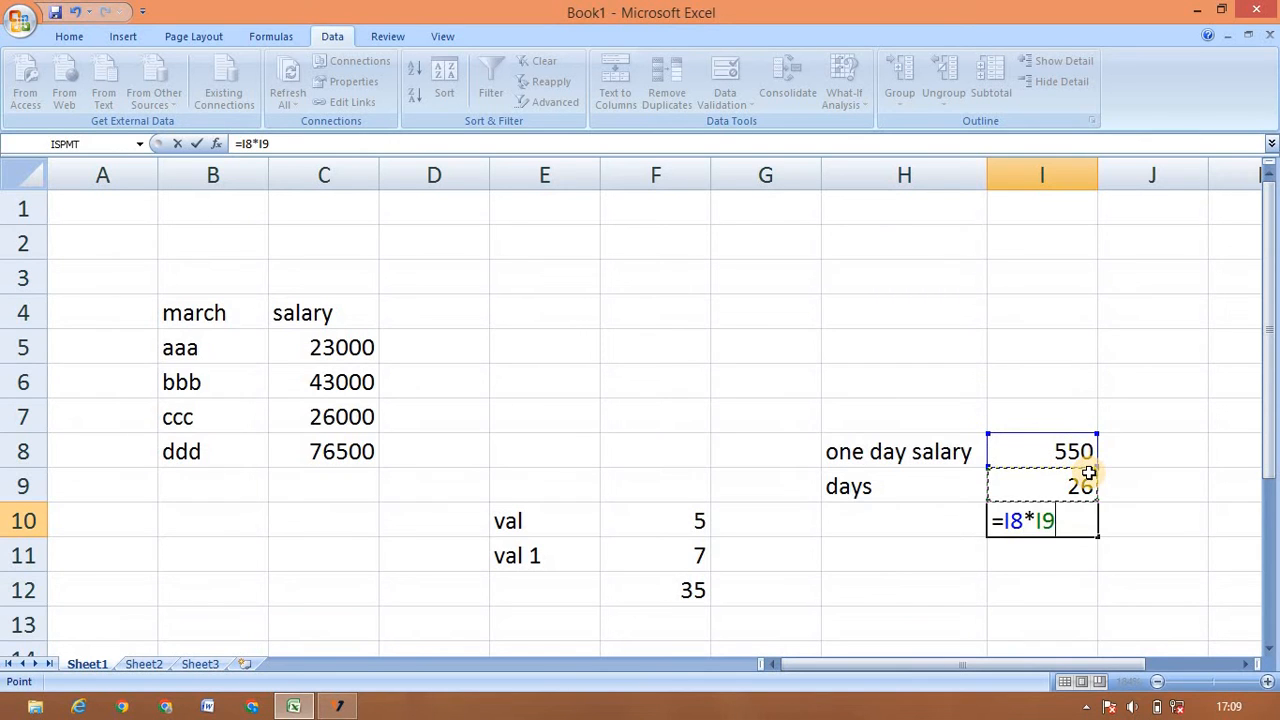
pyautogui.press('Return')
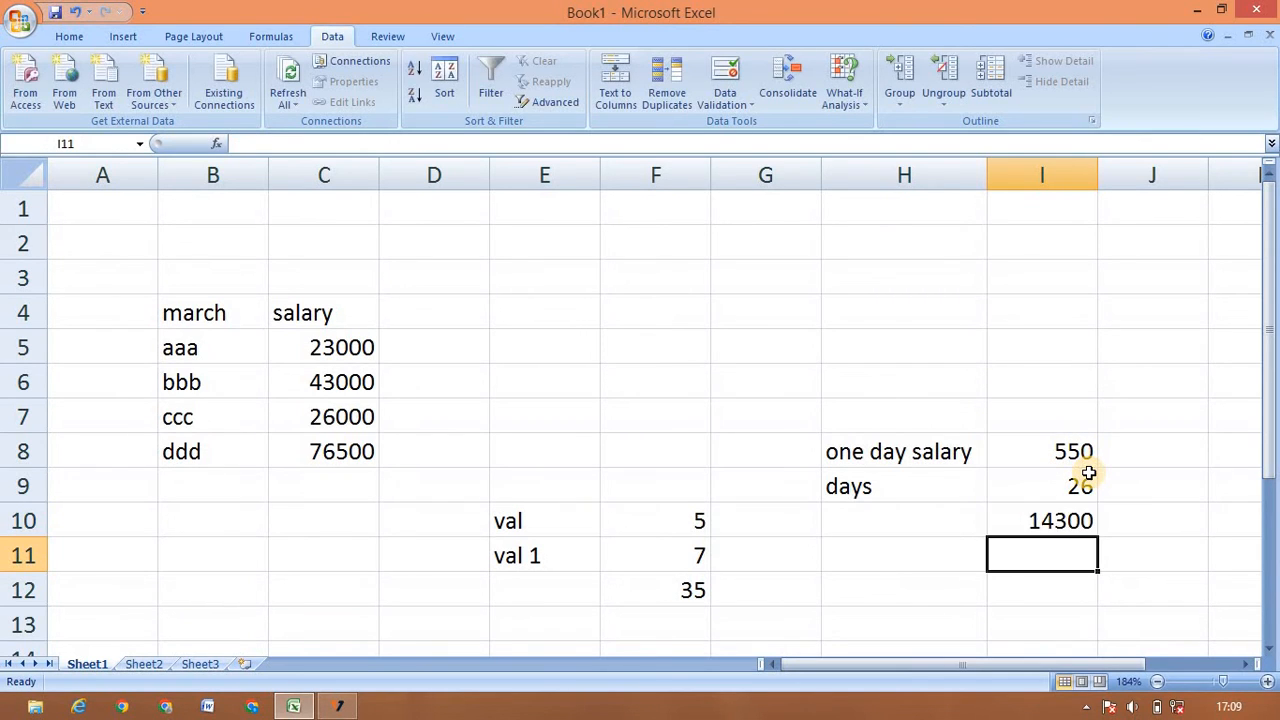
# Step: Run Goal Seek on the total salary in I10 with a target value of 10000 by changing I9, and discard the solution
pyautogui.click(1059, 521)
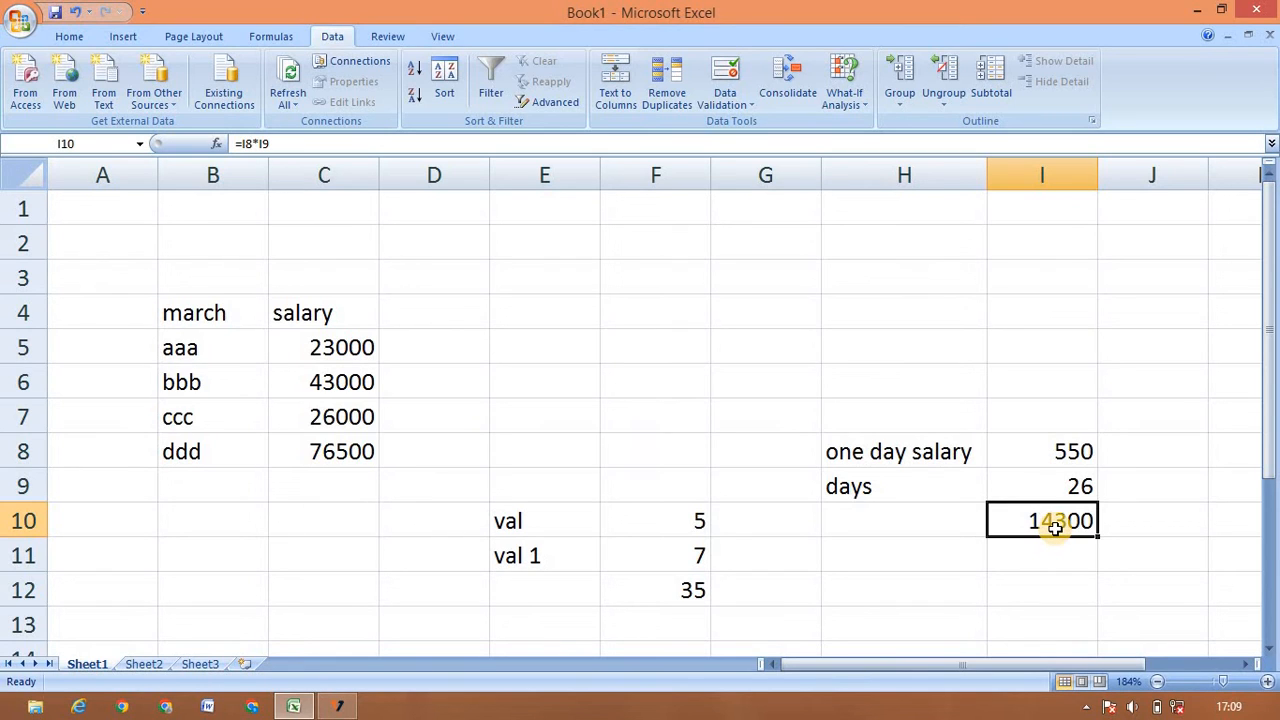
pyautogui.click(852, 101)
pyautogui.click(862, 144)
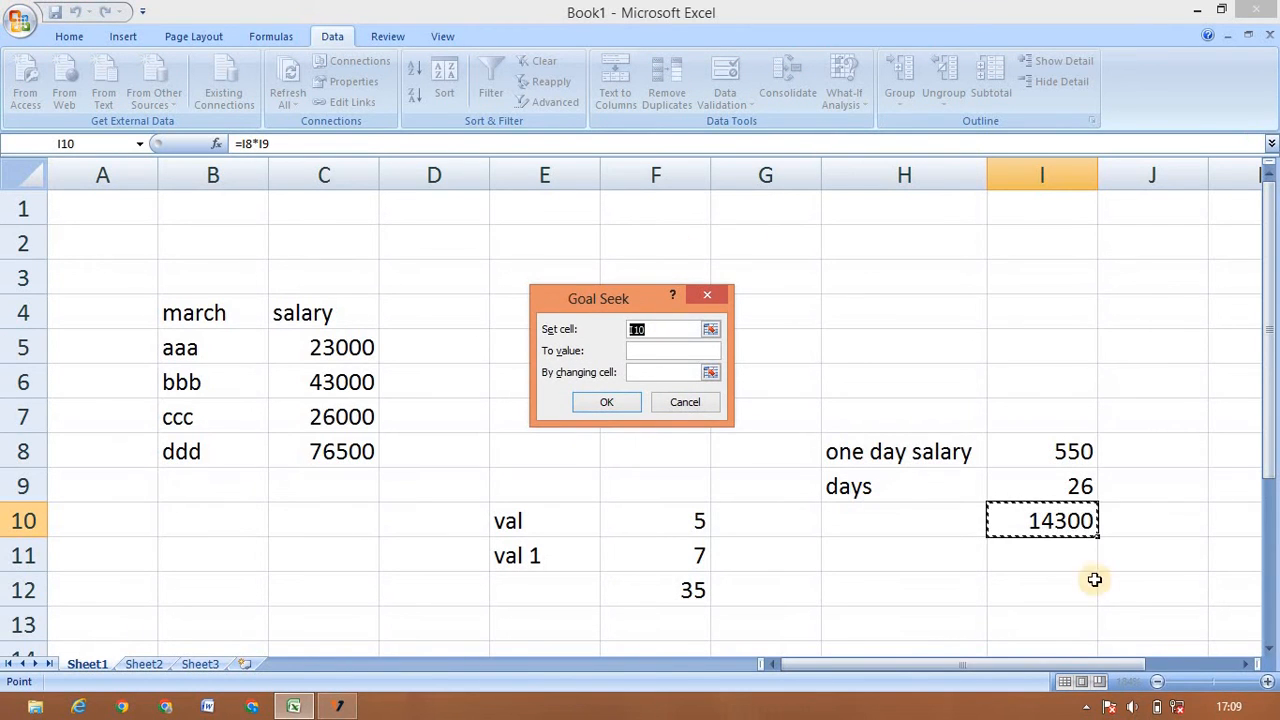
pyautogui.click(643, 355)
pyautogui.write('1')
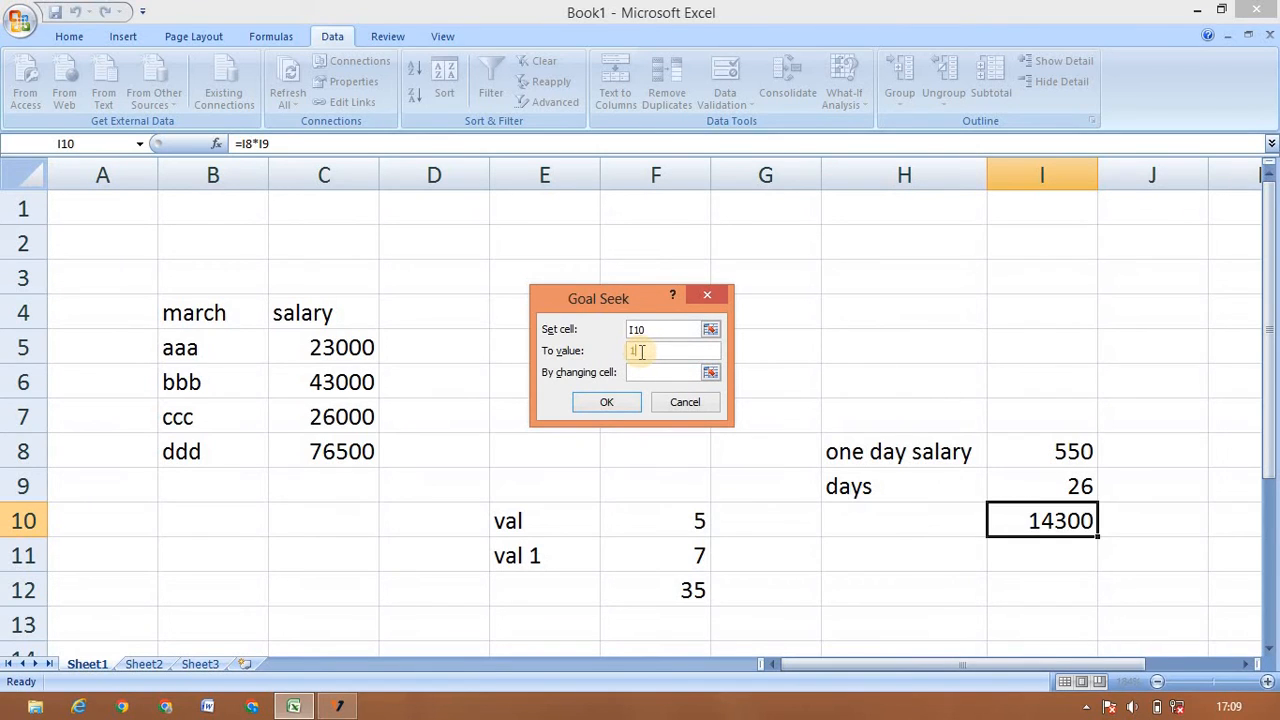
pyautogui.write('0000')
pyautogui.click(651, 372)
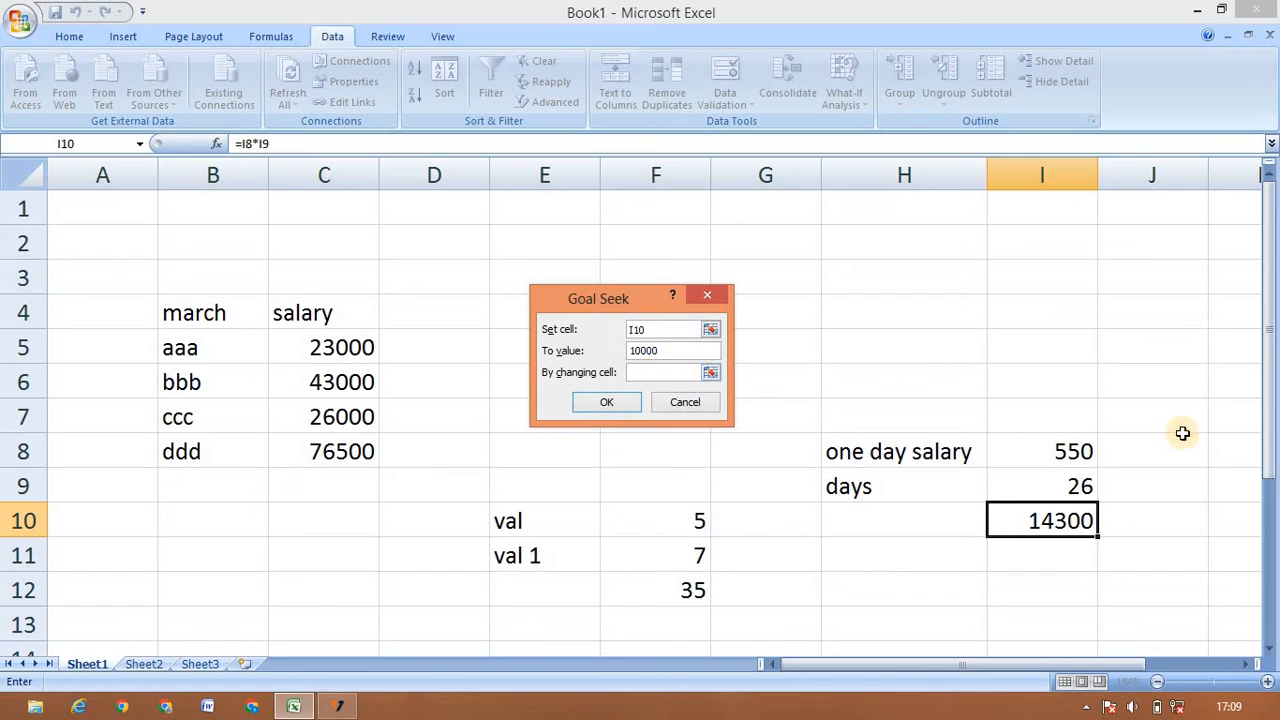
pyautogui.click(1072, 484)
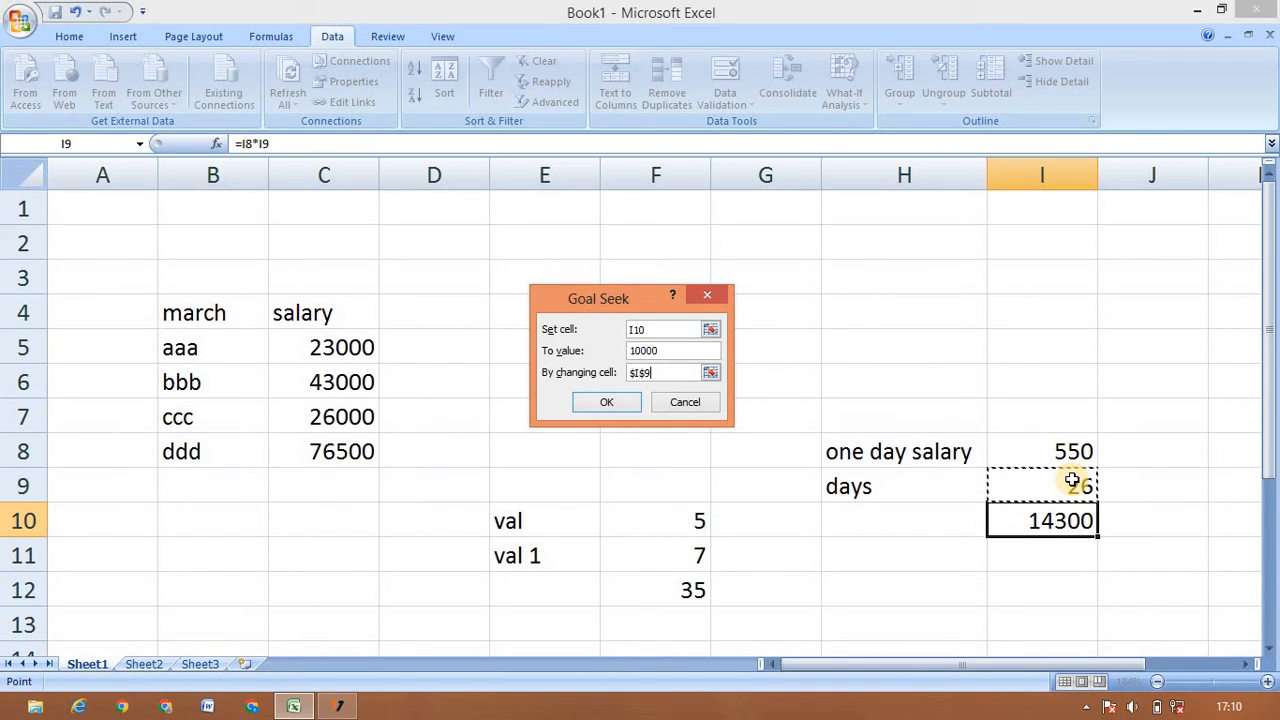
pyautogui.click(610, 404)
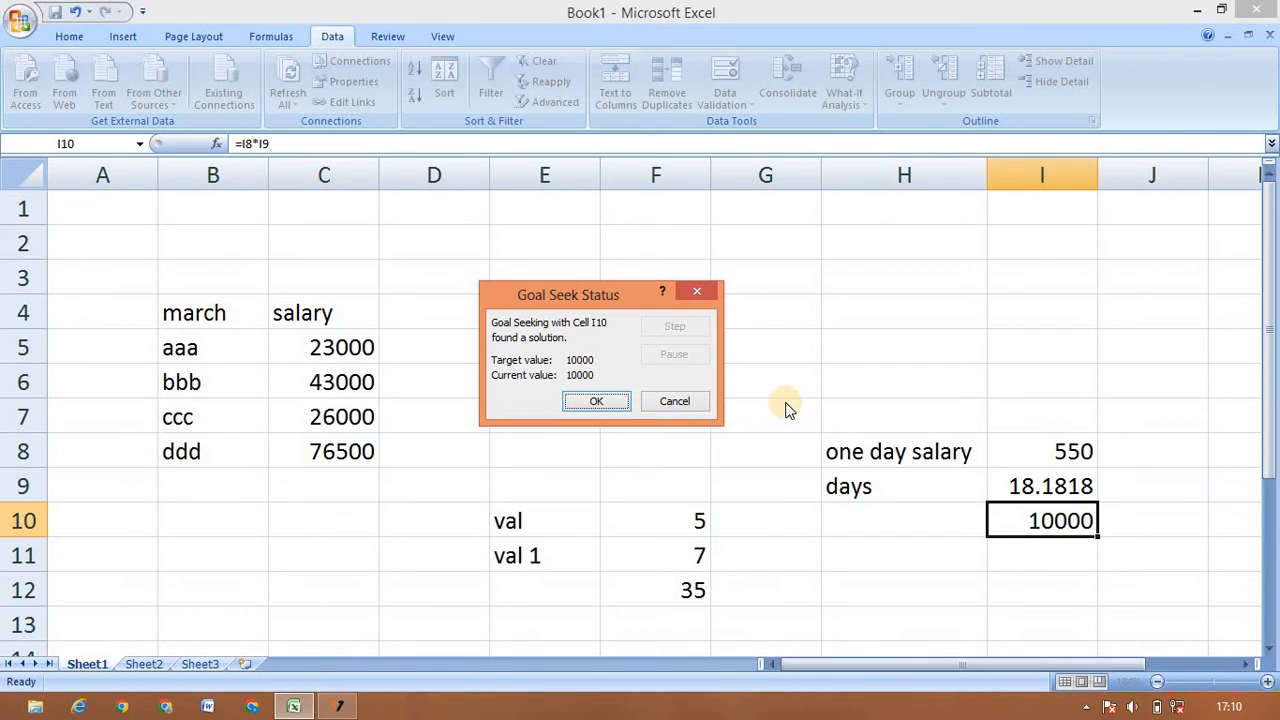
pyautogui.click(663, 400)
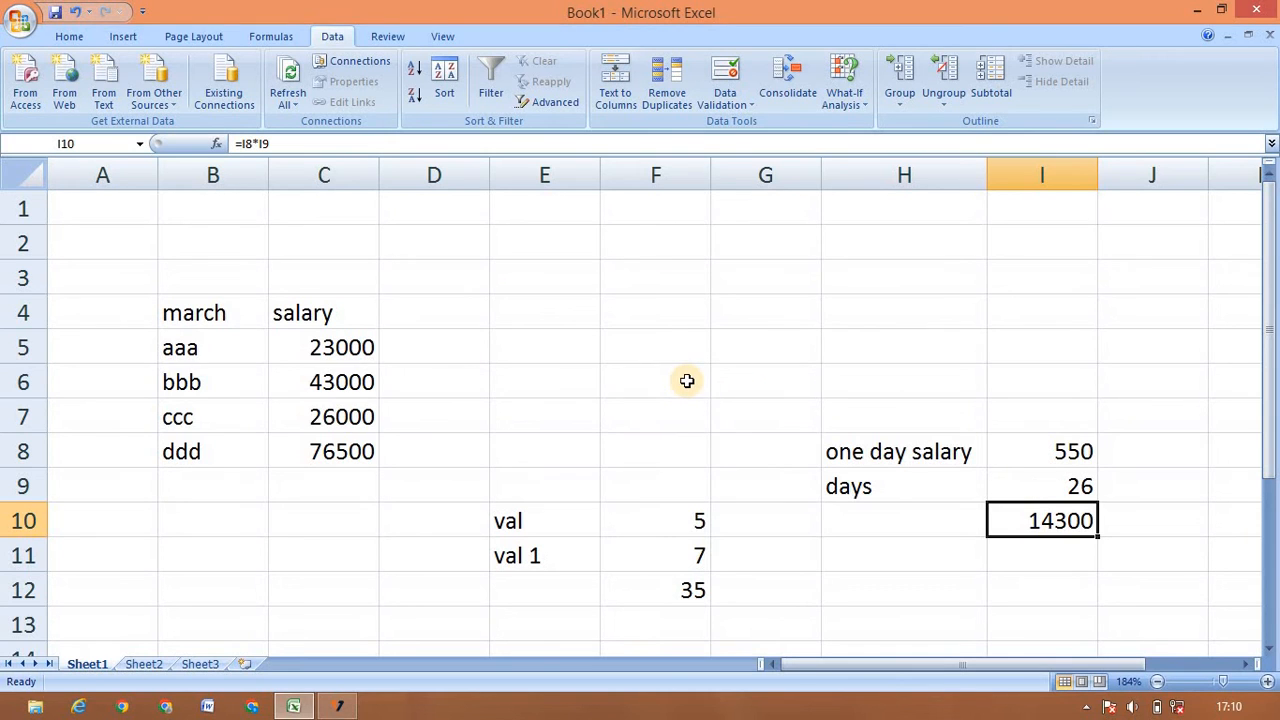
pyautogui.click(686, 377)
pyautogui.click(848, 93)
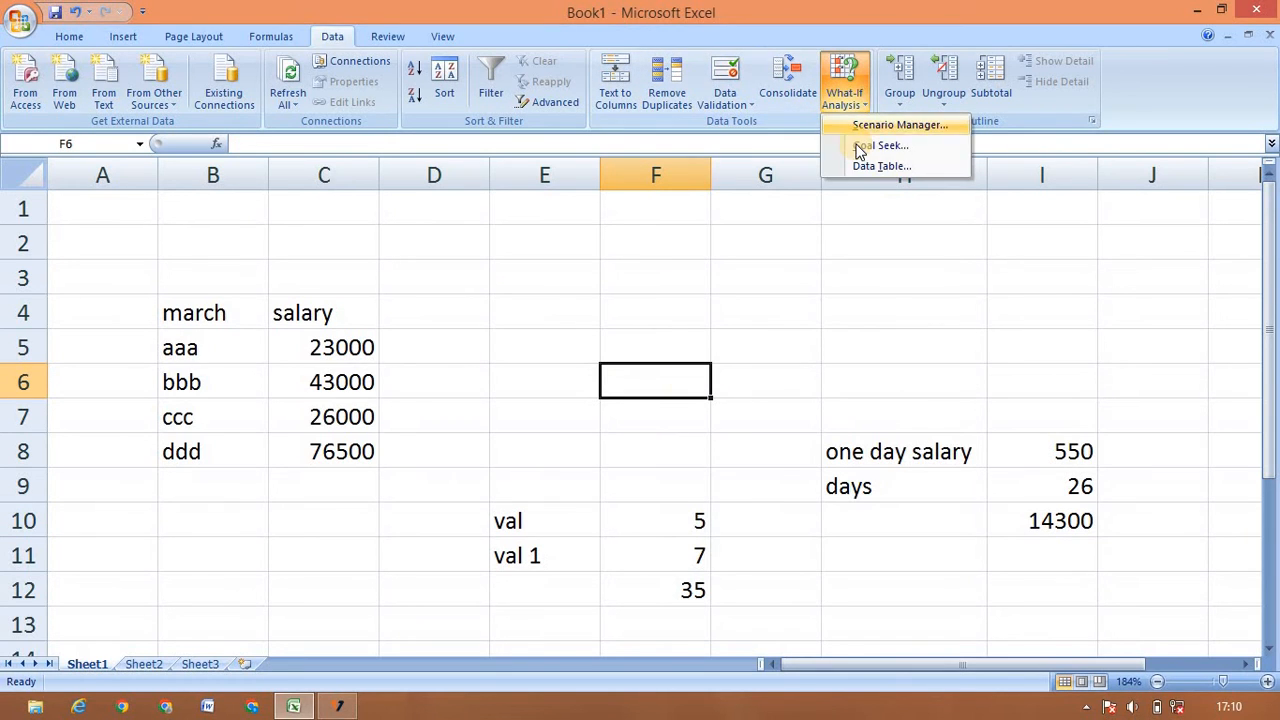
pyautogui.click(129, 577)
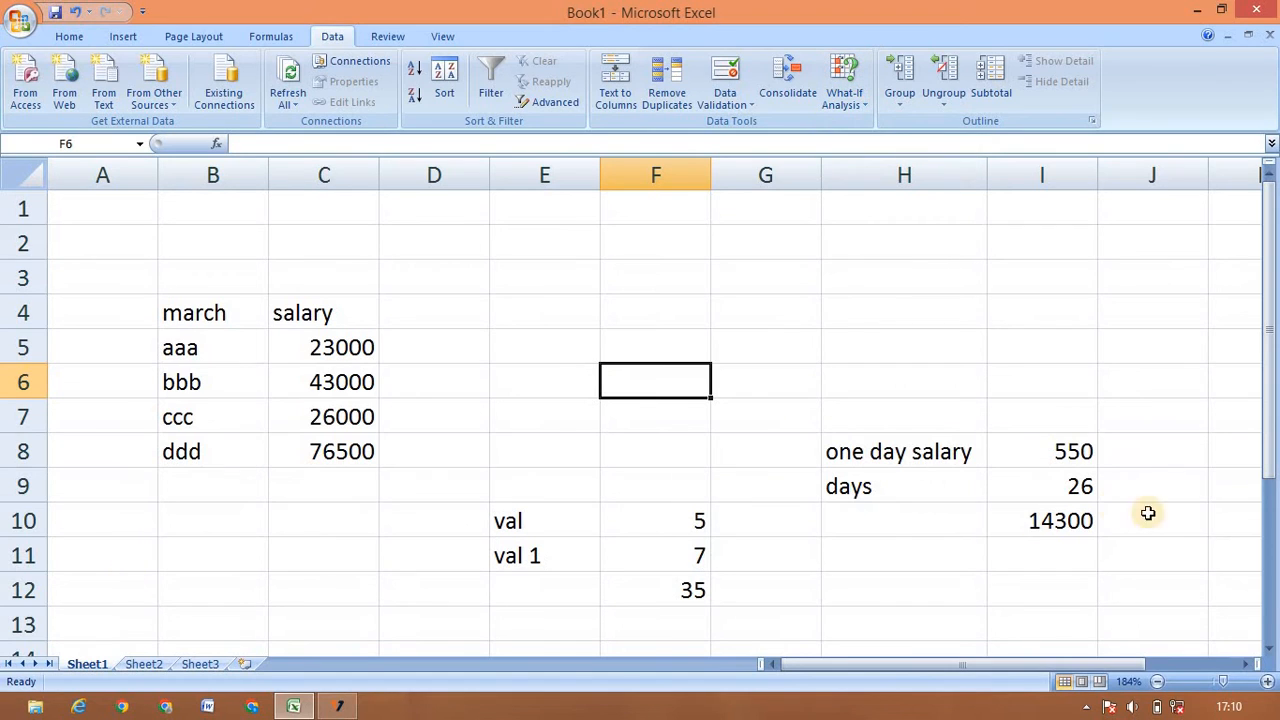
# Step: Enter the numbers 1 to 6 across row 19 in cells B19 to G19
pyautogui.click(1270, 600)
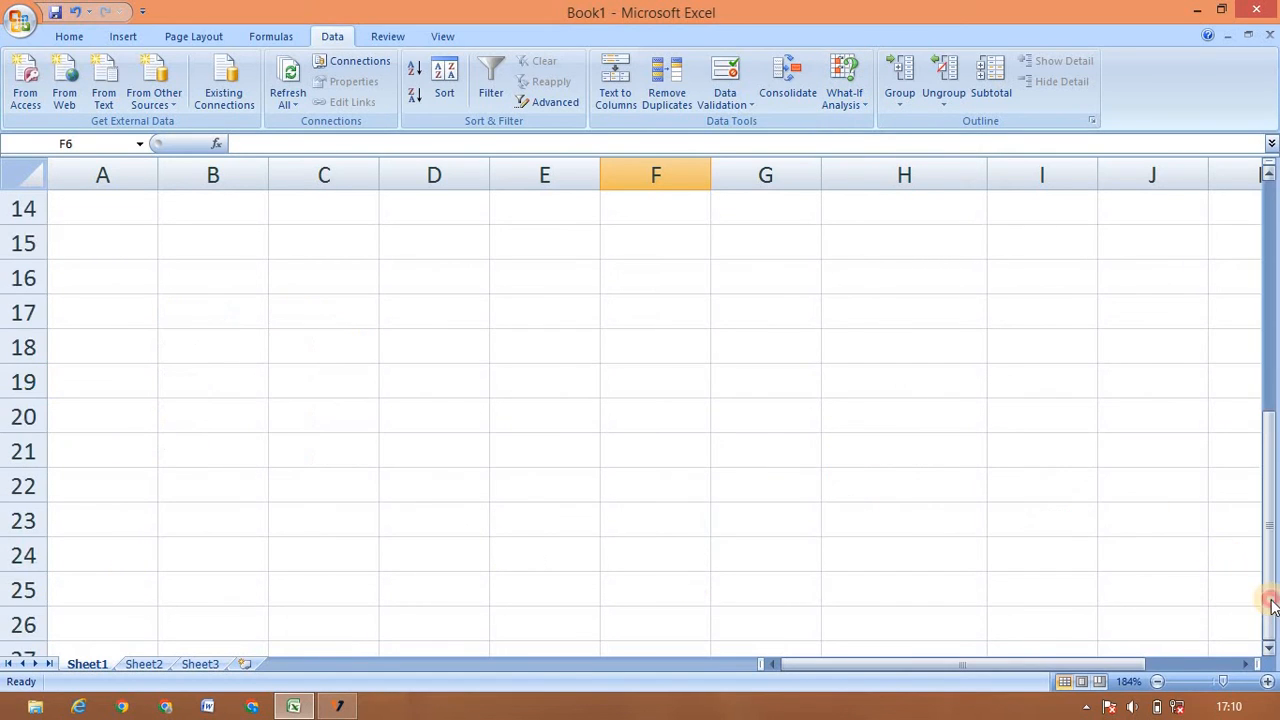
pyautogui.click(89, 390)
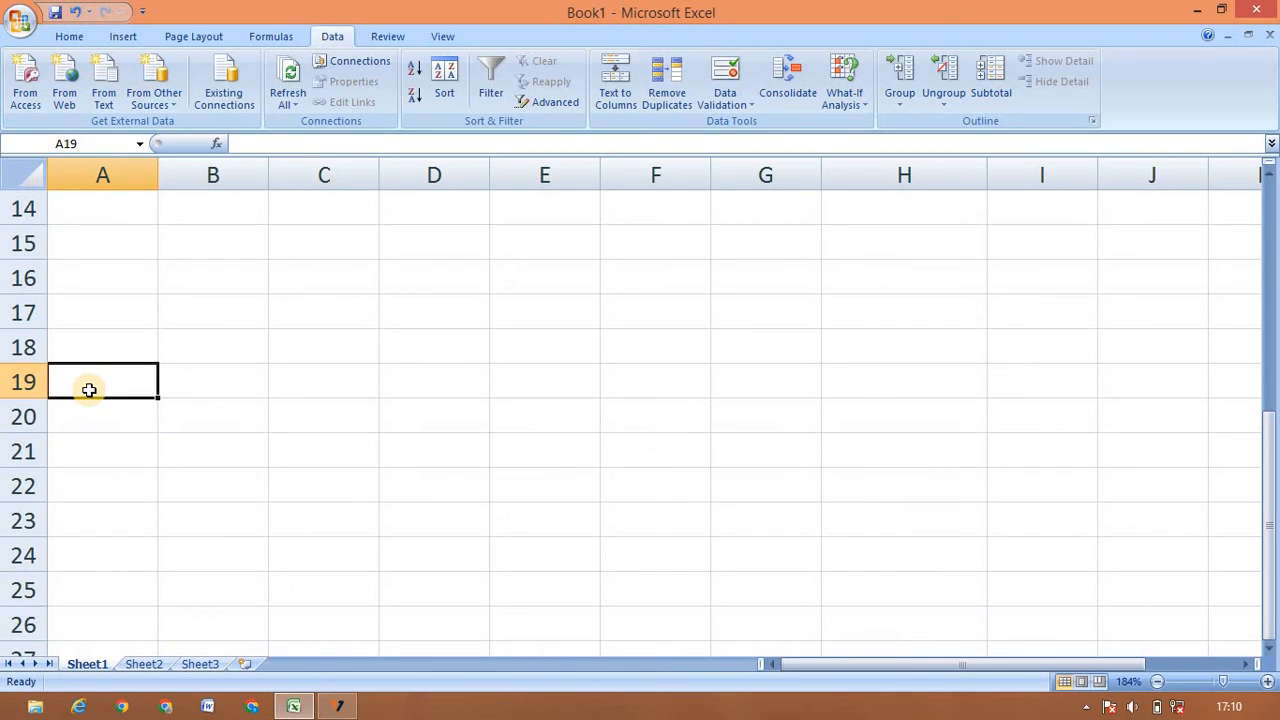
pyautogui.press('Right')
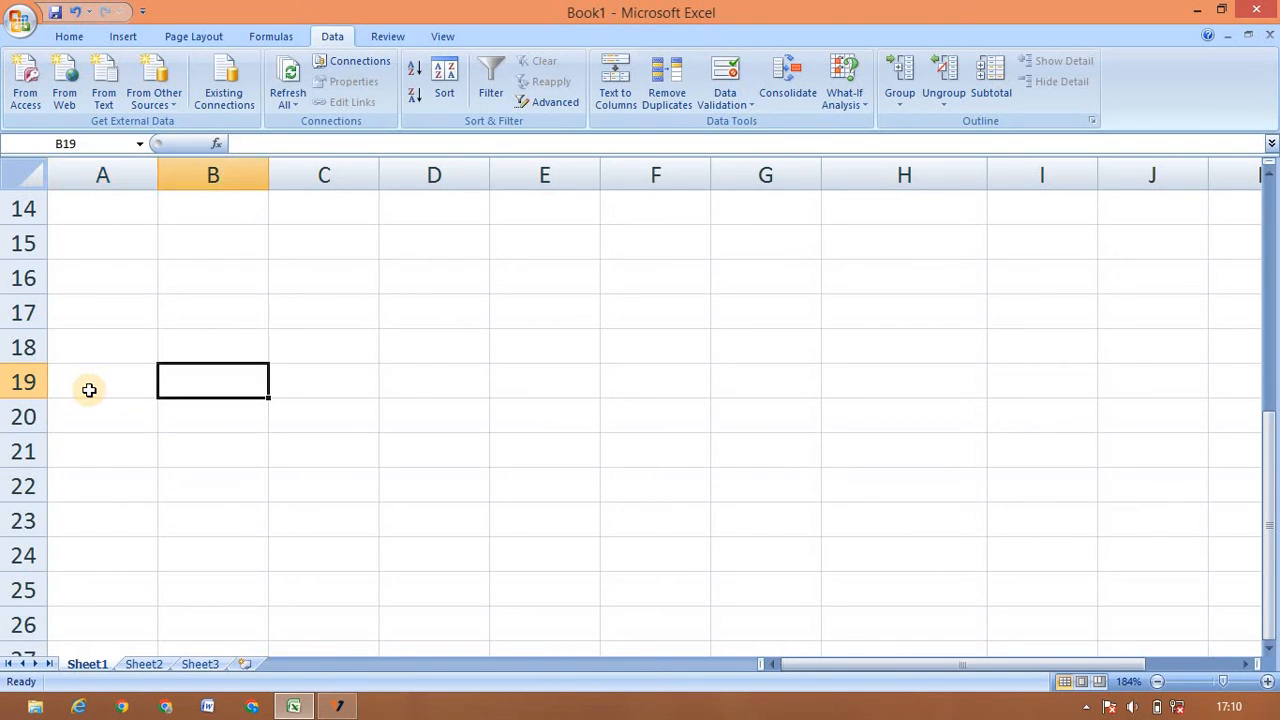
pyautogui.write('1')
pyautogui.press('Right')
pyautogui.write('2')
pyautogui.press('Right')
pyautogui.write('3')
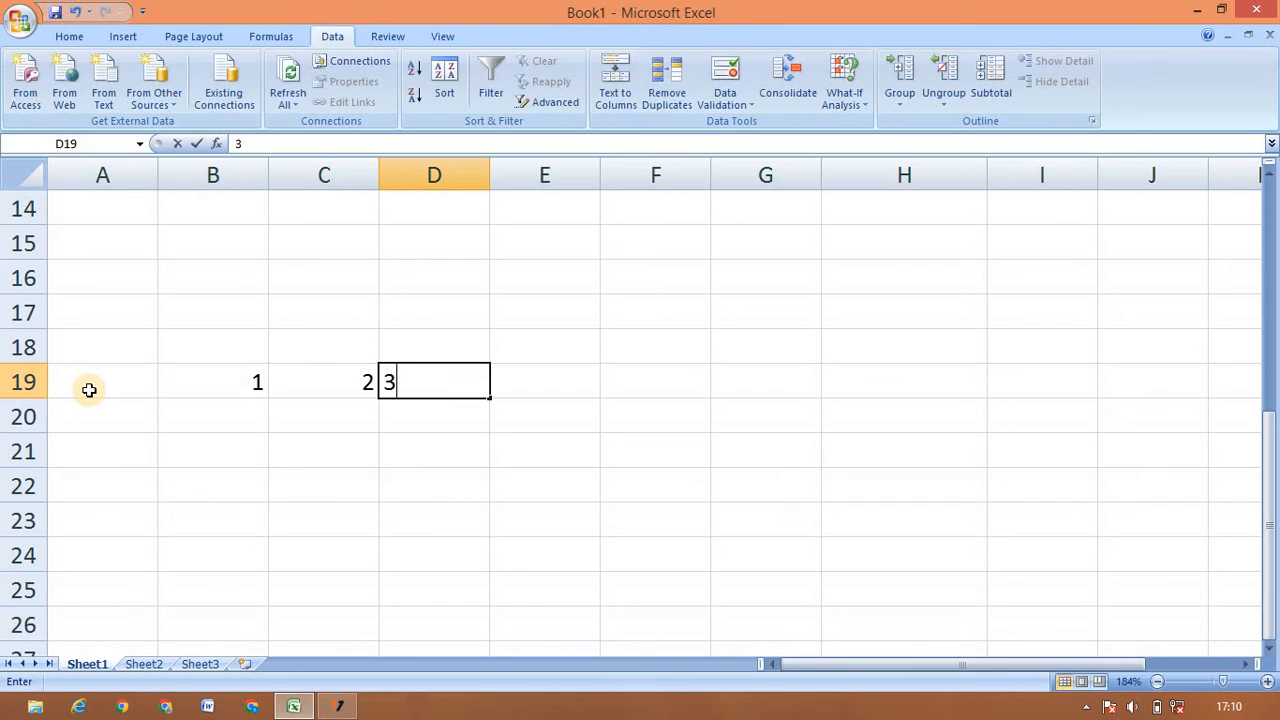
pyautogui.press('Right')
pyautogui.write('4')
pyautogui.press('Right')
pyautogui.write('5')
pyautogui.press('Right')
pyautogui.write('6')
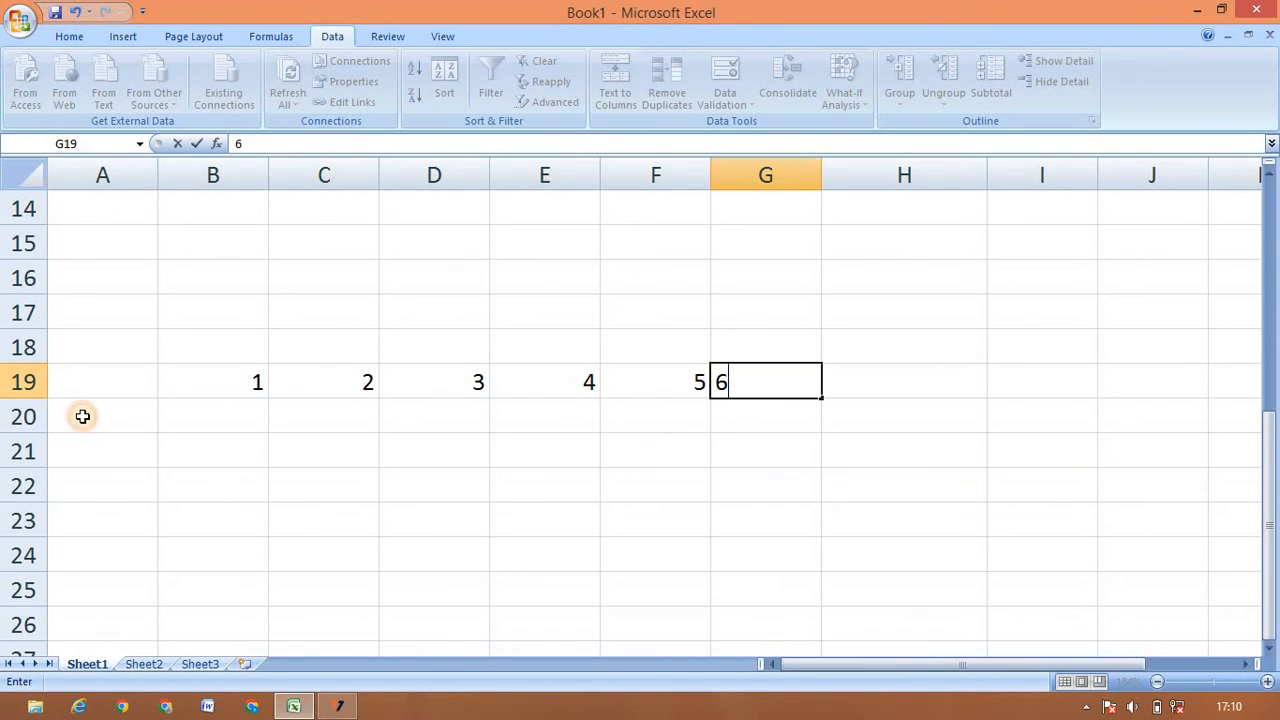
# Step: Enter the numbers 1 to 6 down column A in cells A20 to A25
pyautogui.click(82, 416)
pyautogui.write('1')
pyautogui.press('Return')
pyautogui.write('2')
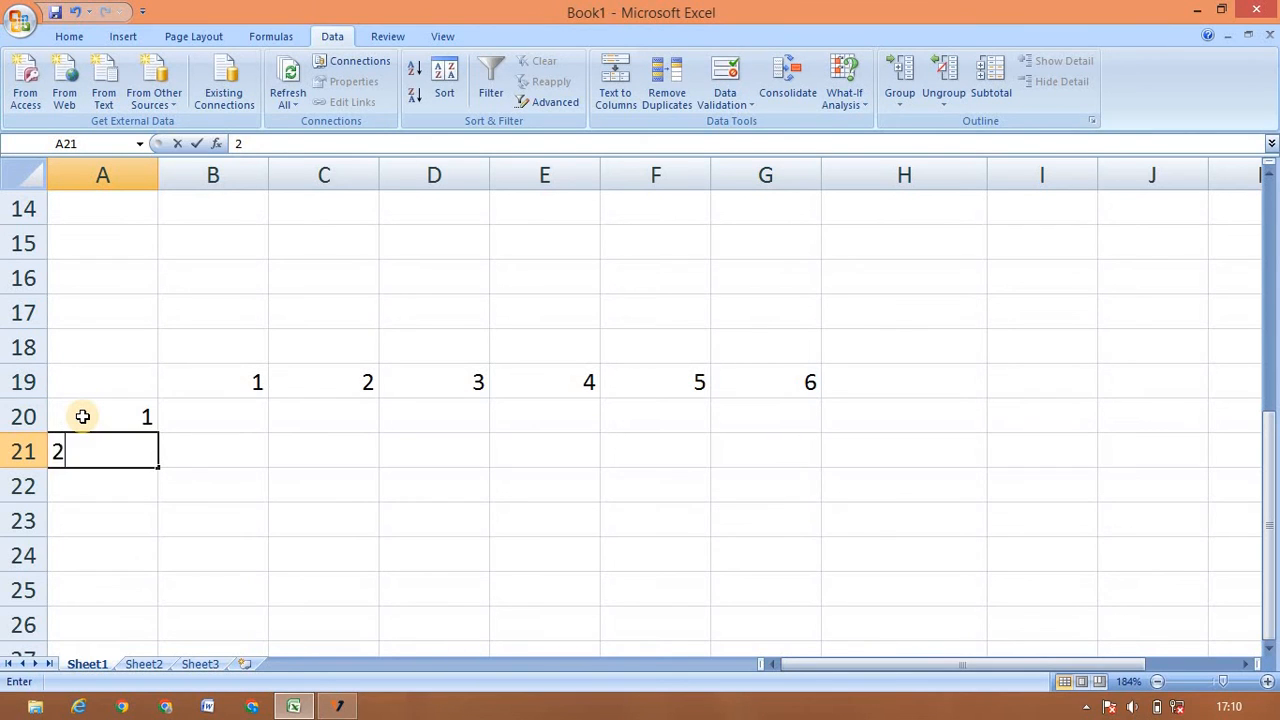
pyautogui.press('Return')
pyautogui.write('3')
pyautogui.press('Return')
pyautogui.write('4')
pyautogui.press('Return')
pyautogui.write('5')
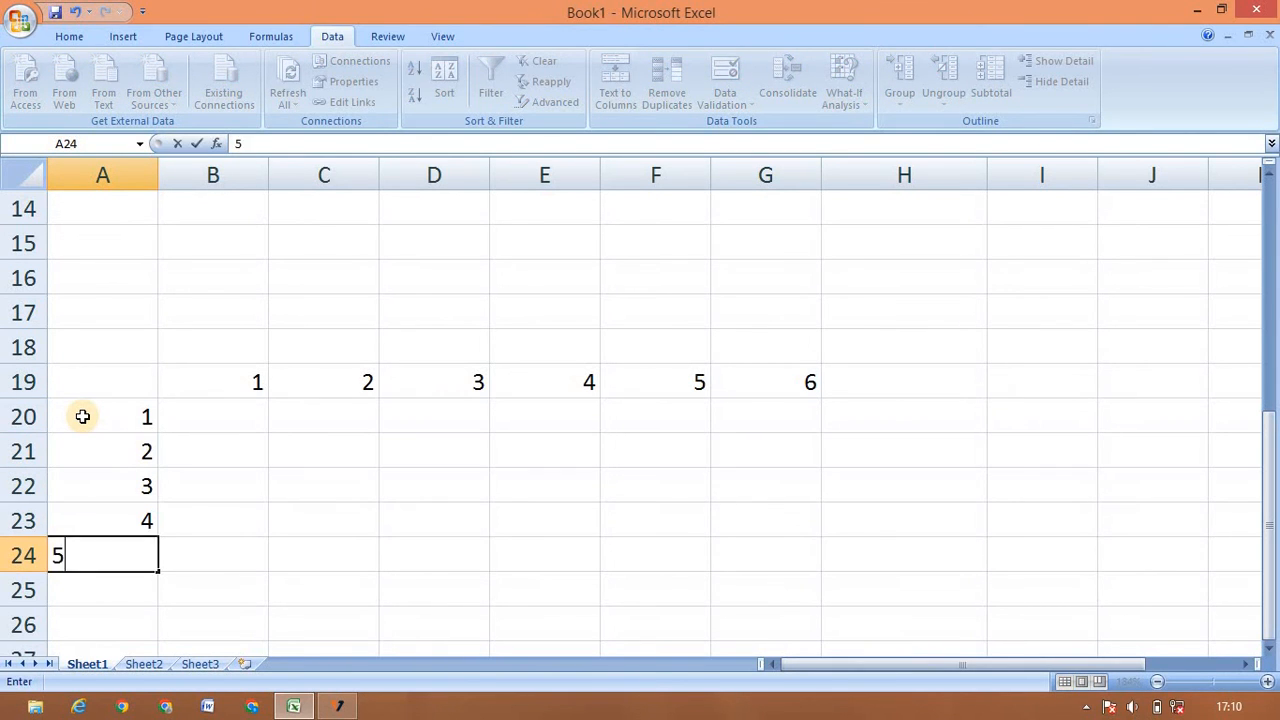
pyautogui.press('Return')
pyautogui.write('6')
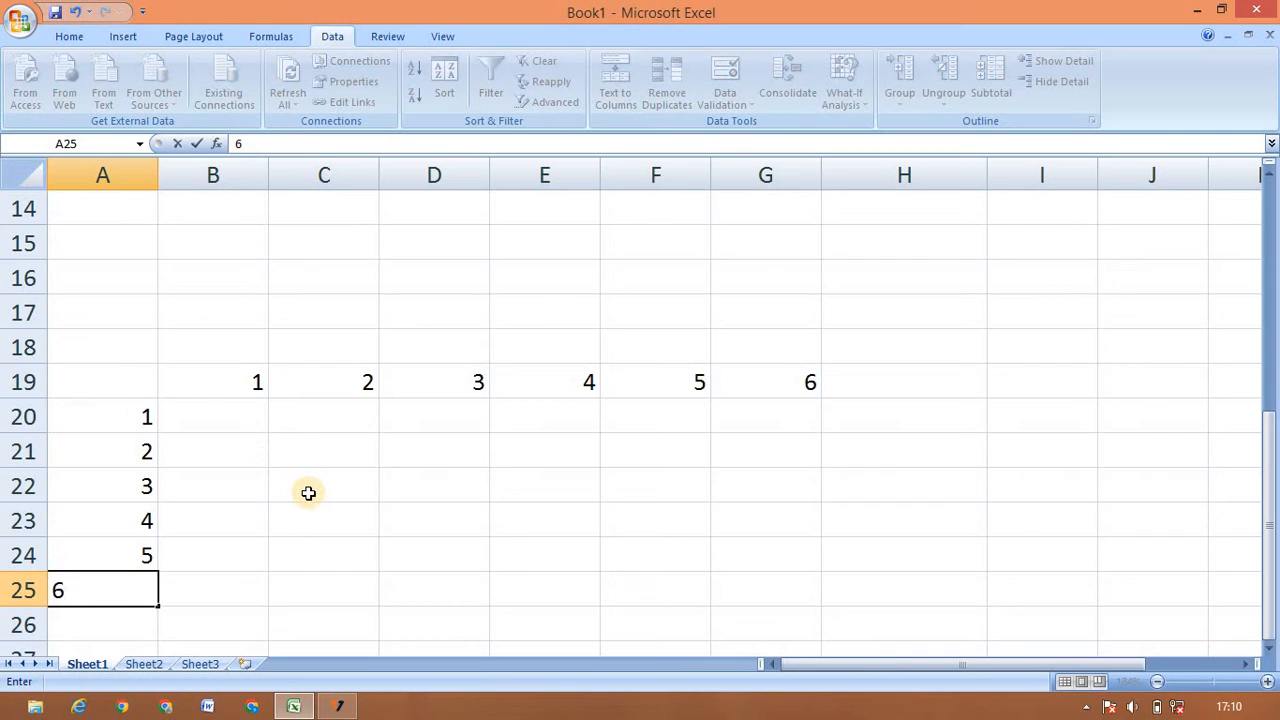
pyautogui.click(581, 472)
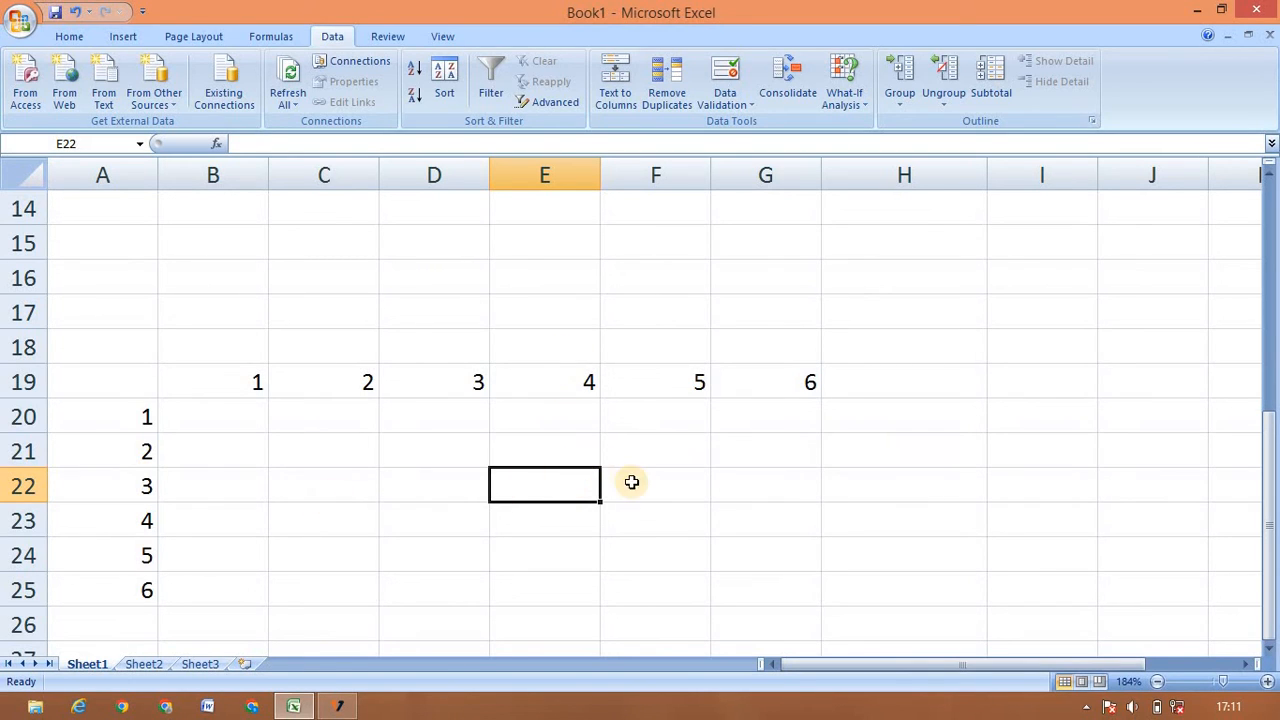
pyautogui.click(677, 541)
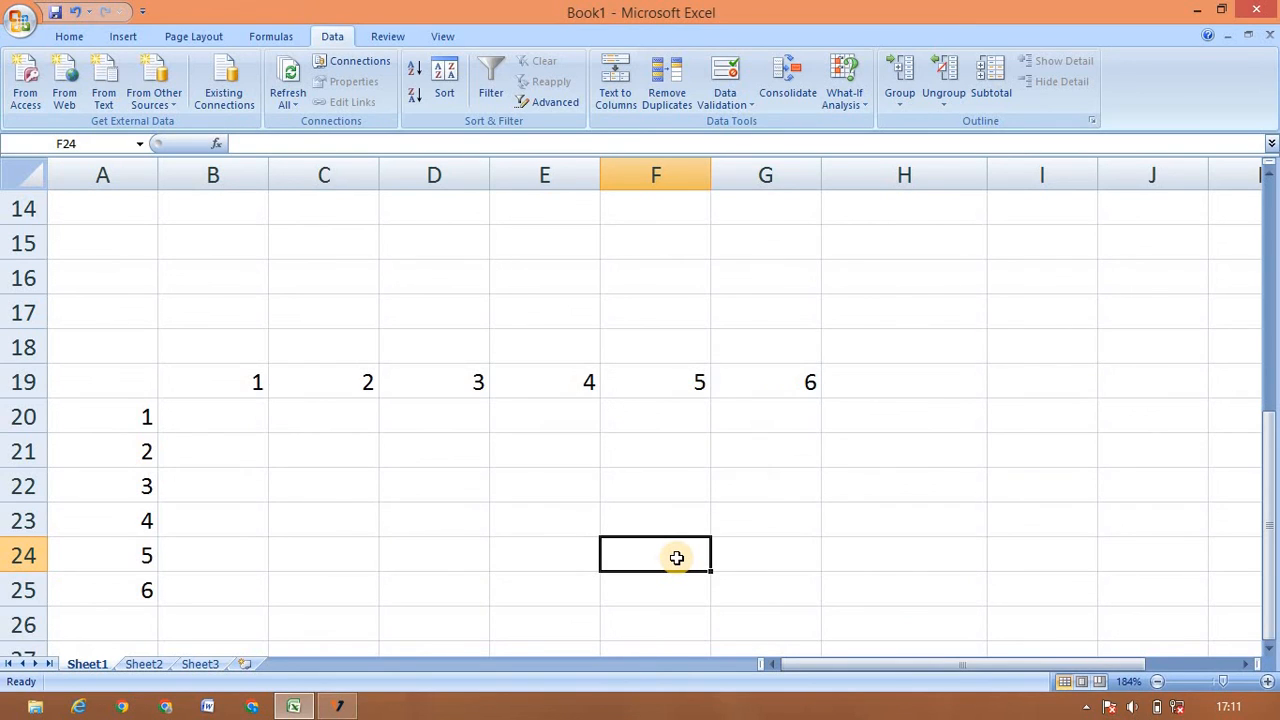
# Step: Enter the formula =H19+A26 in the table's corner cell A19, referencing the two empty cells beside and below the headings
pyautogui.click(148, 377)
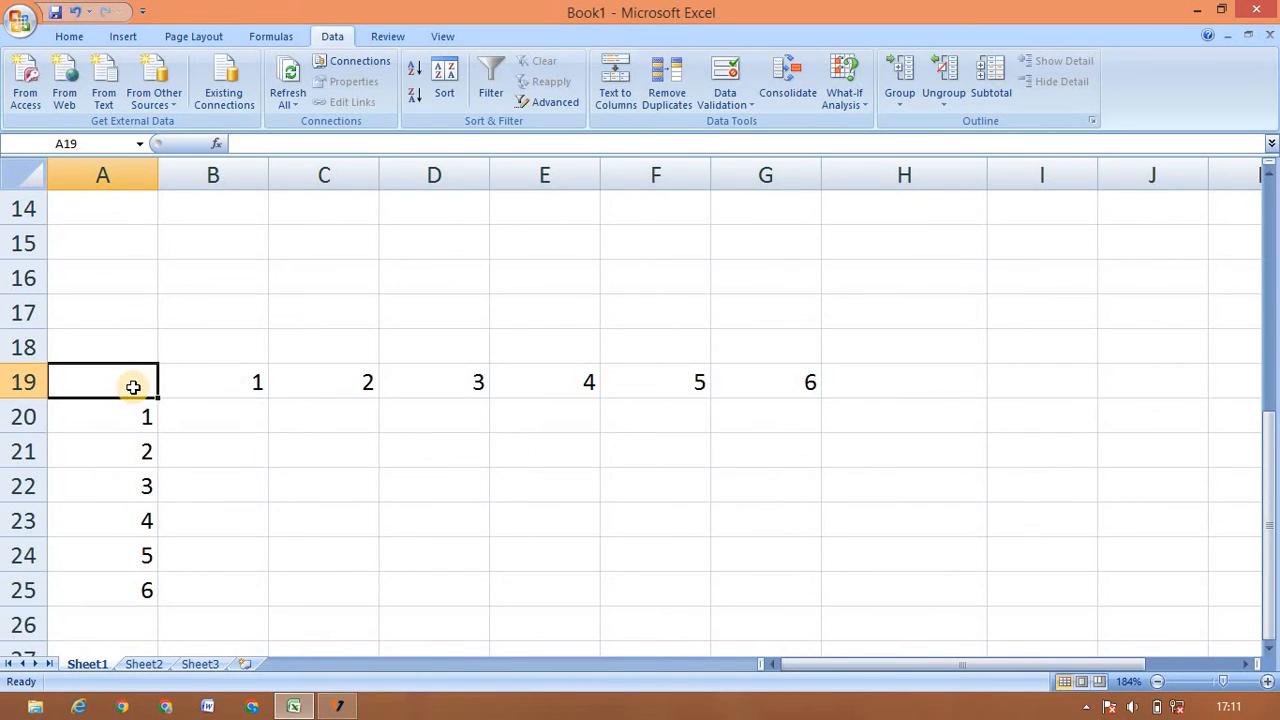
pyautogui.write('=')
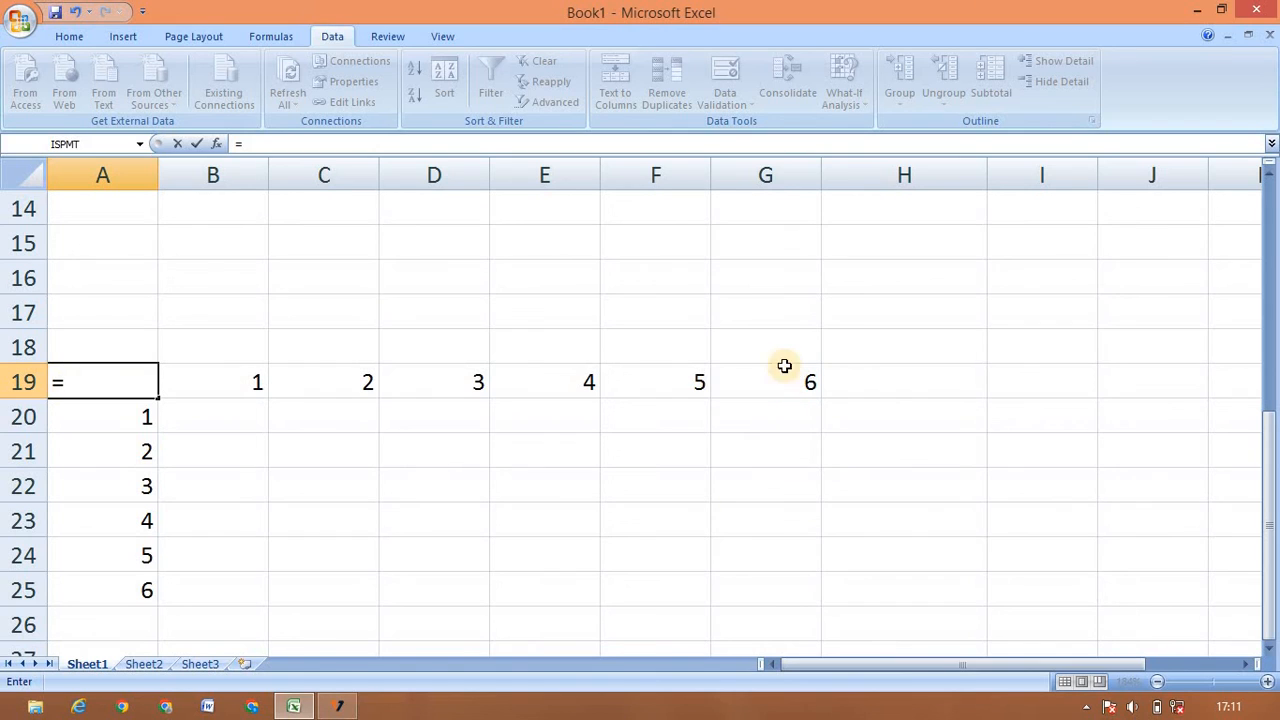
pyautogui.click(857, 373)
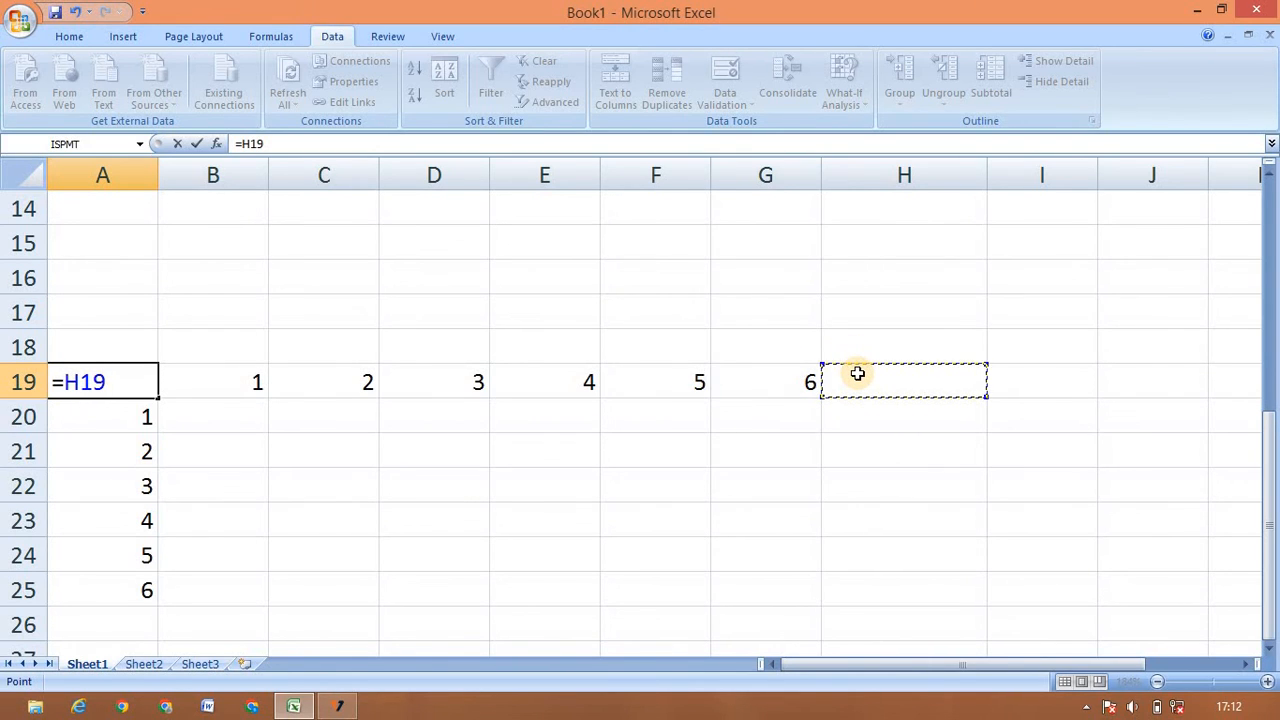
pyautogui.write('=')
pyautogui.press('BackSpace')
pyautogui.write('+')
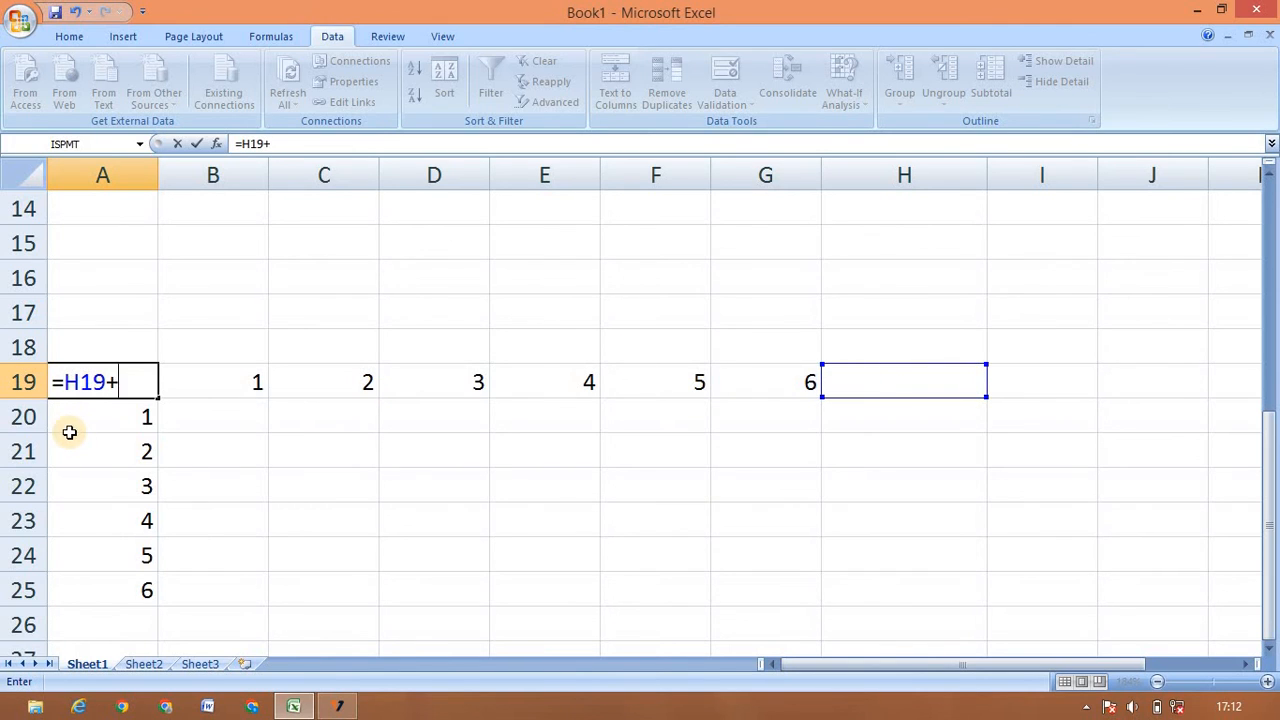
pyautogui.click(136, 620)
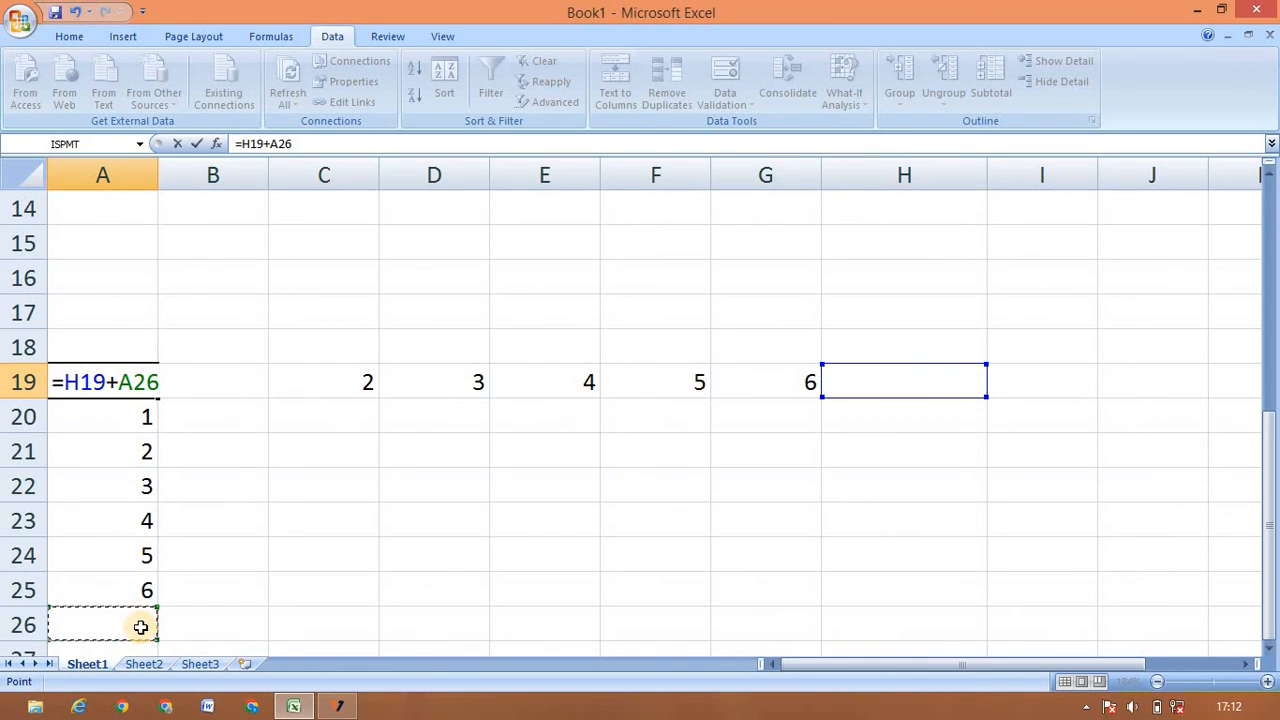
pyautogui.press('Return')
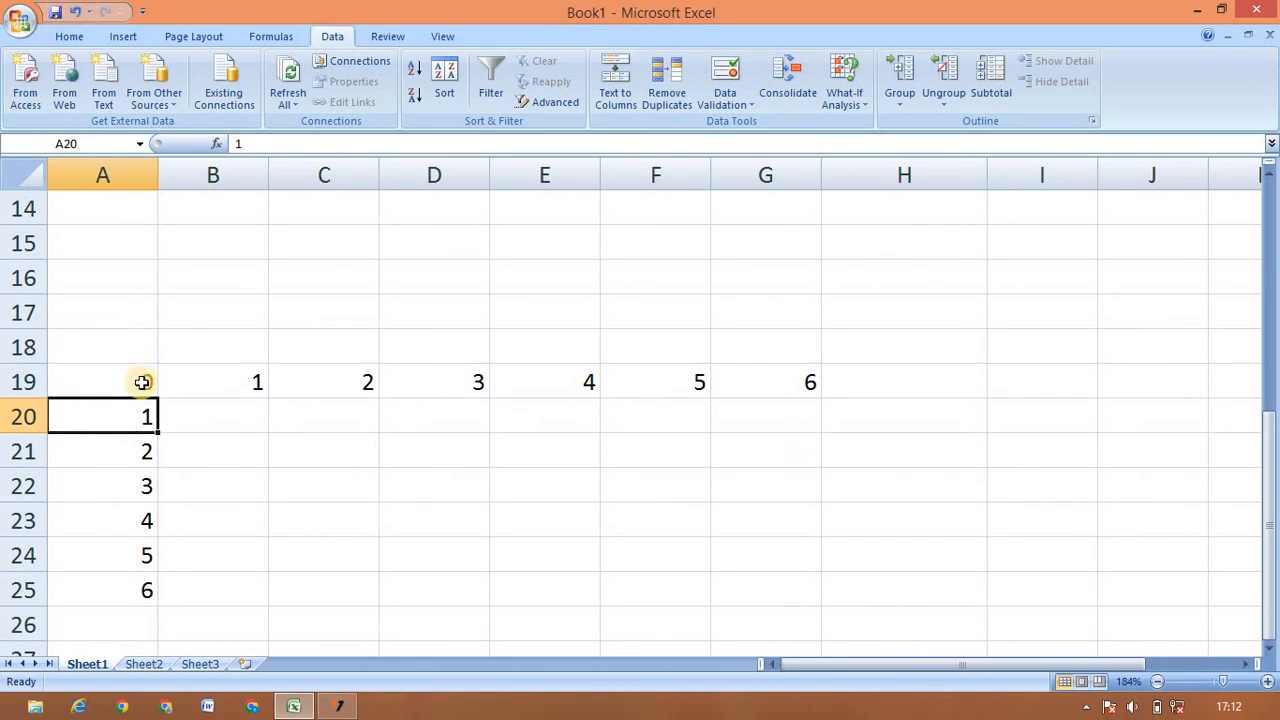
# Step: Create a What-If data table over A19:G25 with H19 as the row input cell and A26 as the column input cell
pyautogui.moveTo(143, 389); pyautogui.dragTo(774, 588)
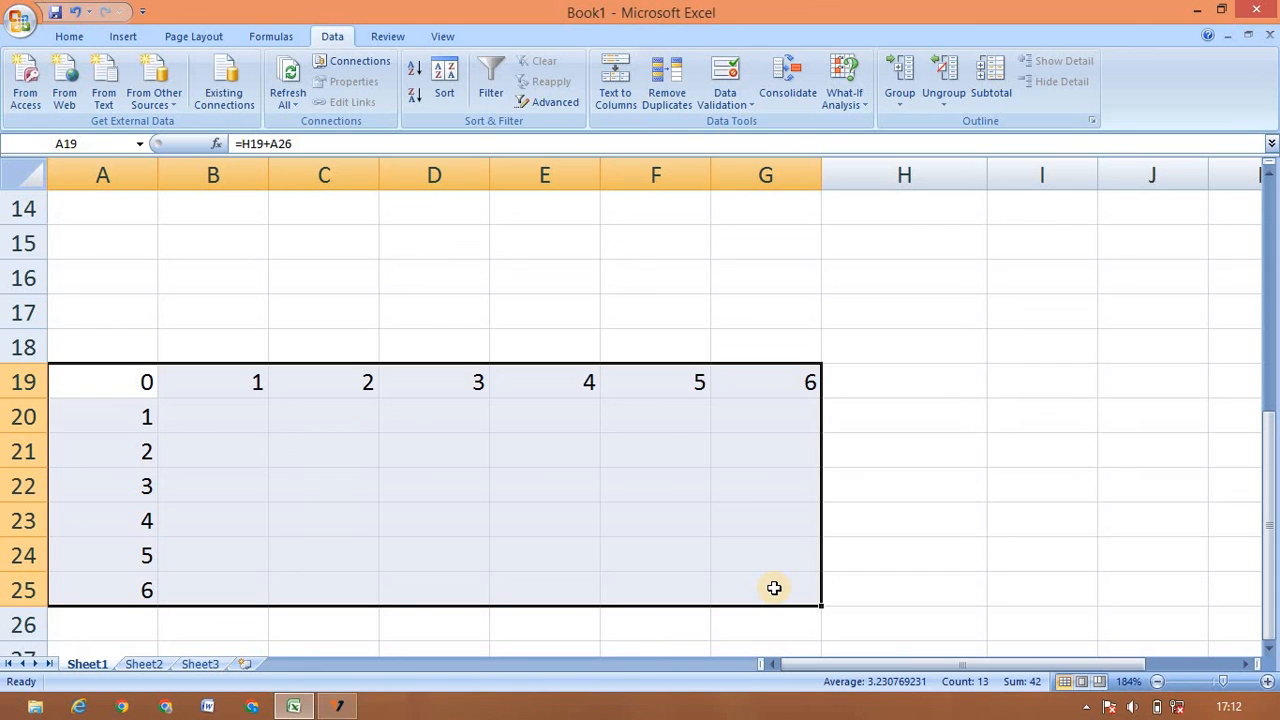
pyautogui.click(843, 100)
pyautogui.click(851, 163)
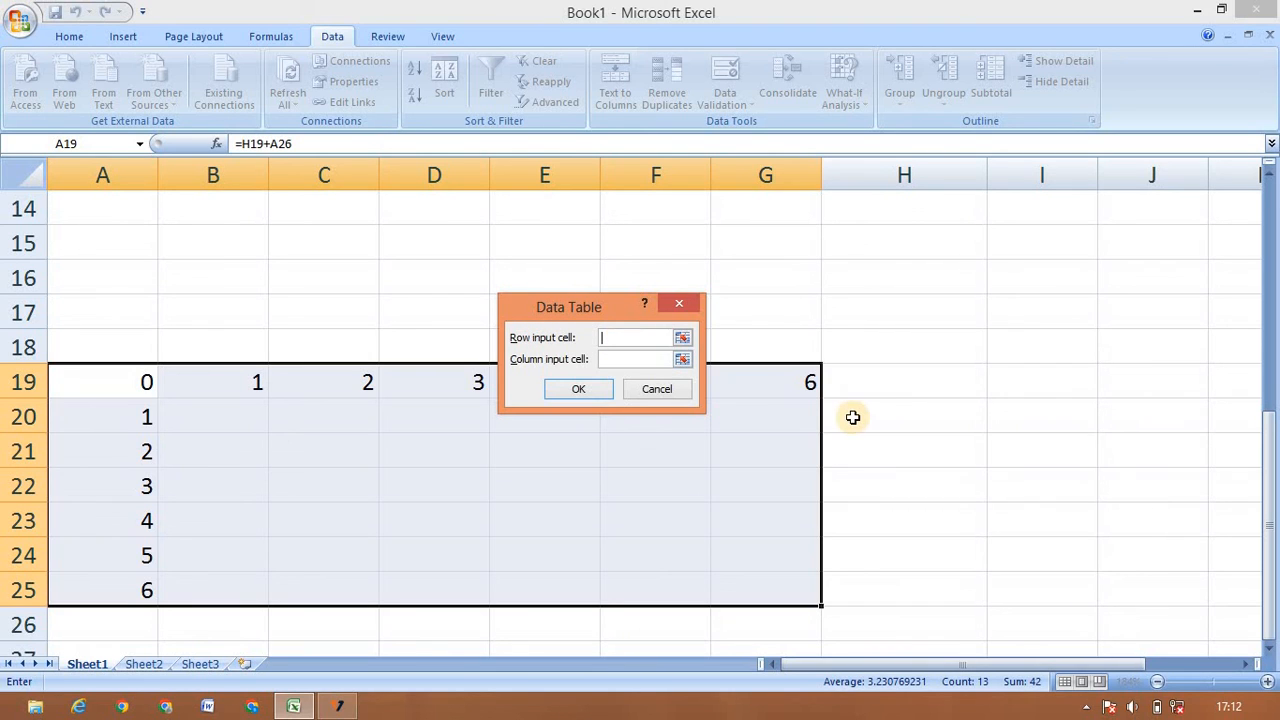
pyautogui.click(866, 383)
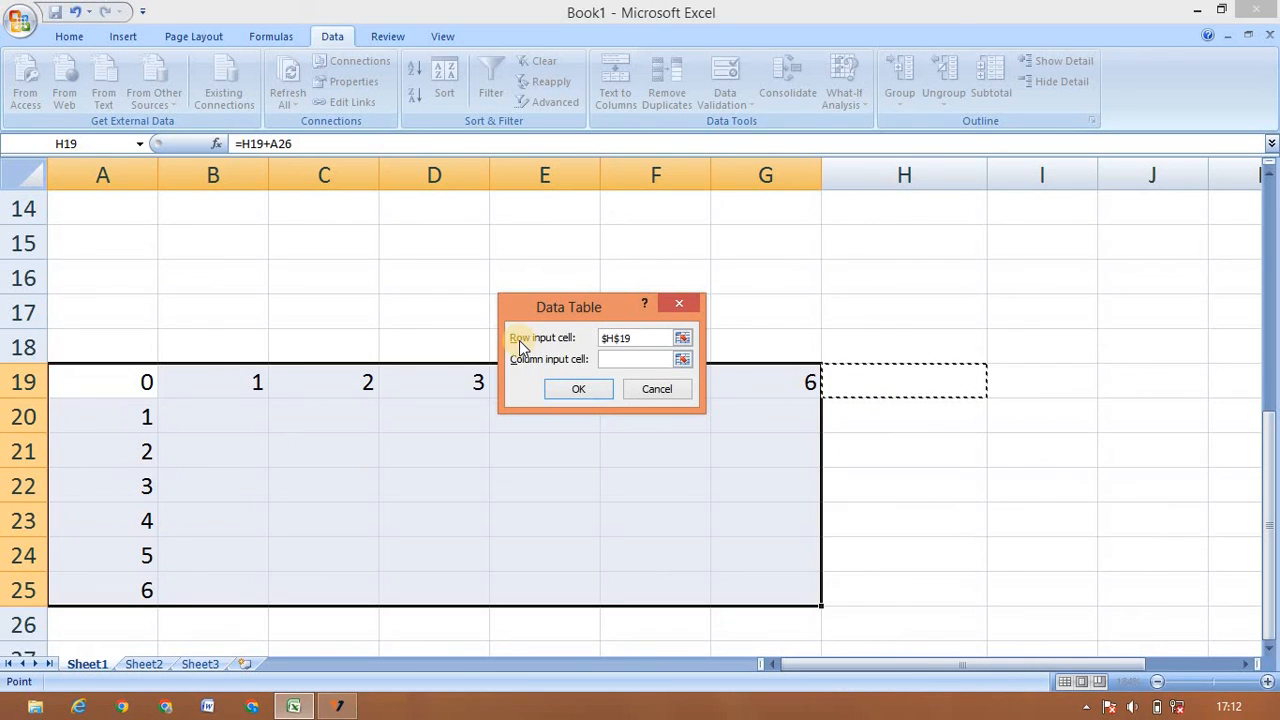
pyautogui.click(640, 362)
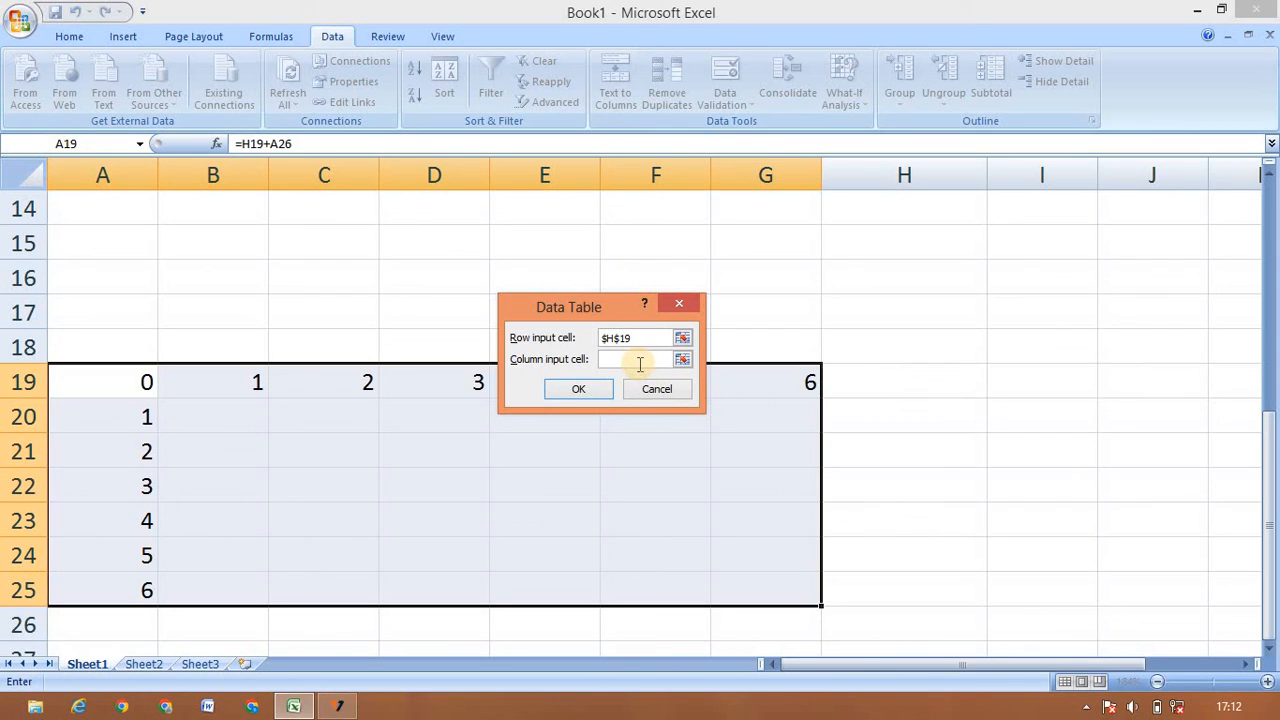
pyautogui.click(120, 630)
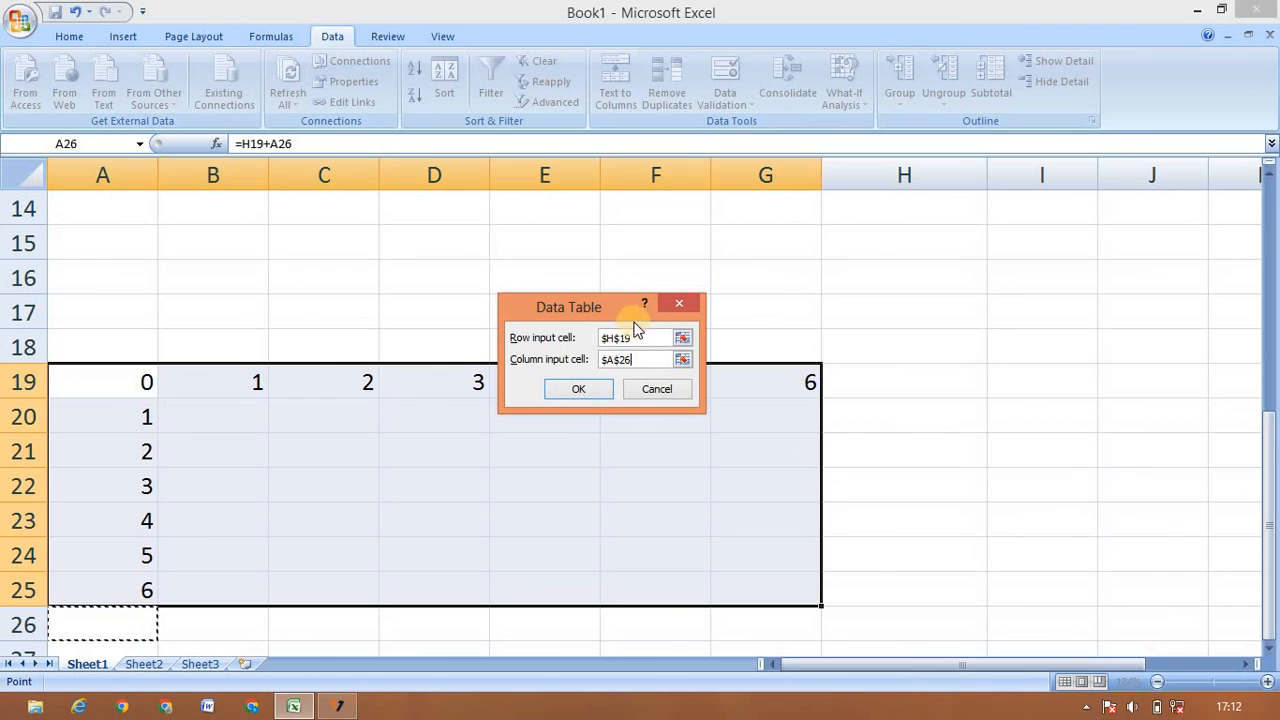
pyautogui.click(589, 392)
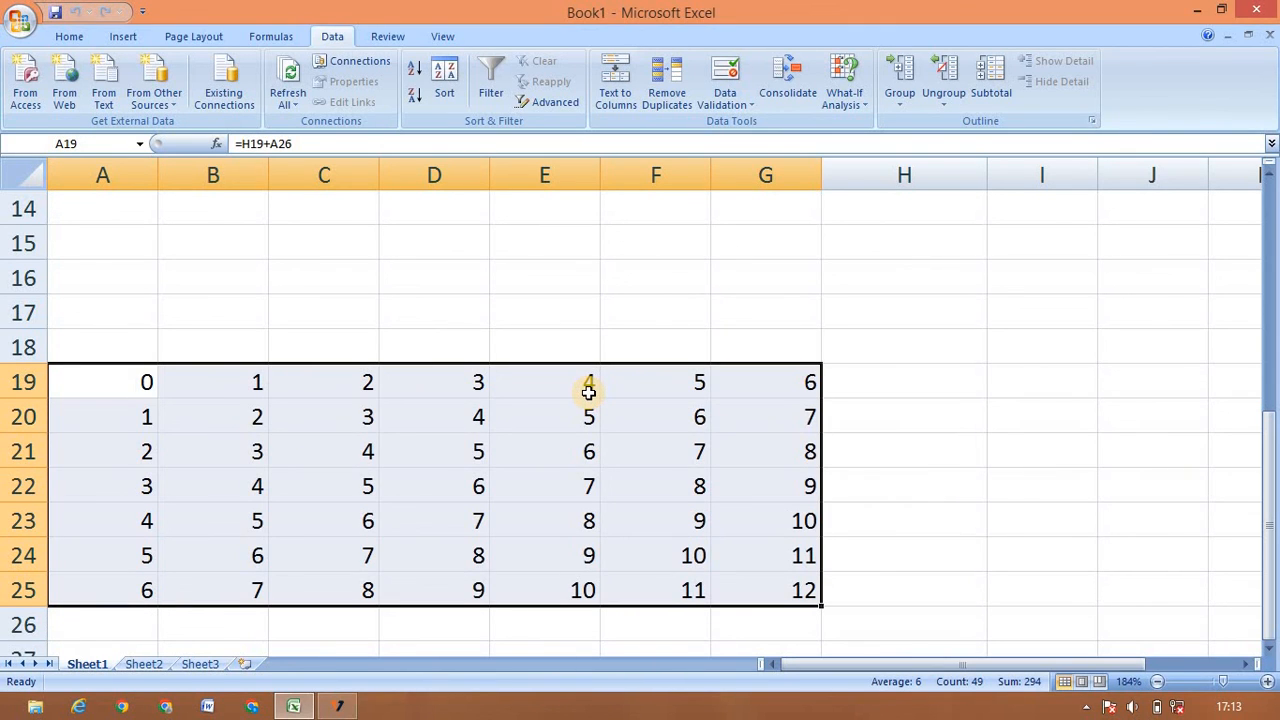
# Step: Change the column heading value in A22 to 9
pyautogui.click(116, 494)
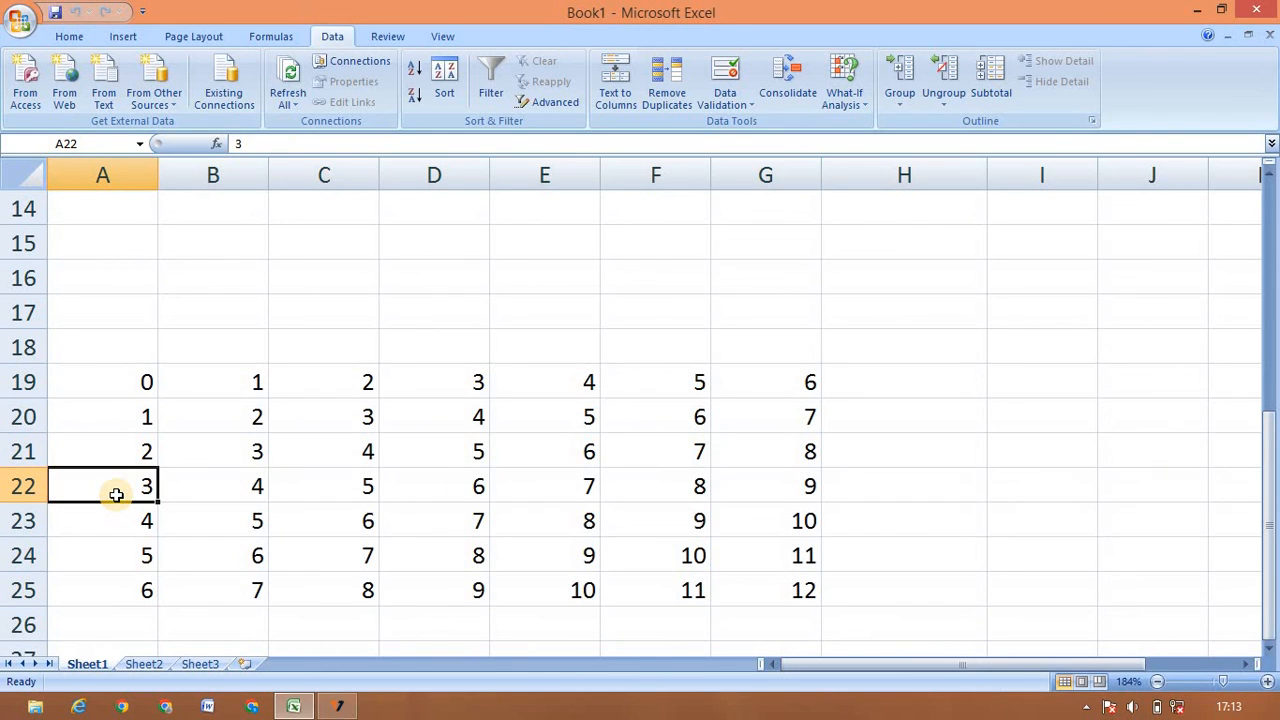
pyautogui.write('9')
pyautogui.press('Return')
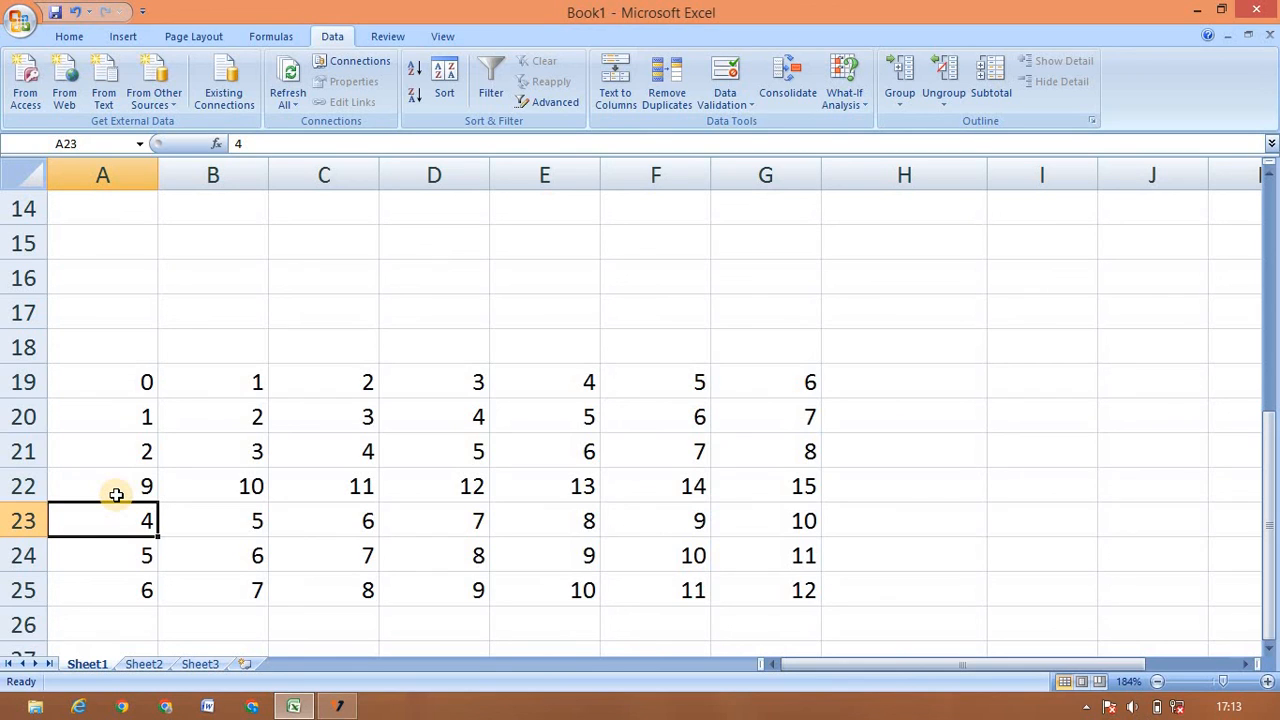
# Step: Change the data table's corner formula in A19 from addition to multiplication so it reads =H19*A26
pyautogui.click(136, 388)
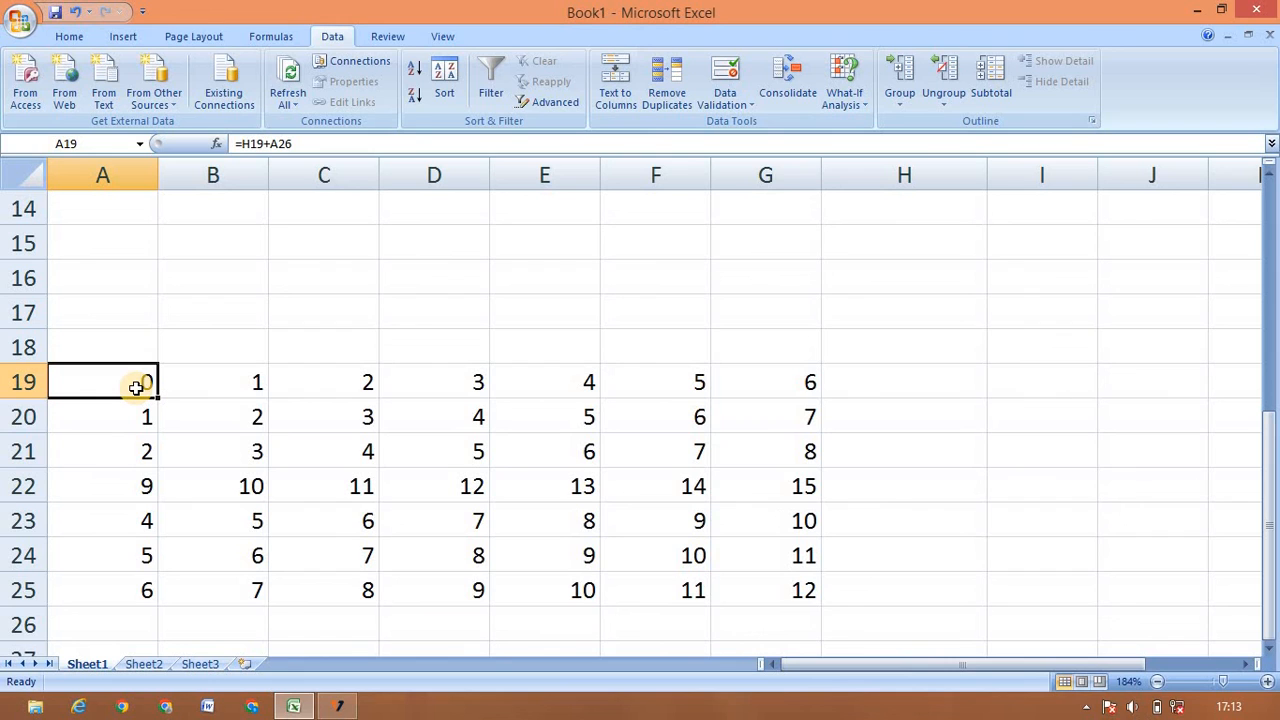
pyautogui.click(275, 144)
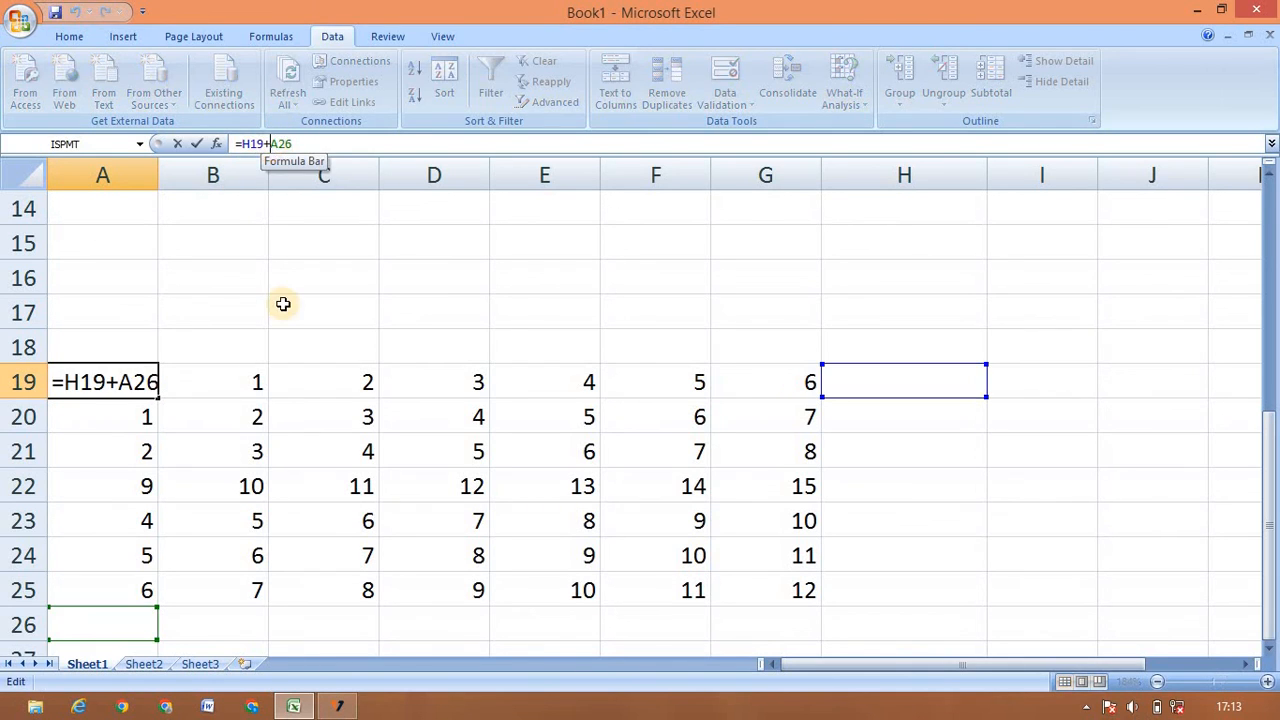
pyautogui.press('BackSpace')
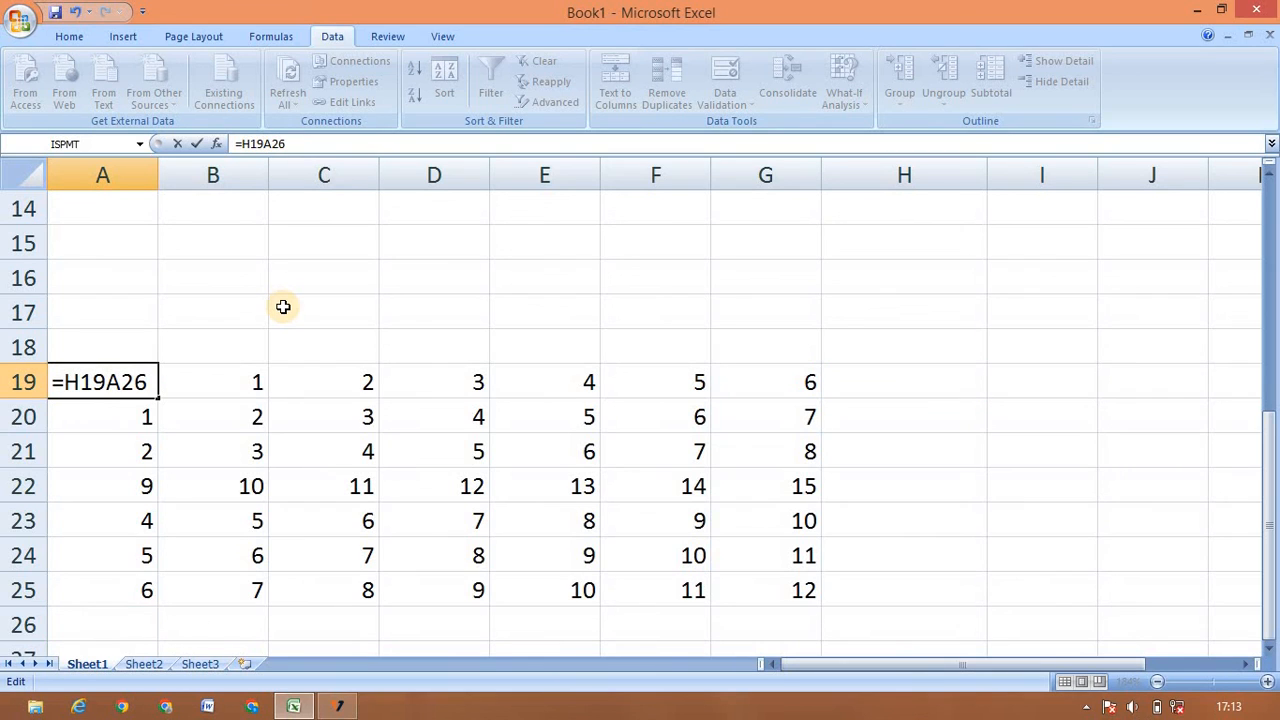
pyautogui.write('*')
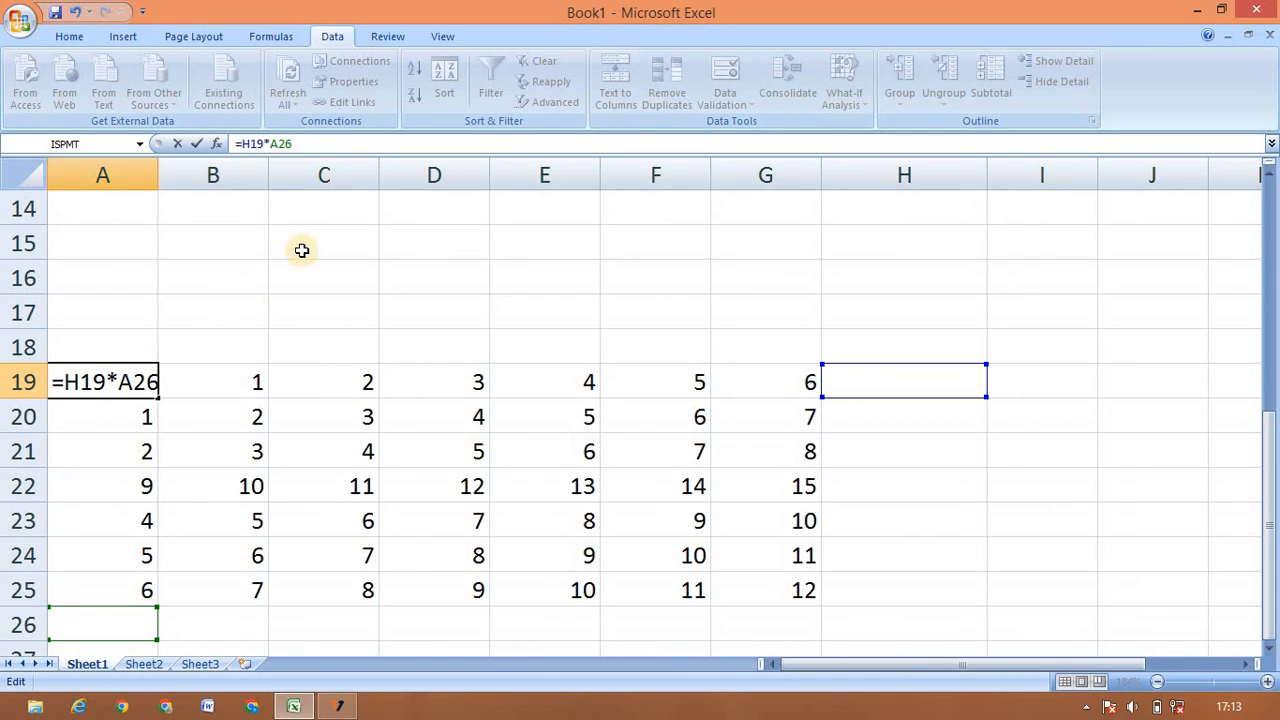
pyautogui.click(319, 145)
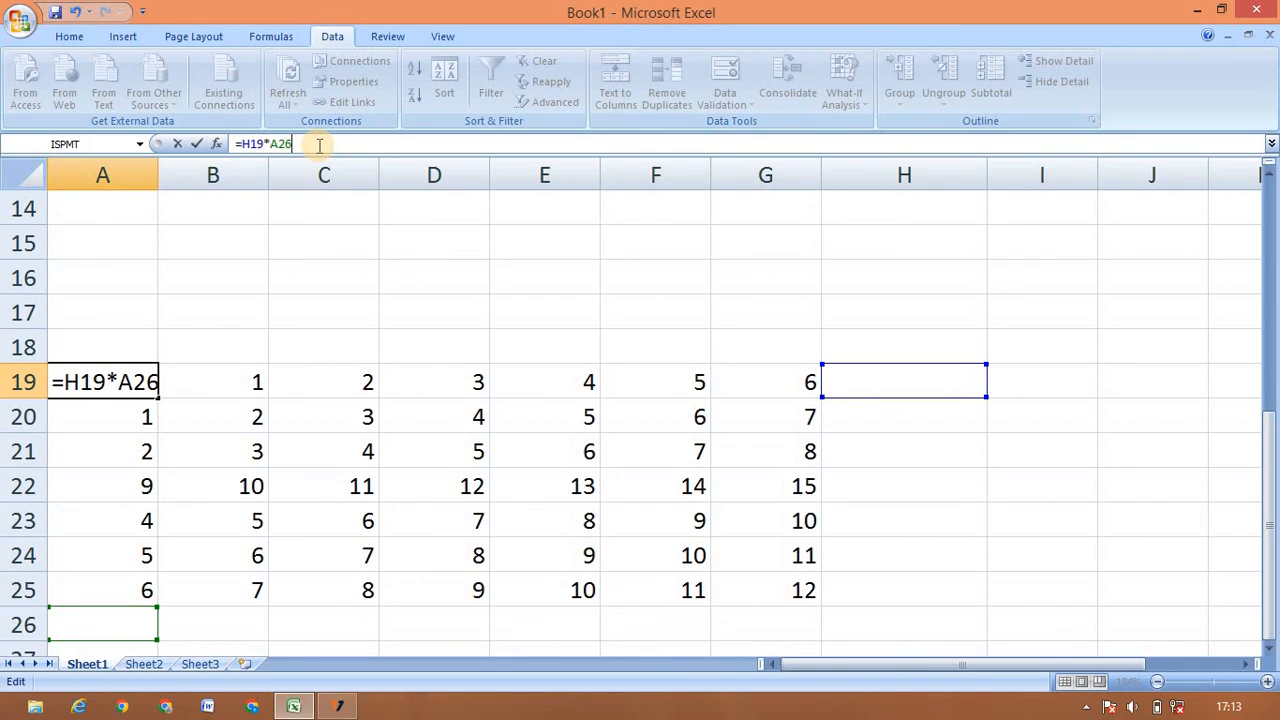
pyautogui.press('Return')
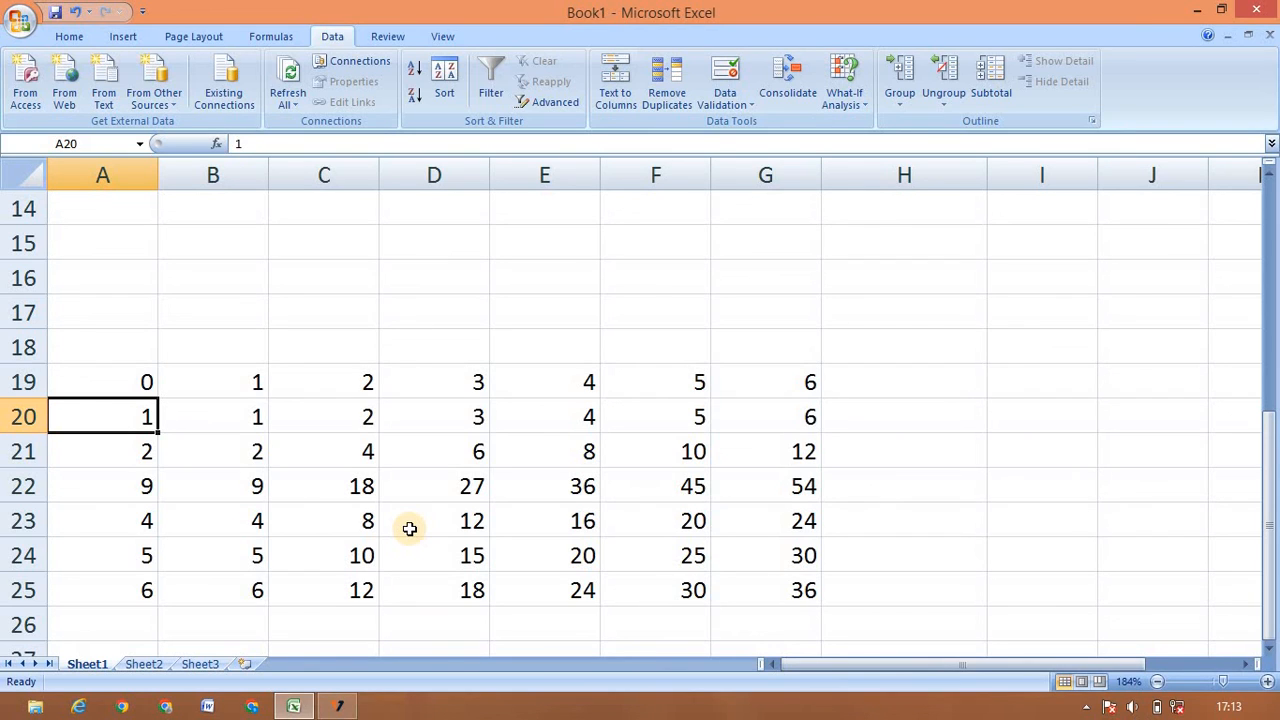
pyautogui.click(861, 110)
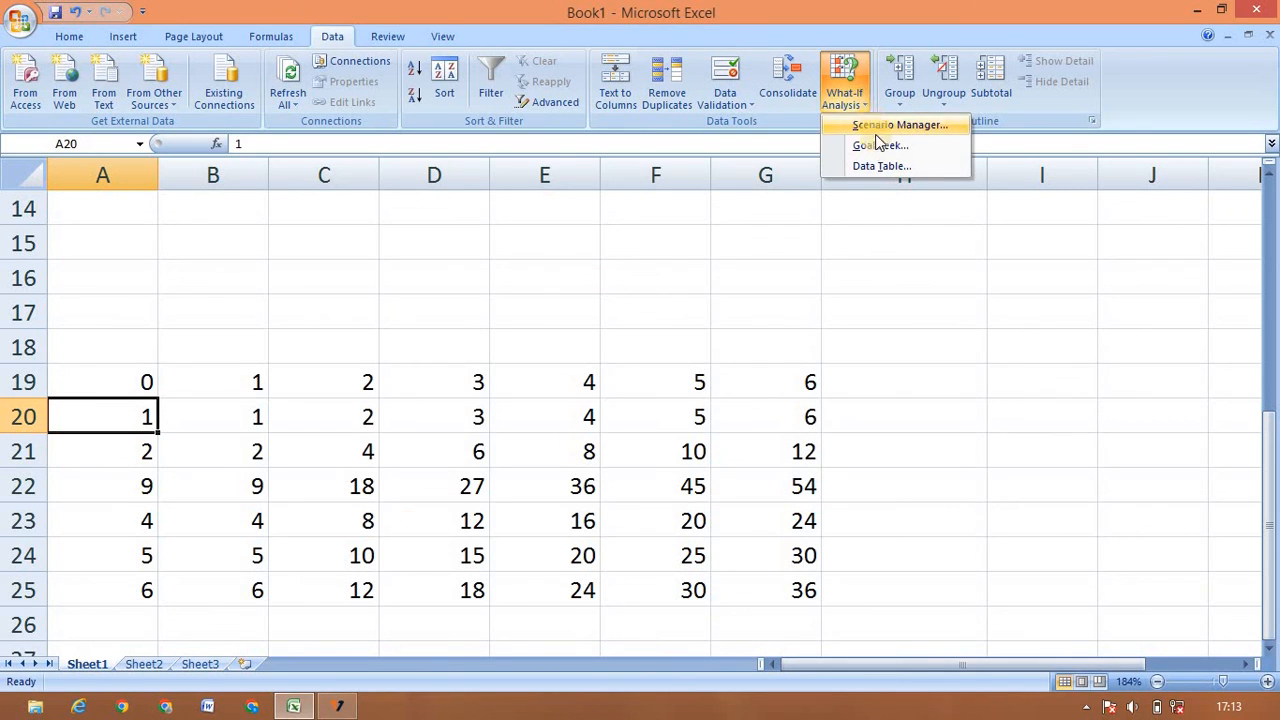
pyautogui.click(895, 258)
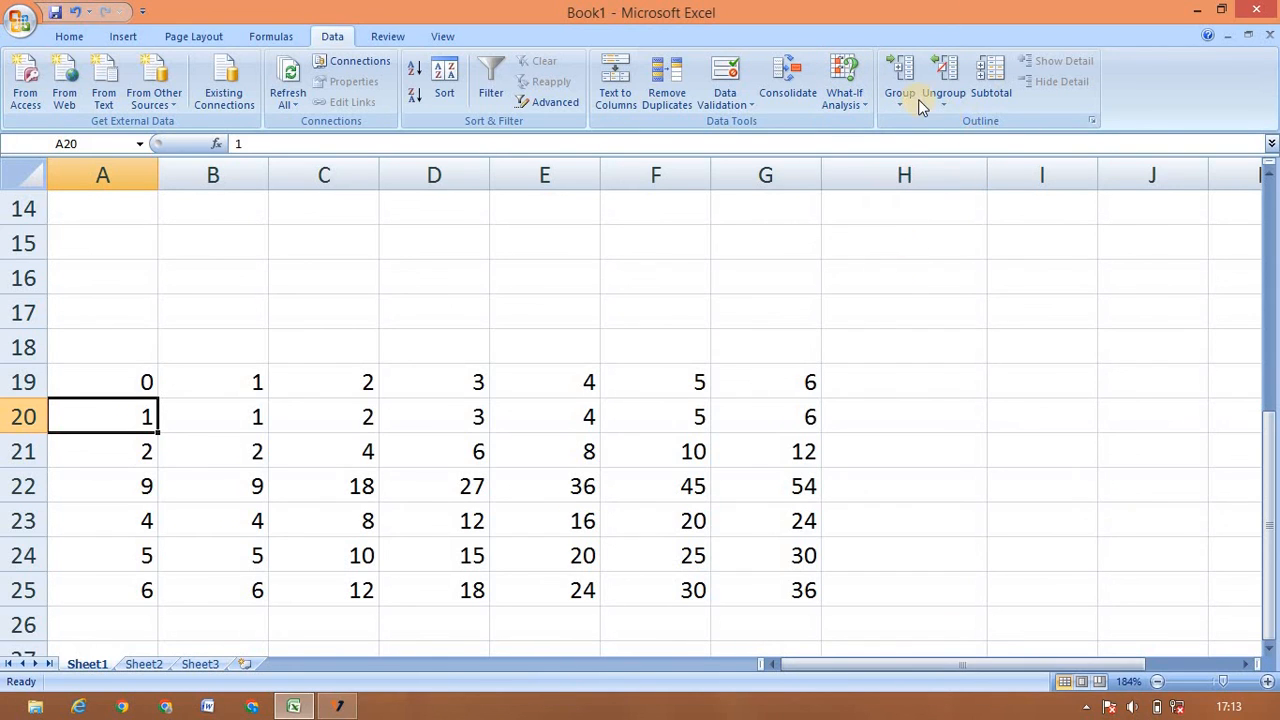